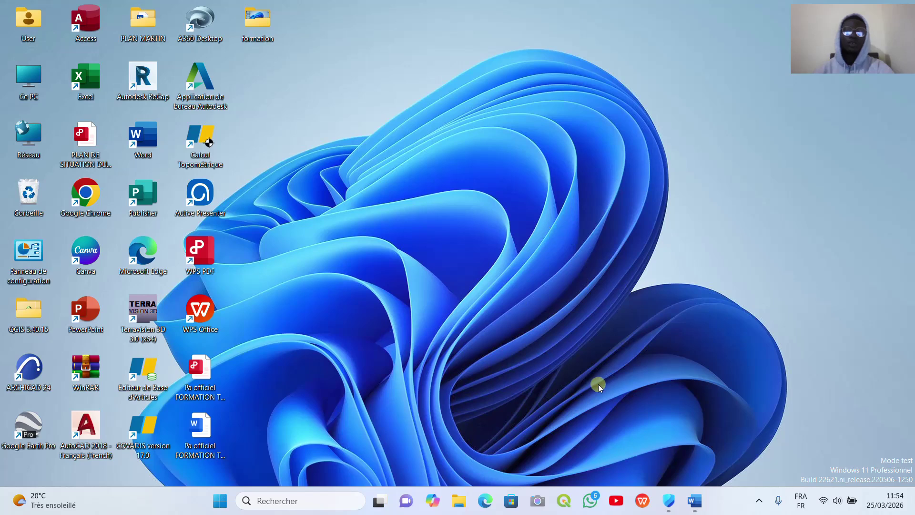
In the open Word training programme, colour the line "Leçon 1 : Collecte des données sur google Earth Pro" of Chapitre I green
left_click(695, 503)
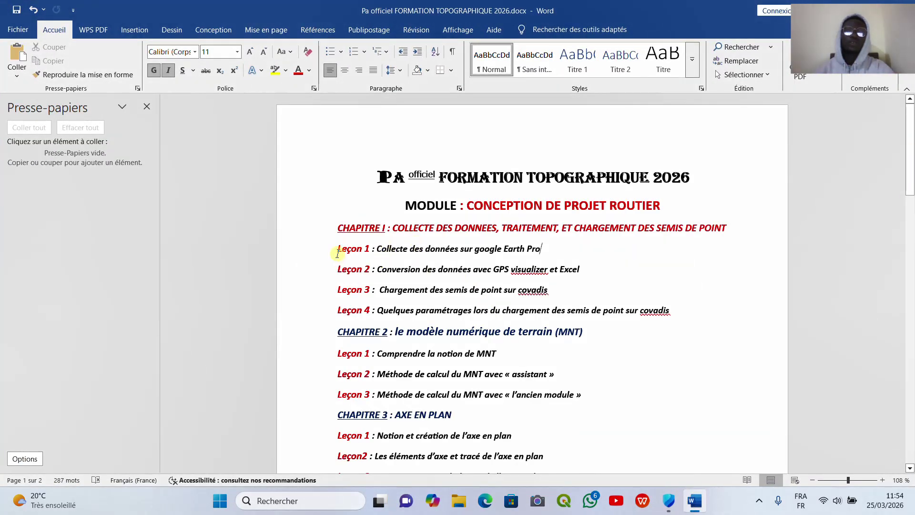
left_click_drag(359, 249, 548, 256)
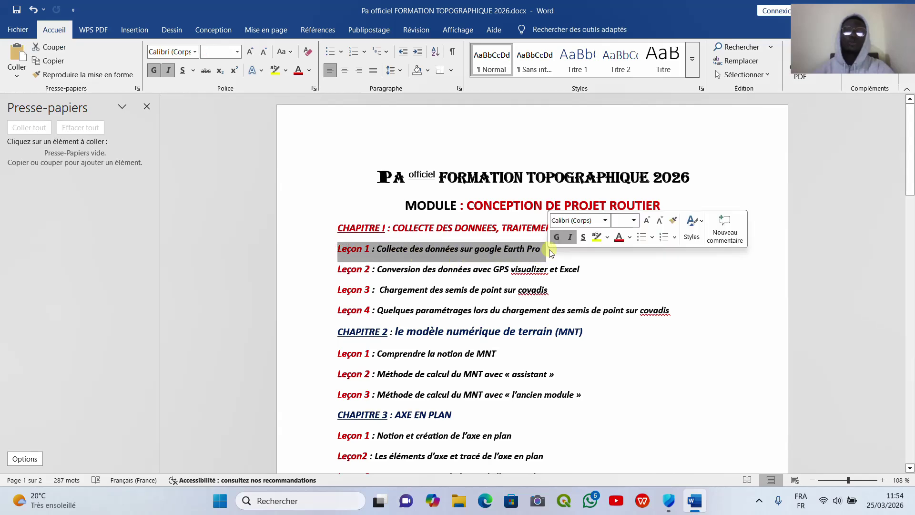
left_click(630, 237)
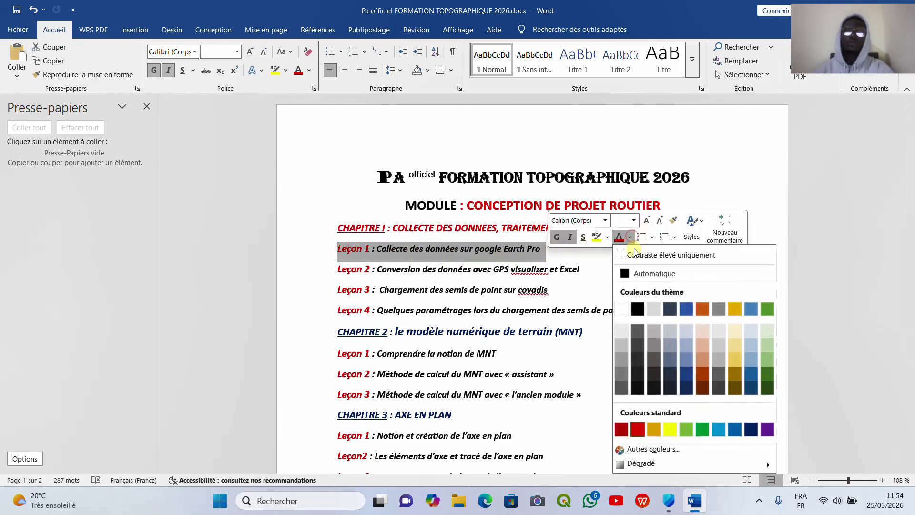
left_click(767, 310)
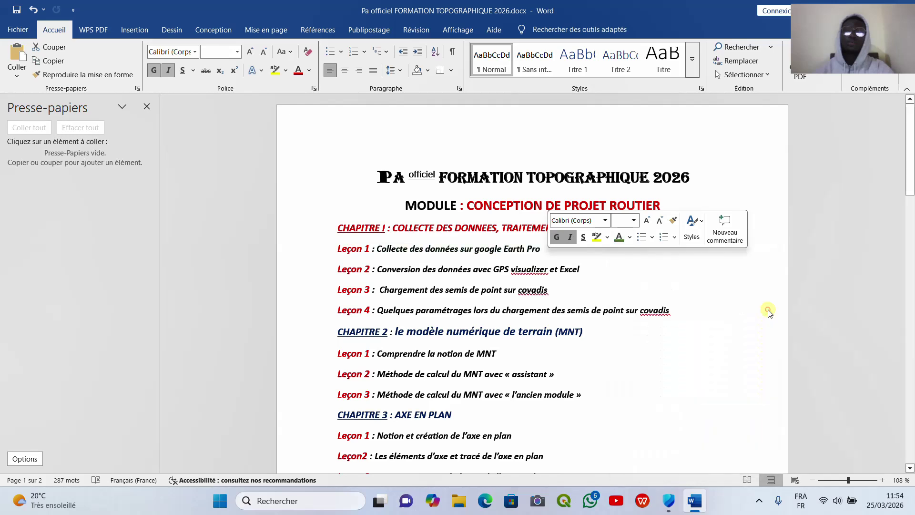
left_click(601, 260)
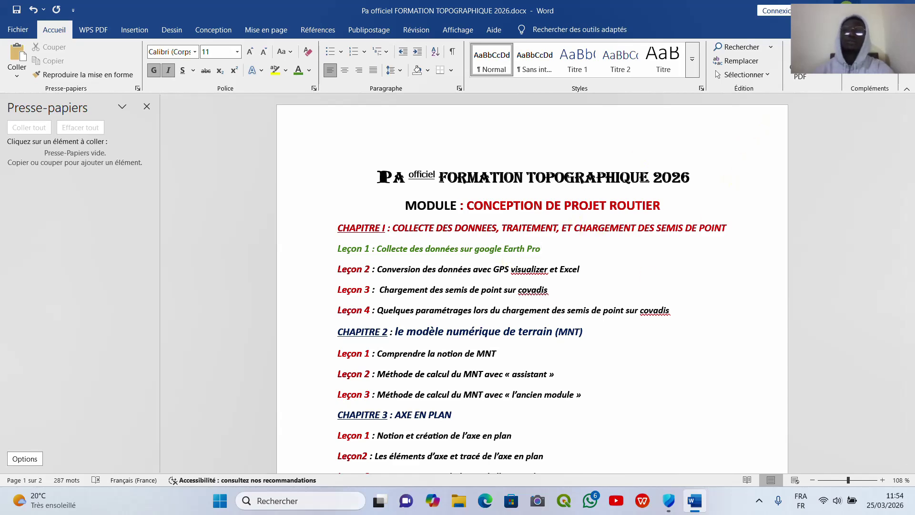
Return to the desktop, launch Google Earth Pro and dismiss its start-up tips
key("super+d")
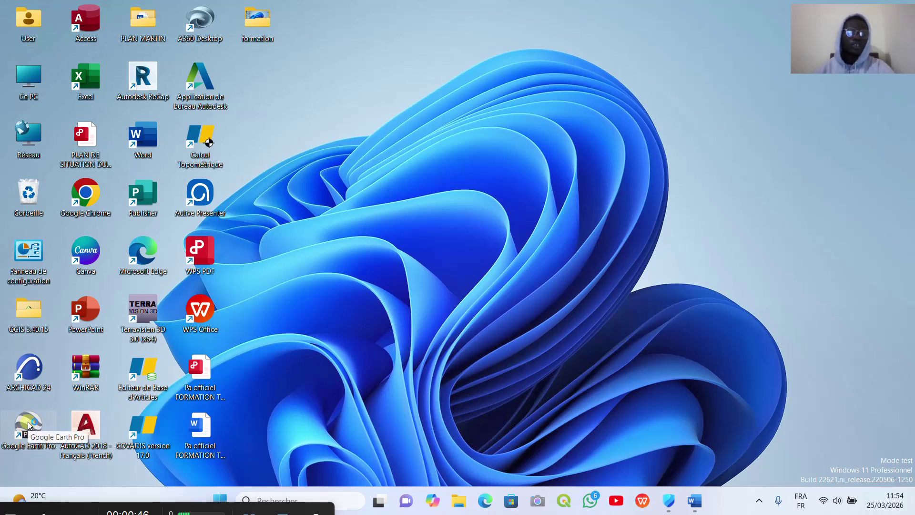
double_click(29, 424)
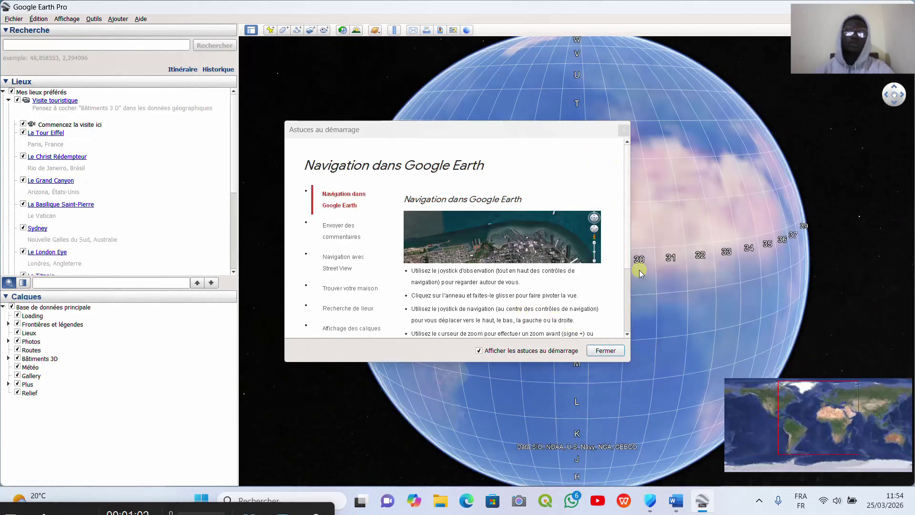
left_click(623, 132)
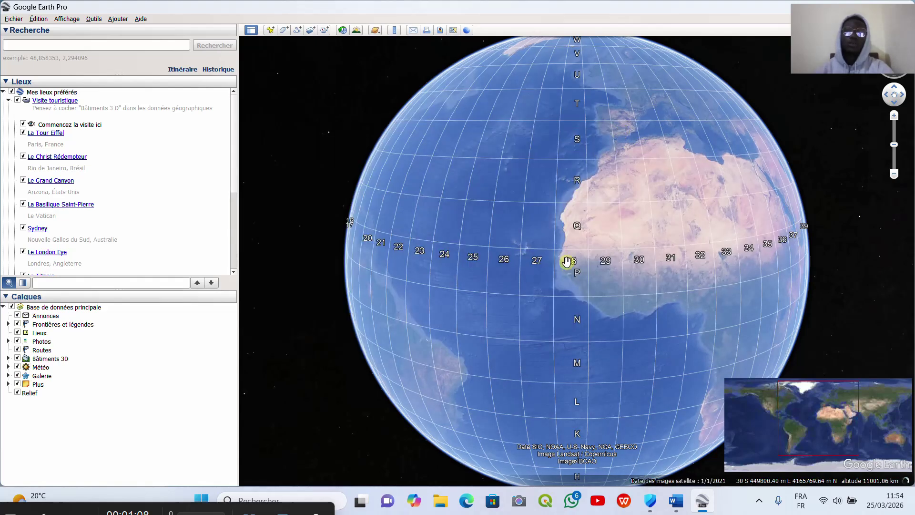
Examine Côte d'Ivoire on the globe, with its borders, cities, roads and neighbouring countries
left_click_drag(675, 266, 646, 257)
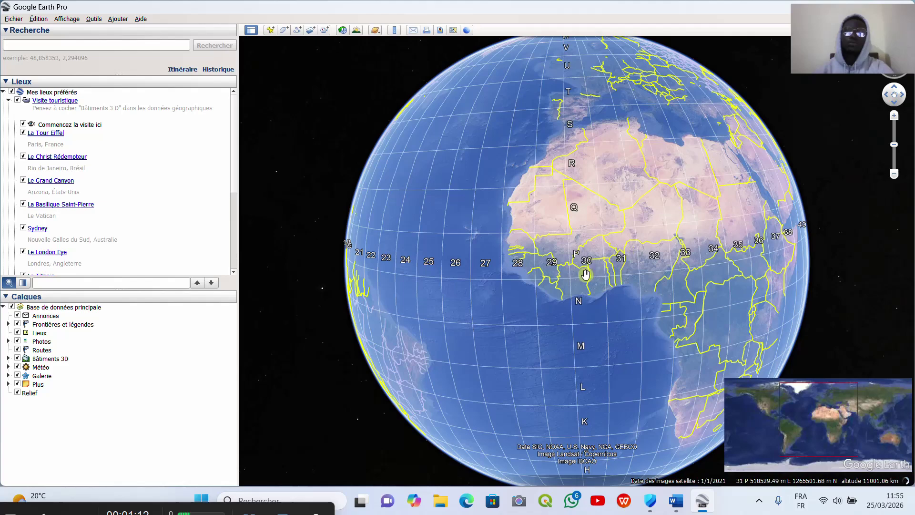
scroll(578, 281, "down", 5)
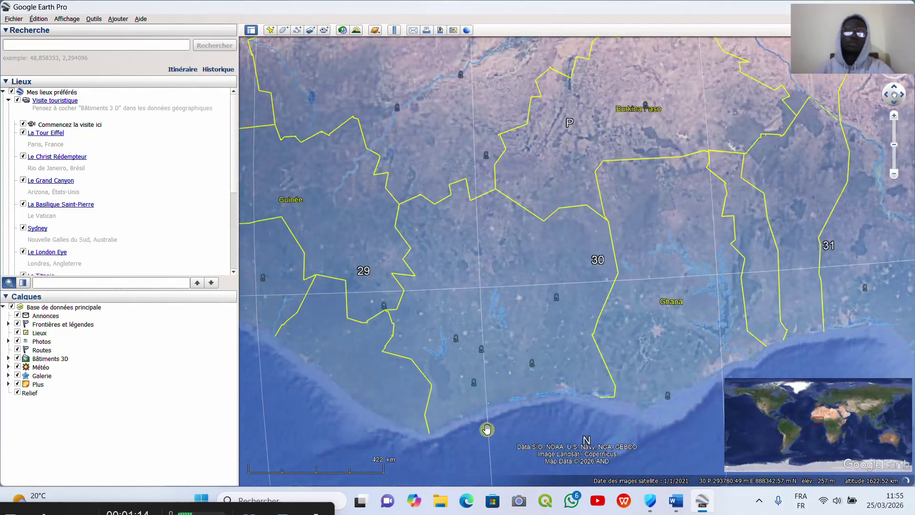
scroll(485, 426, "down", 4)
scroll(496, 344, "up", 3)
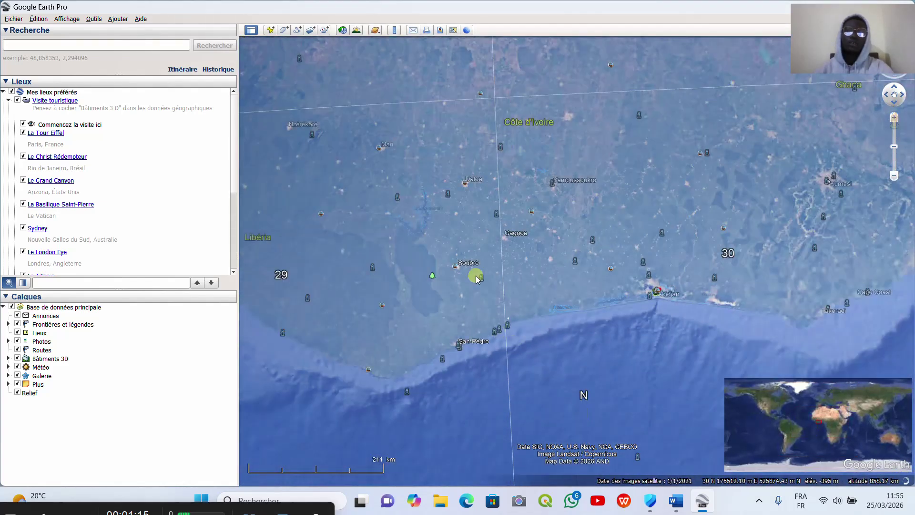
scroll(496, 259, "up", 3)
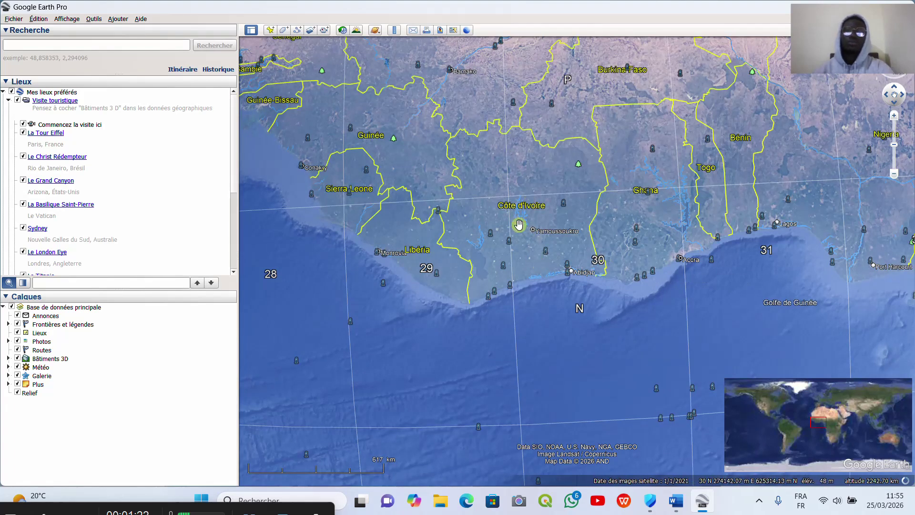
scroll(519, 216, "down", 3)
scroll(592, 180, "down", 5)
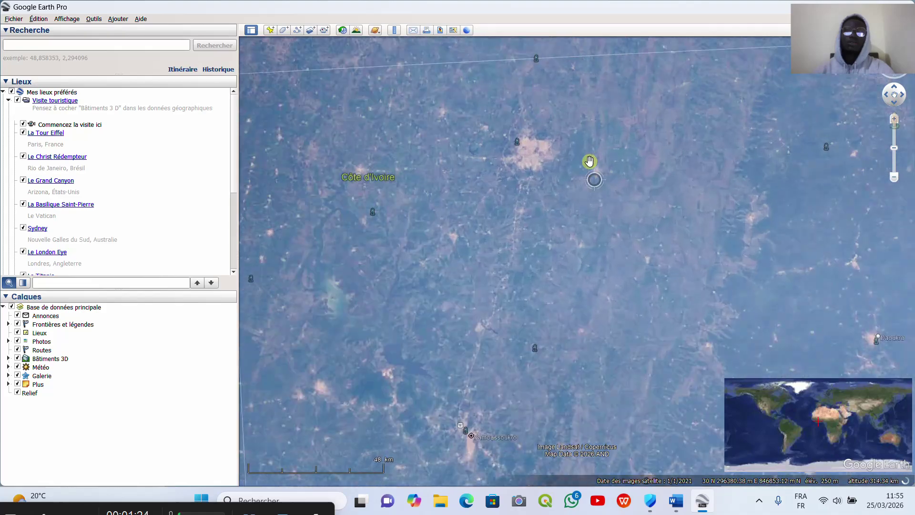
scroll(569, 141, "up", 5)
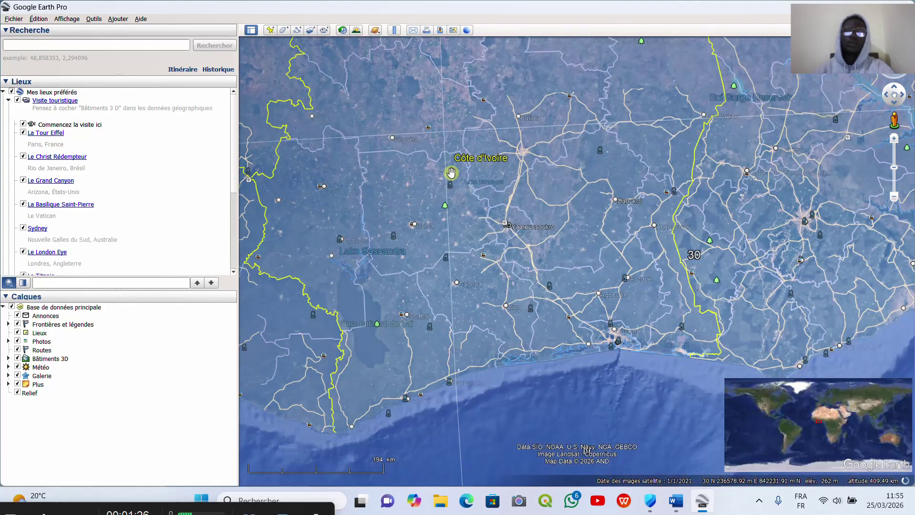
scroll(548, 186, "down", 4)
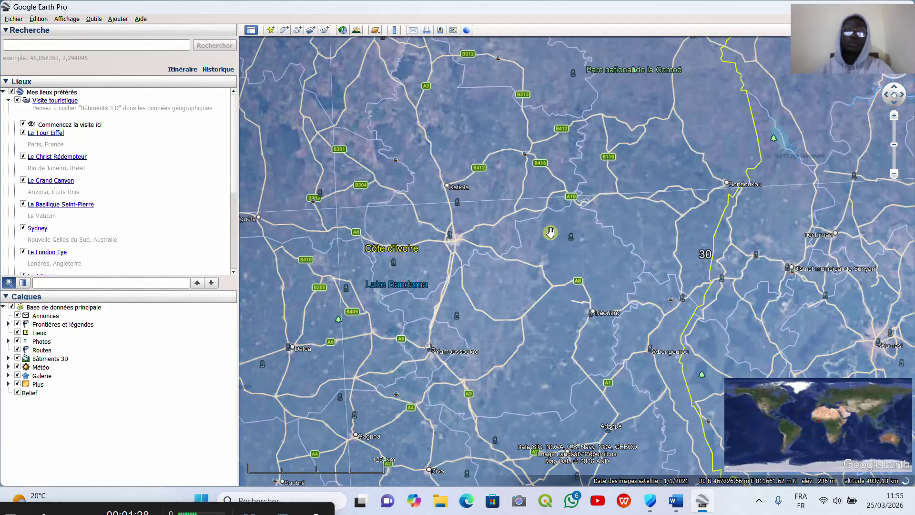
scroll(501, 216, "up", 3)
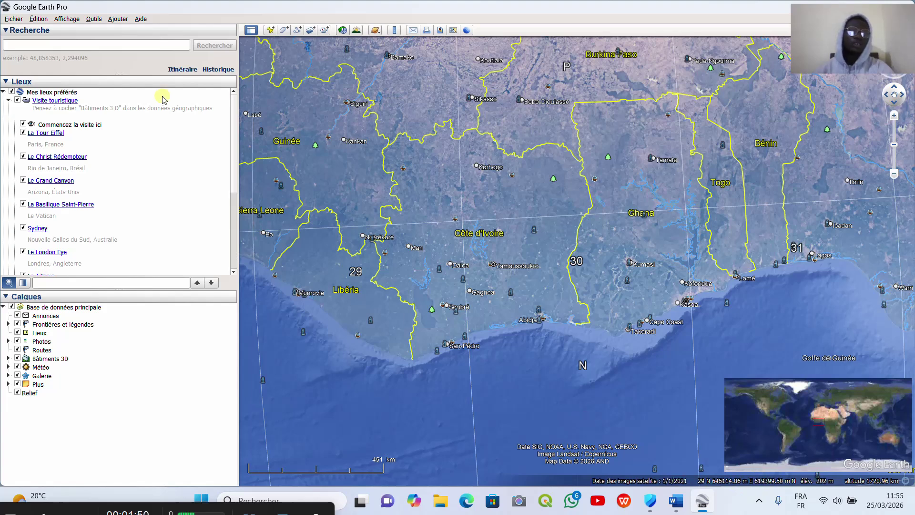
Check that the options display lat/long as "Projection transverse de Mercator", and accept the settings
left_click(98, 19)
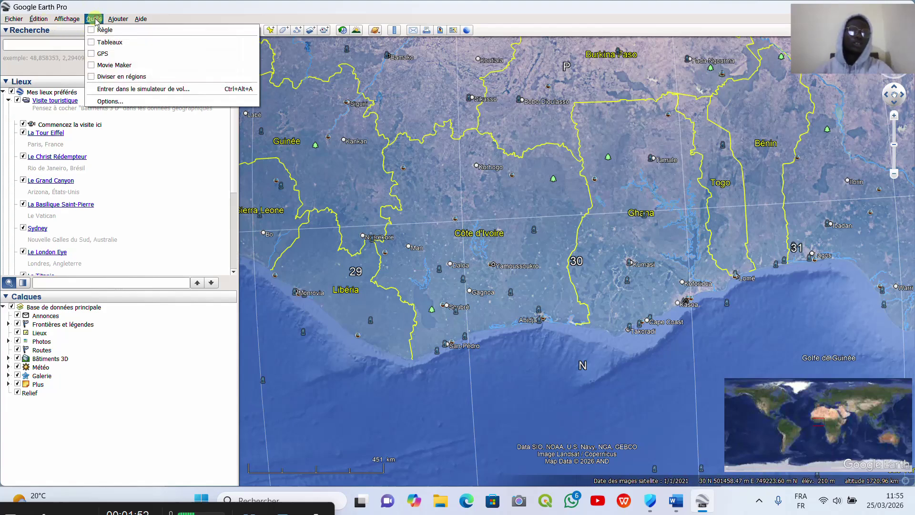
left_click(114, 102)
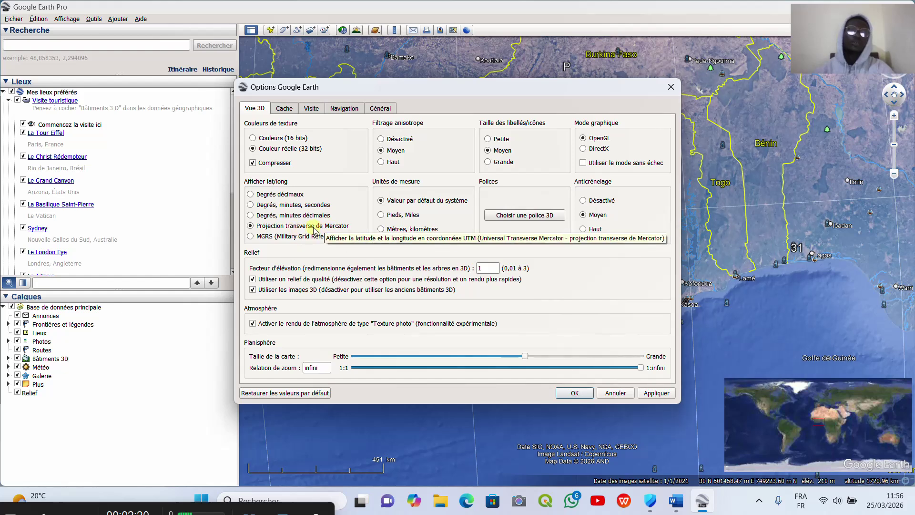
left_click(575, 393)
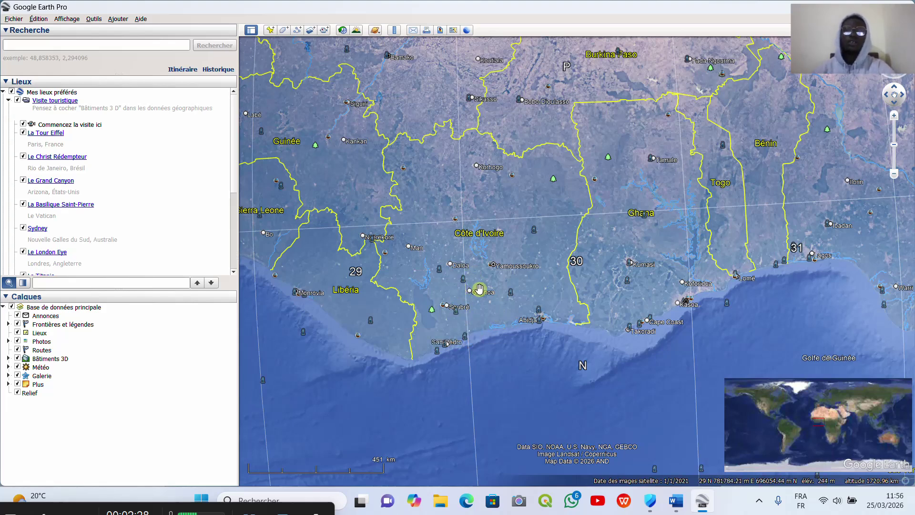
Examine the roads of Yamoussoukro around the golf course, the Palais de Congrès and the Hôtel Président
scroll(513, 270, "up", 10)
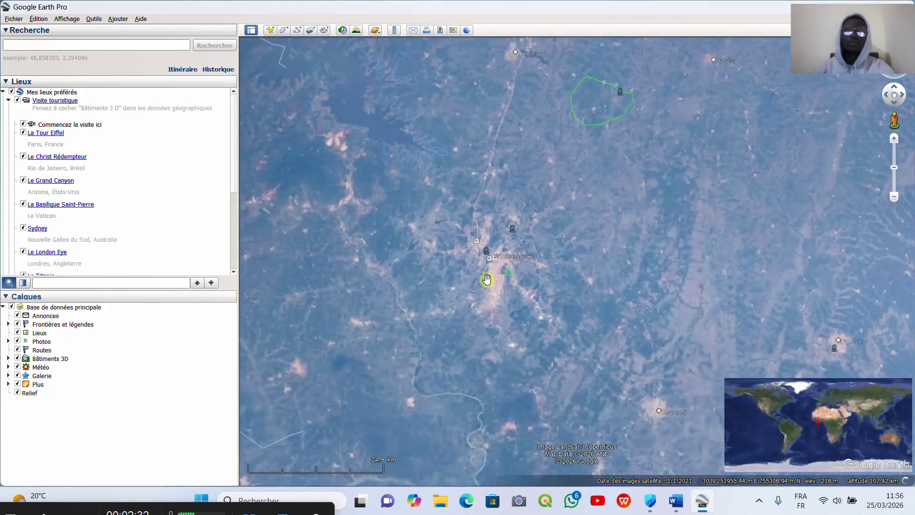
scroll(491, 279, "up", 10)
scroll(552, 207, "down", 5)
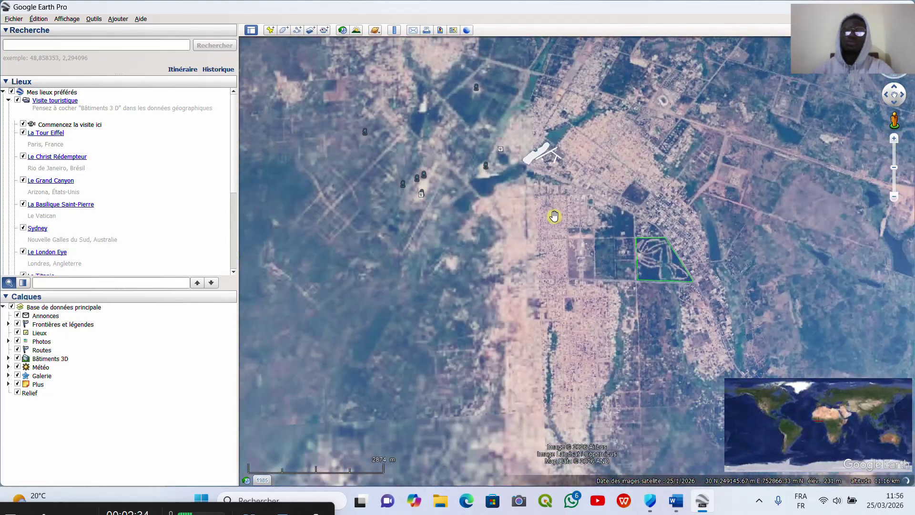
scroll(626, 241, "up", 5)
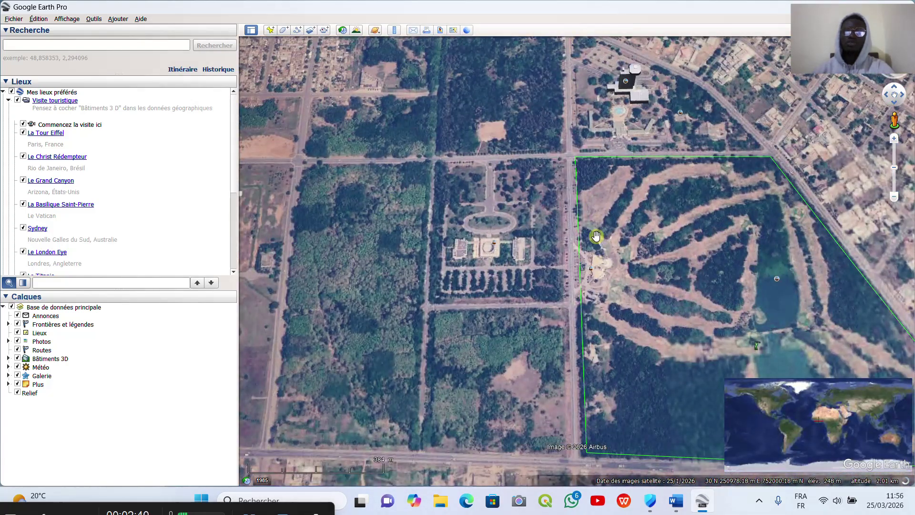
scroll(596, 236, "up", 3)
scroll(589, 196, "down", 3)
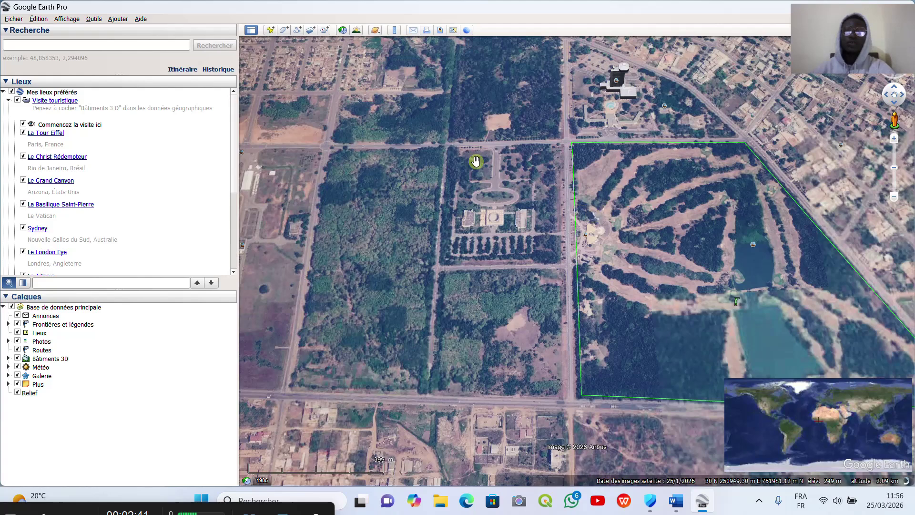
scroll(569, 167, "up", 2)
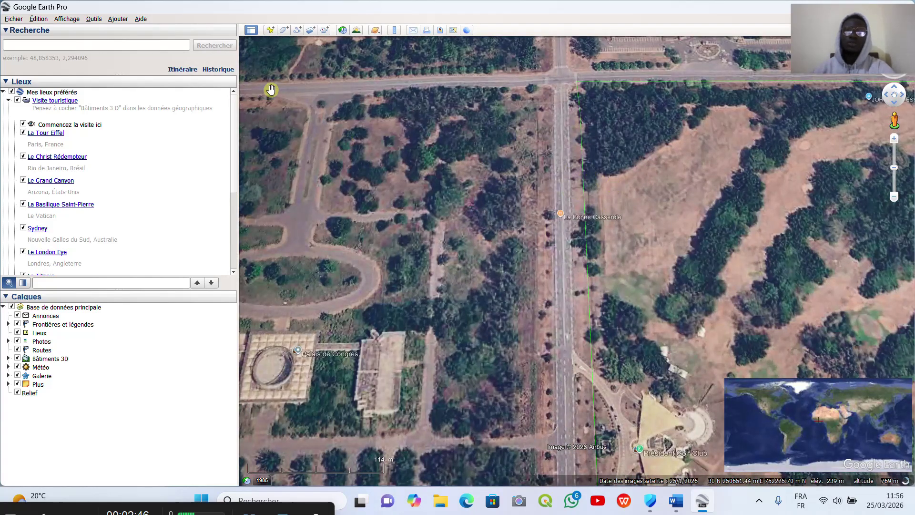
scroll(544, 170, "down", 3)
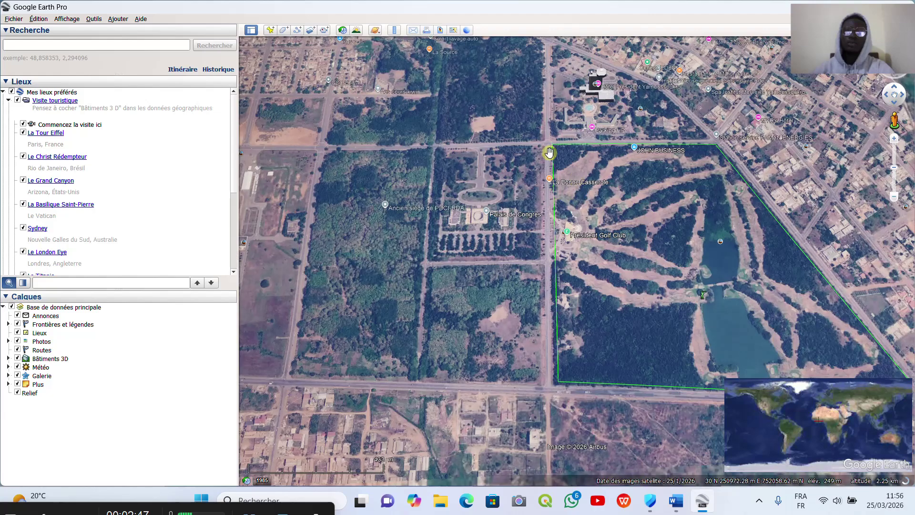
scroll(649, 57, "up", 3)
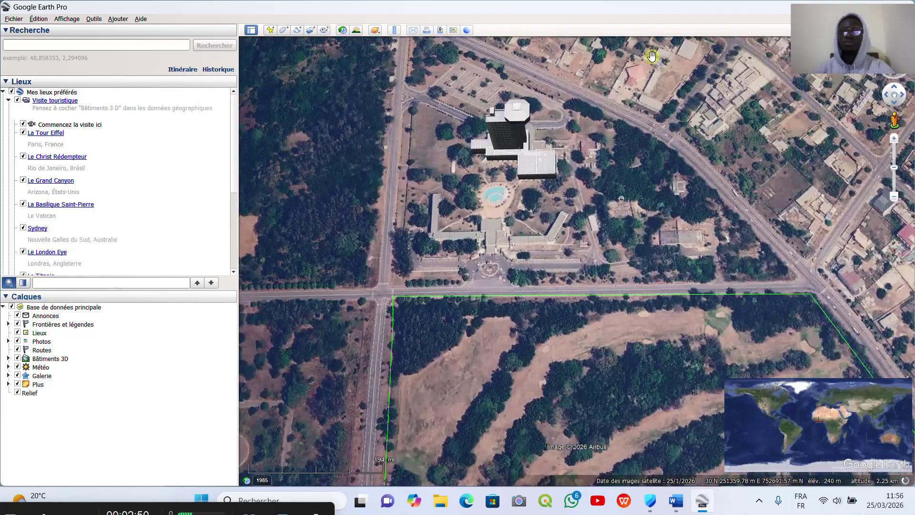
scroll(388, 67, "down", 3)
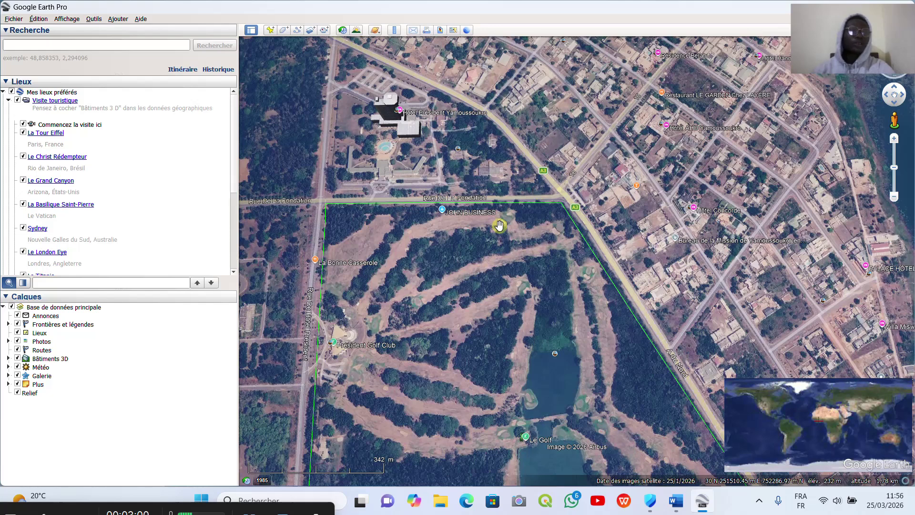
Start a new path (Trajet) and name it "points TN"
left_click(298, 31)
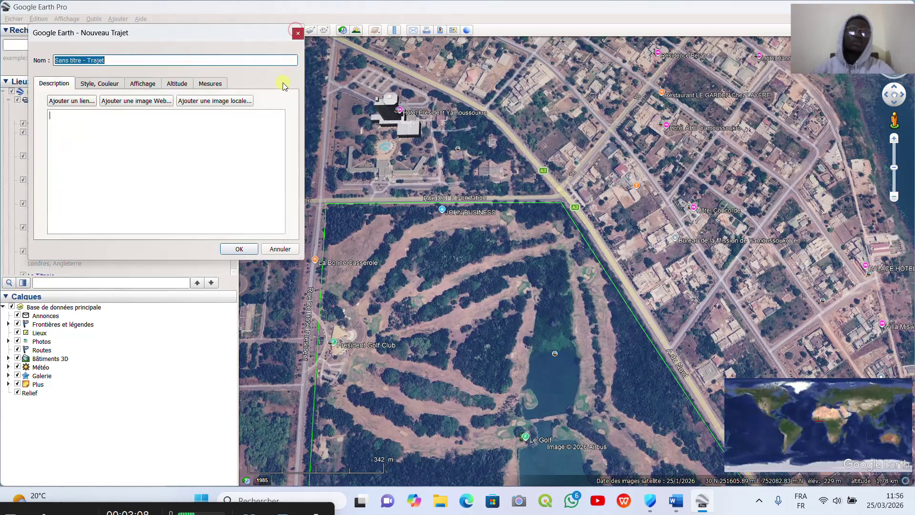
left_click(105, 60)
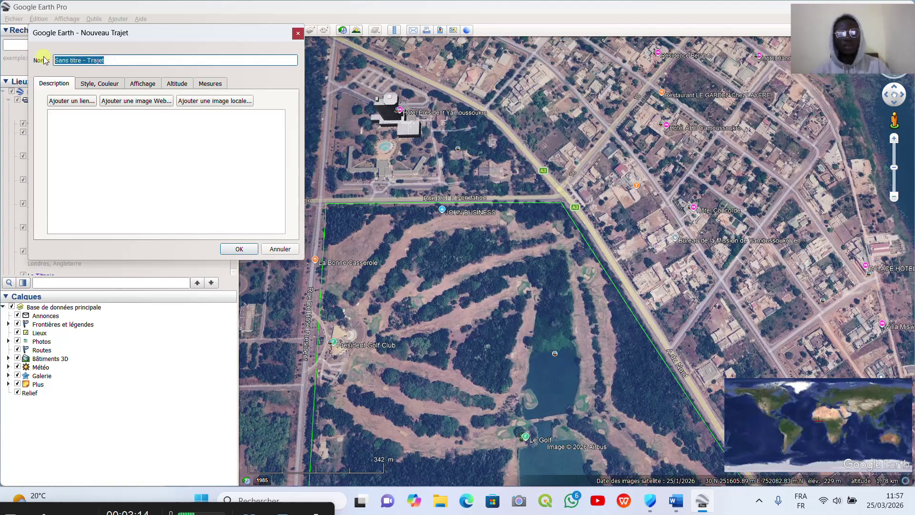
type("poi")
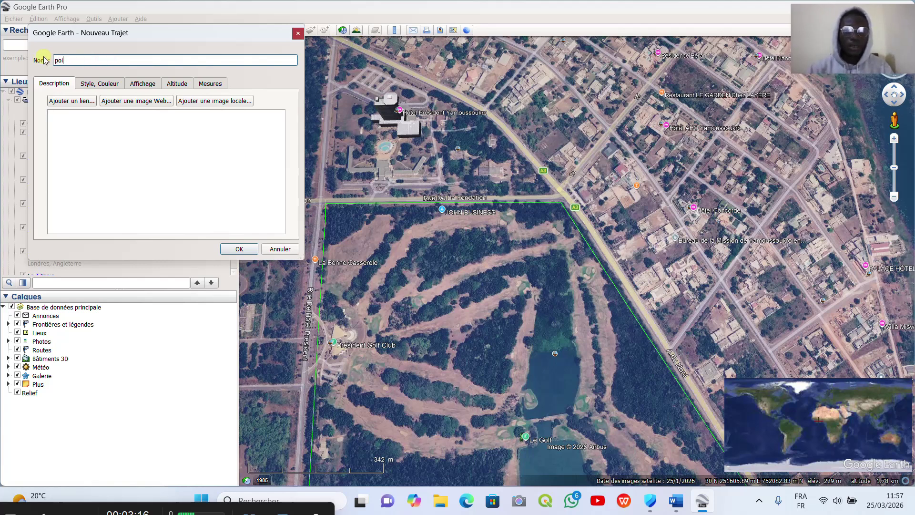
type("nts ")
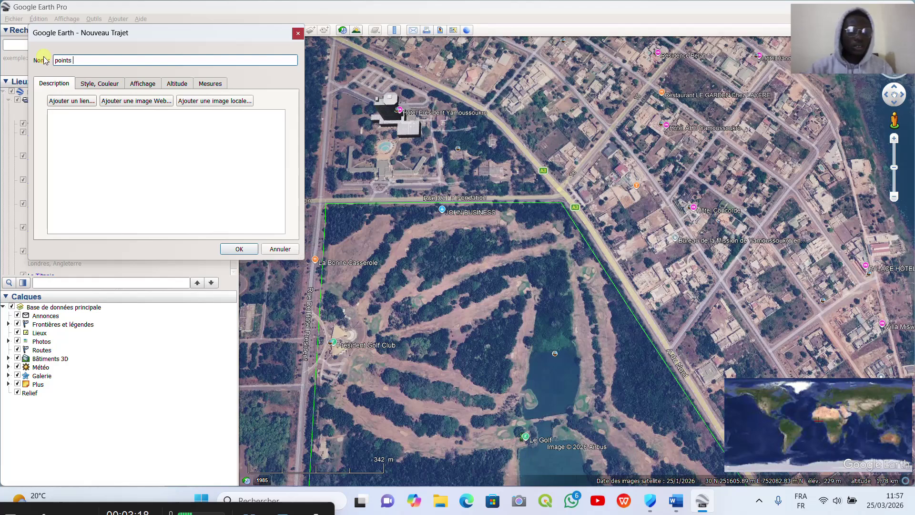
type("TN")
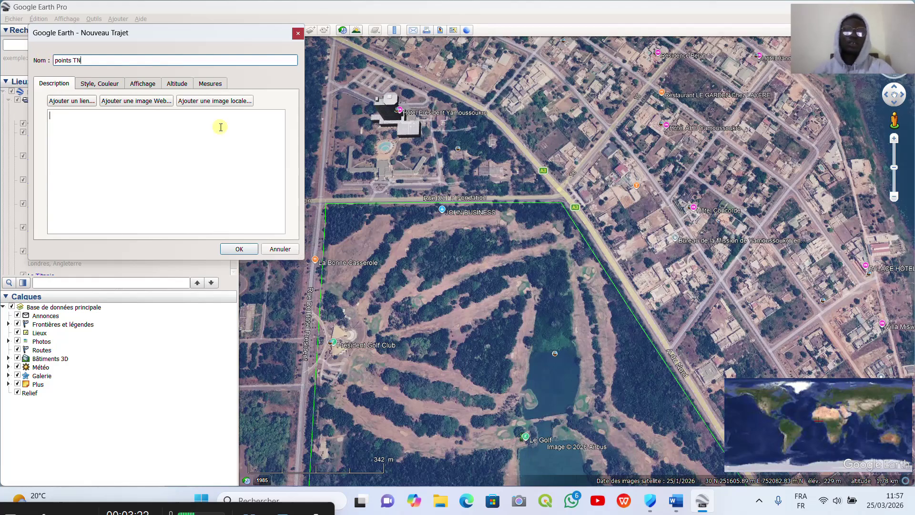
Place the path's first five points in a row across the A3 road, at the side-street junction northwest of the bare clearing
scroll(478, 142, "down", 2)
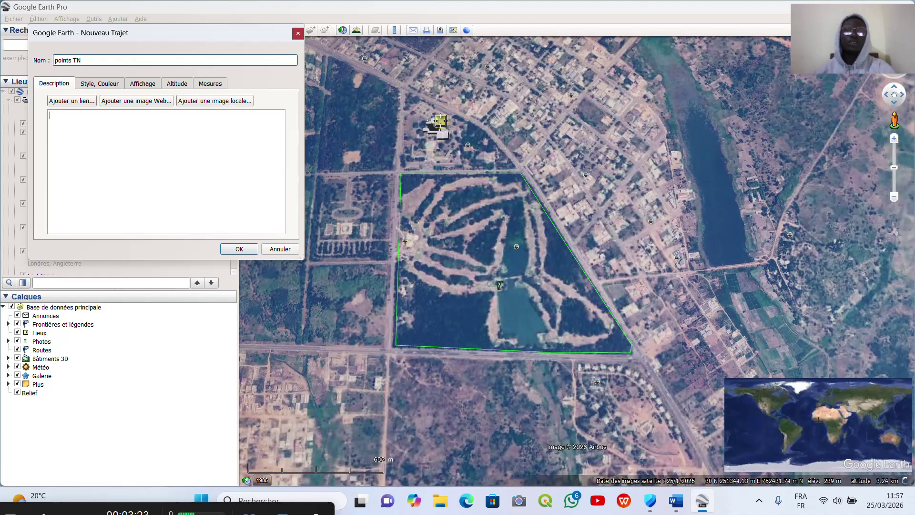
scroll(410, 97, "up", 5)
scroll(443, 215, "down", 3)
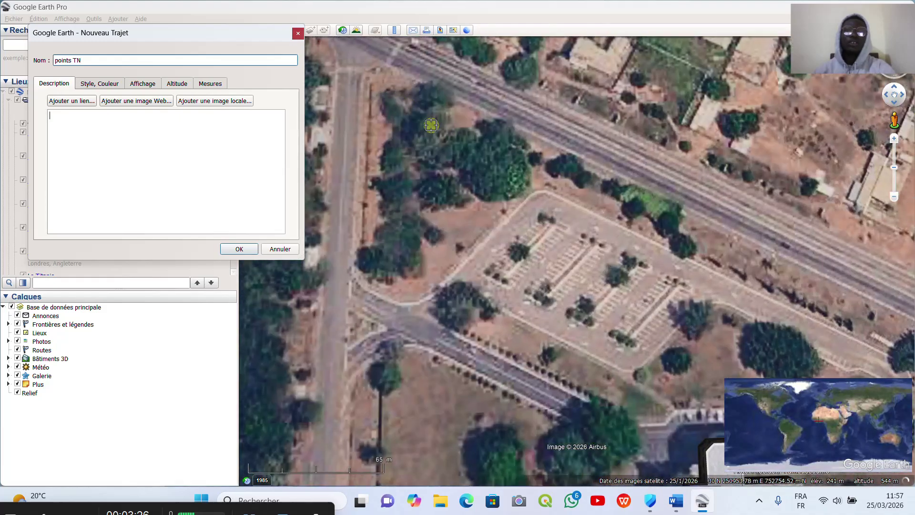
scroll(435, 192, "up", 3)
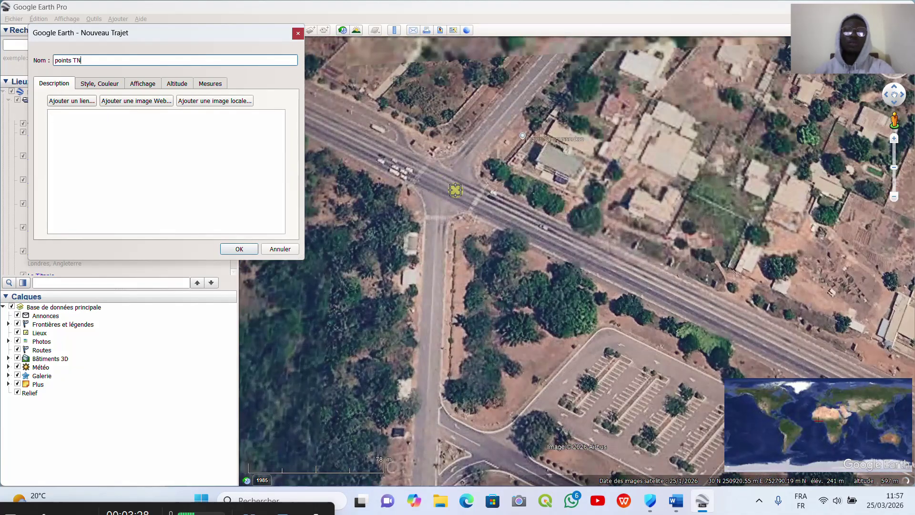
scroll(456, 190, "down", 3)
scroll(496, 204, "down", 3)
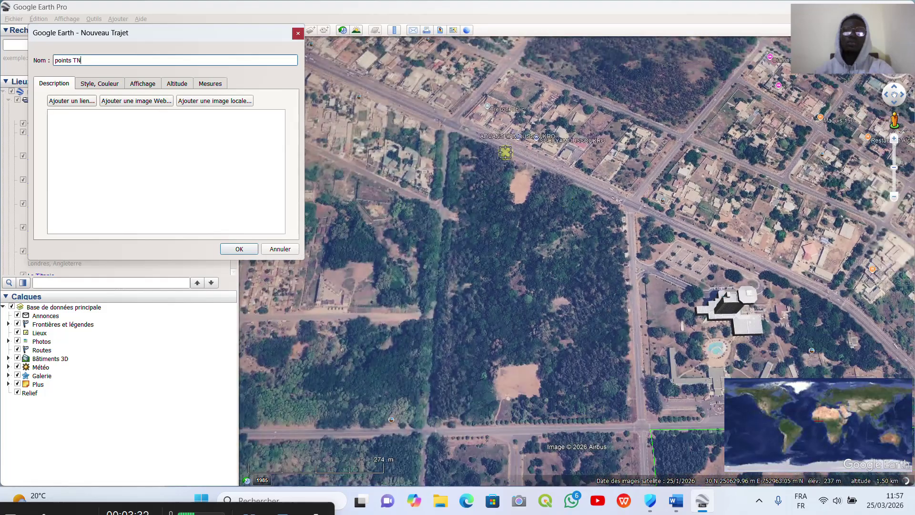
scroll(503, 153, "up", 3)
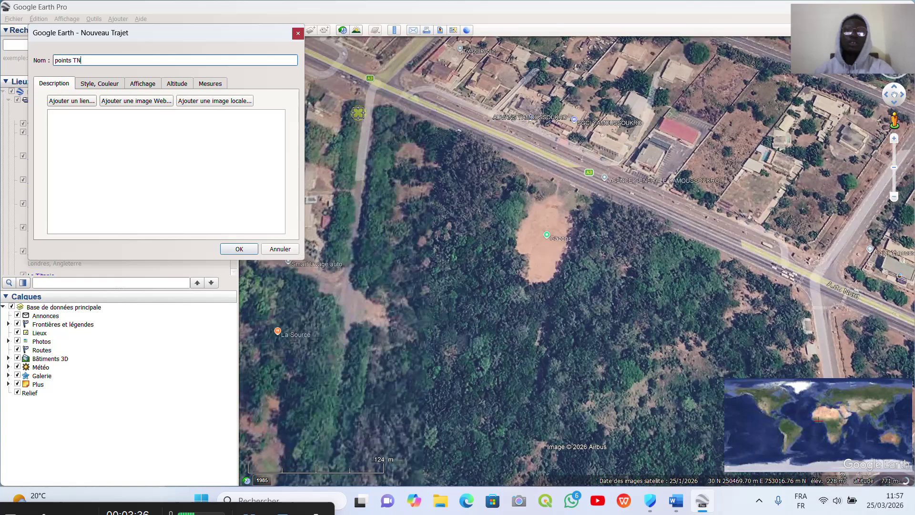
left_click(357, 110)
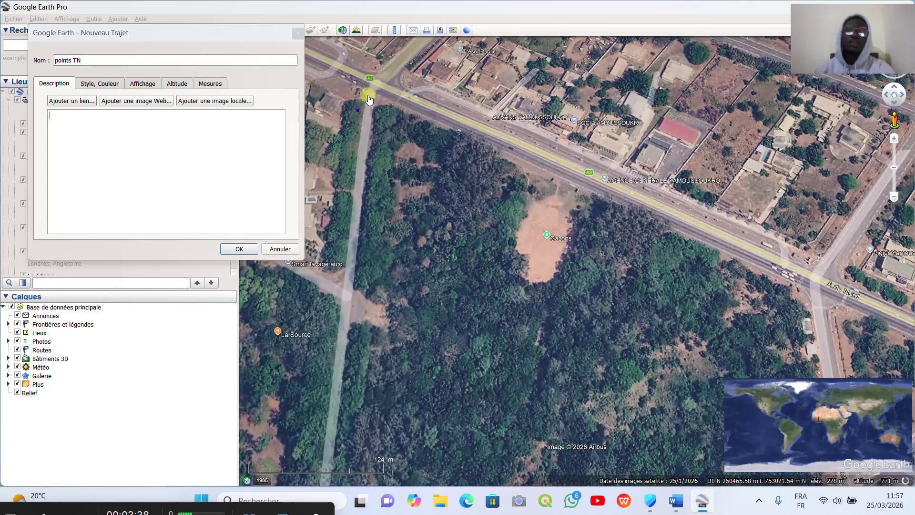
left_click(368, 99)
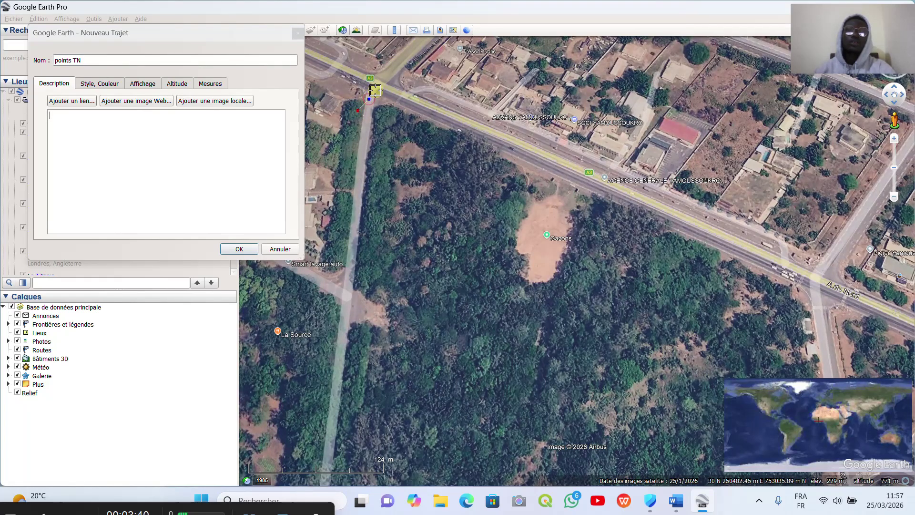
left_click(377, 89)
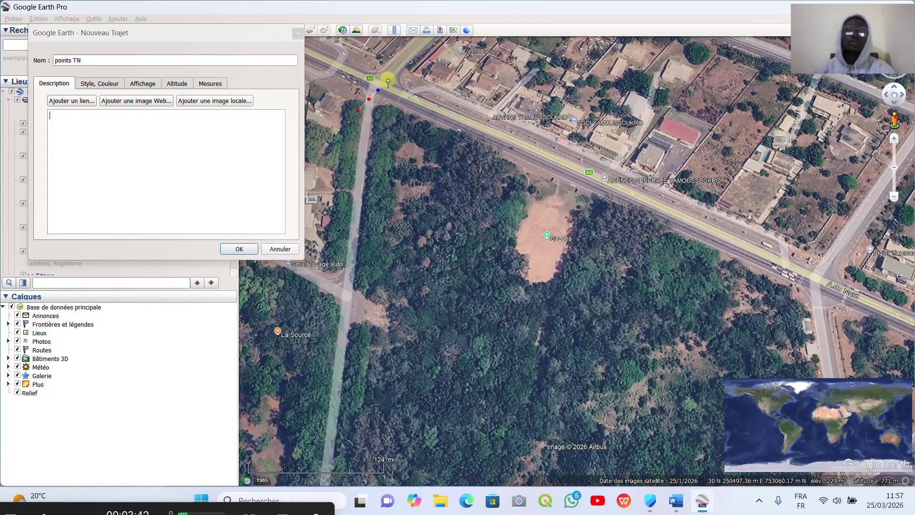
left_click(388, 79)
left_click(405, 62)
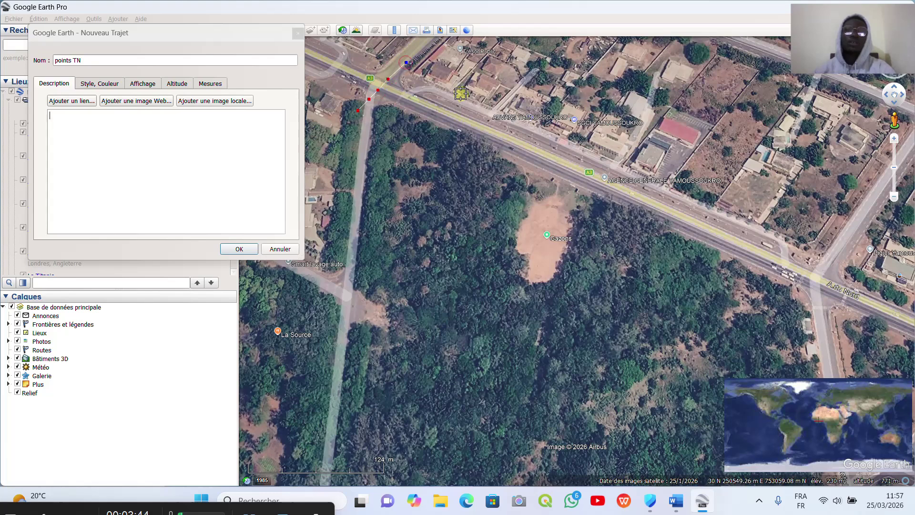
Add a second row of five points across the A3 road, running from the houses down to the trees southeast of the first row
left_click(464, 88)
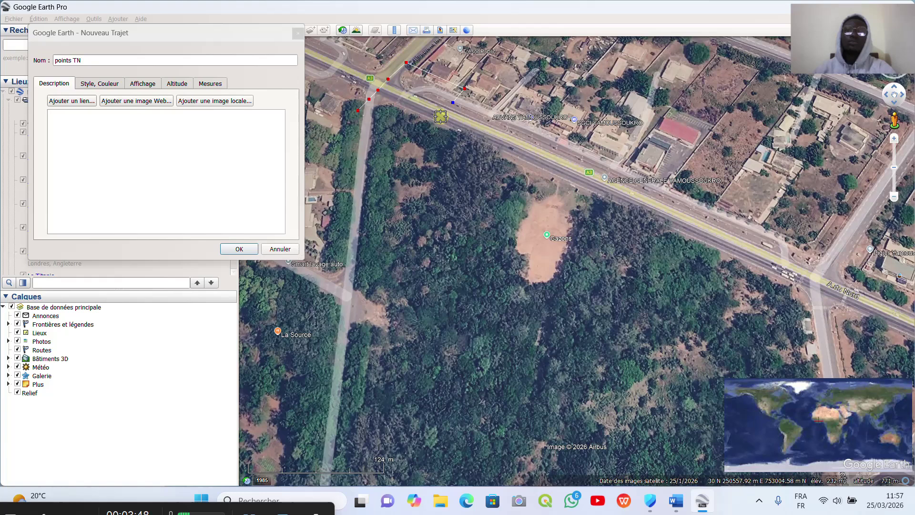
left_click(441, 116)
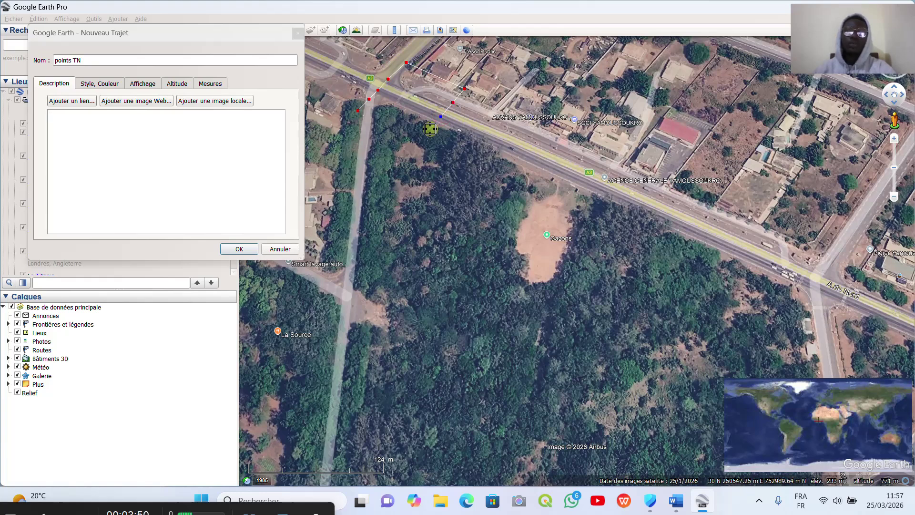
left_click(425, 133)
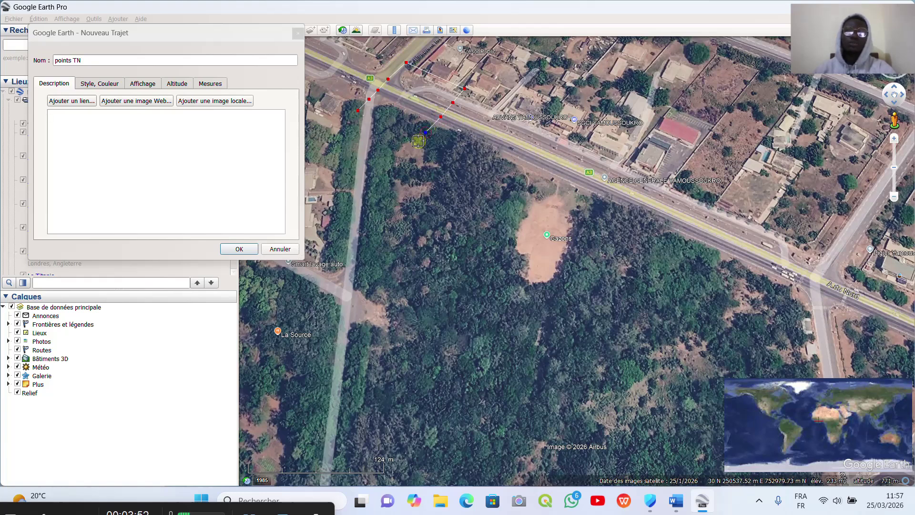
left_click(418, 143)
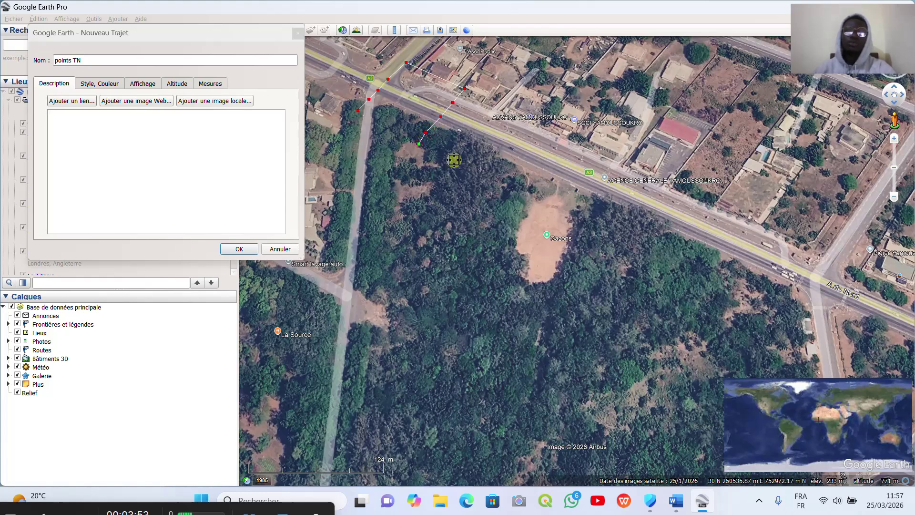
Add a third row of six points from the trees back across the A3 road to the houses on its north side
left_click(476, 173)
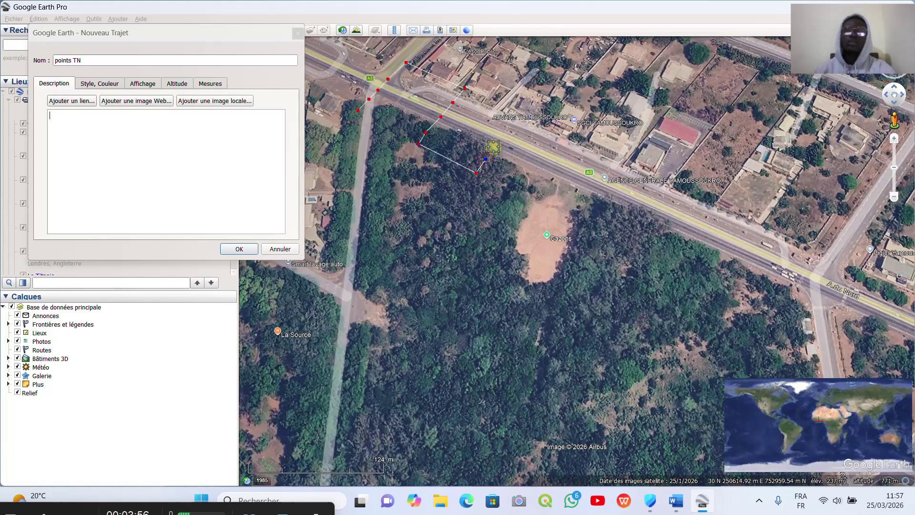
left_click(494, 147)
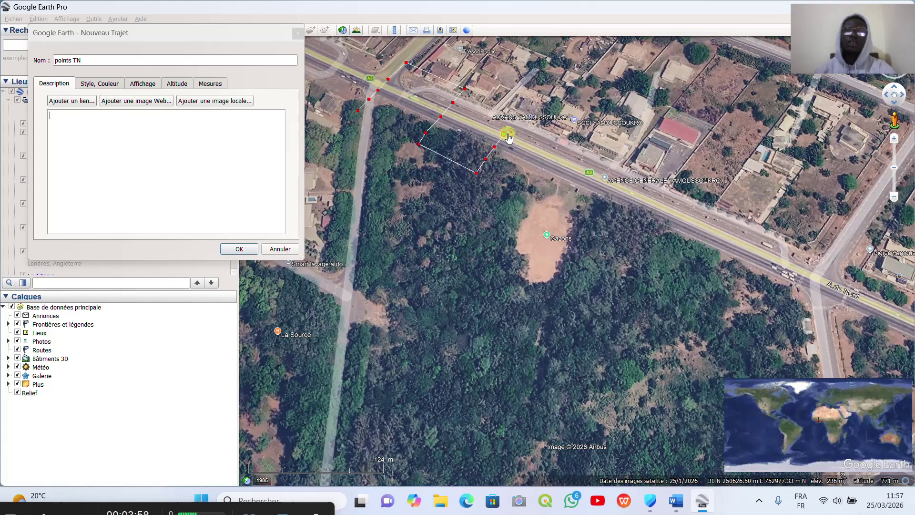
left_click(515, 122)
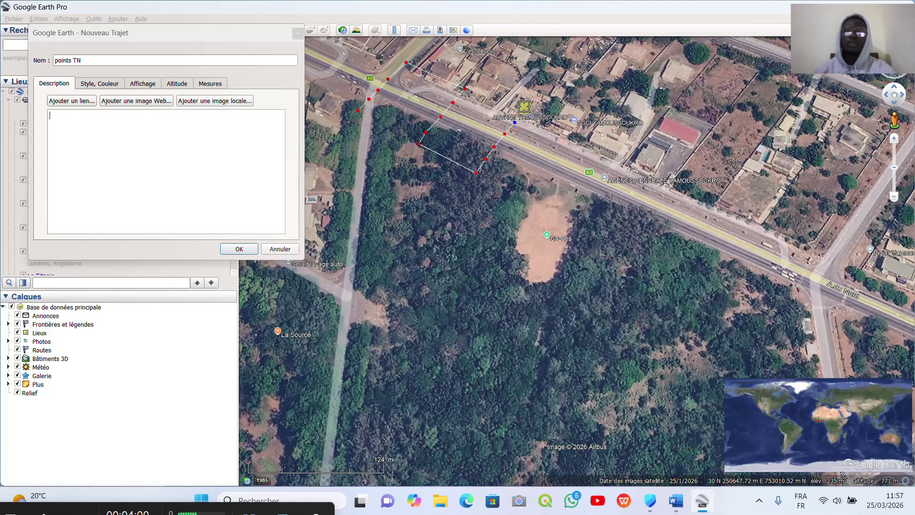
left_click(525, 107)
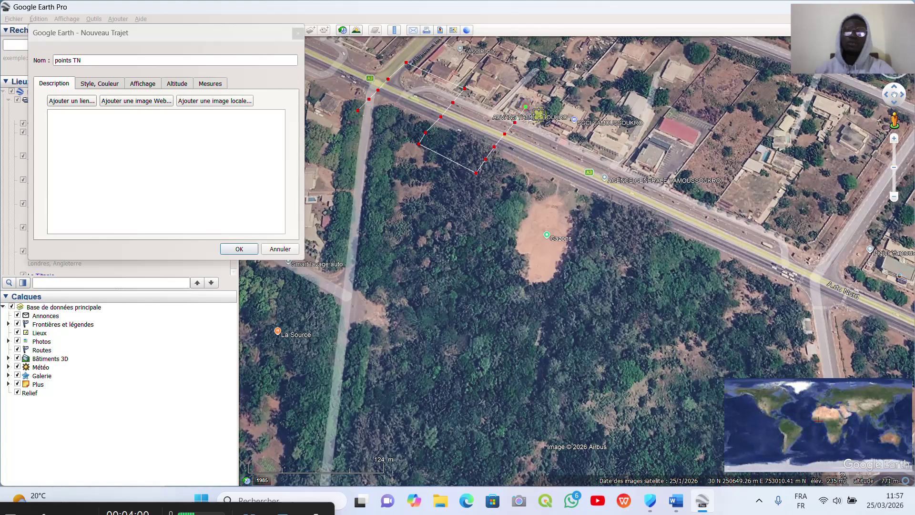
Add a fourth row of six points from the buildings north of the A3 road down to the bare clearing labelled Gazons
left_click(593, 136)
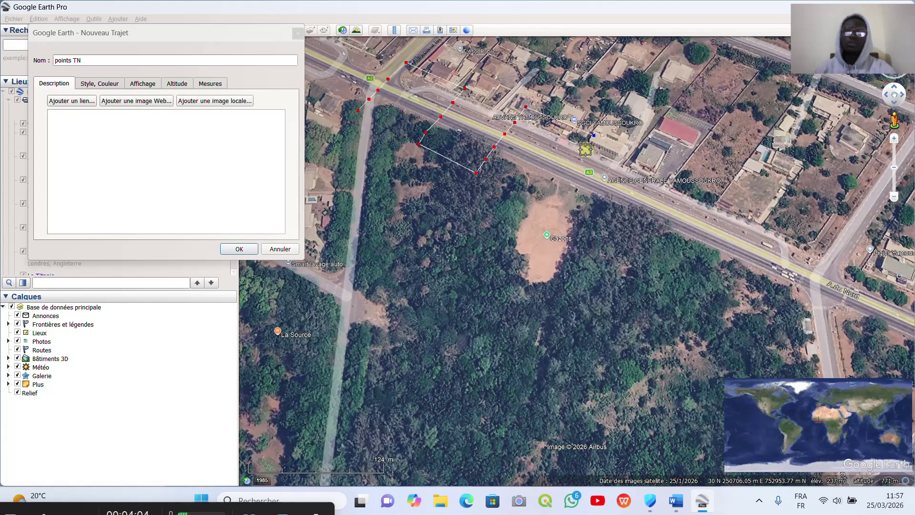
left_click(579, 162)
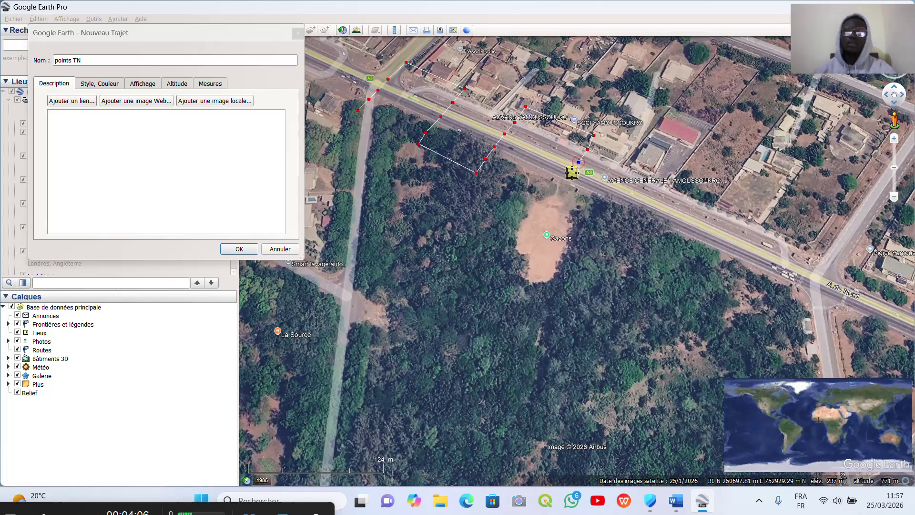
left_click(571, 174)
left_click(553, 204)
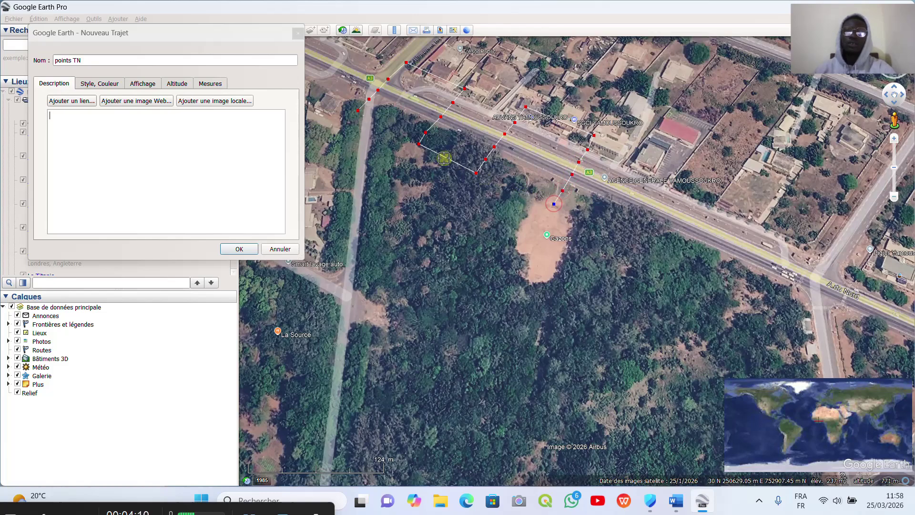
Add a fifth row of points across the A3 road, from the woods southeast of the Gazons clearing up to the north roadside plots
scroll(447, 158, "up", 2)
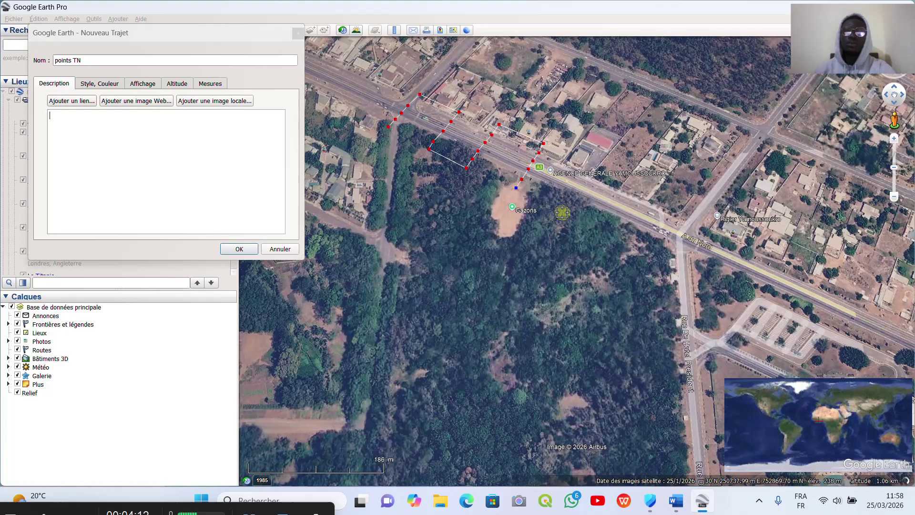
scroll(555, 210, "up", 2)
scroll(551, 209, "down", 2)
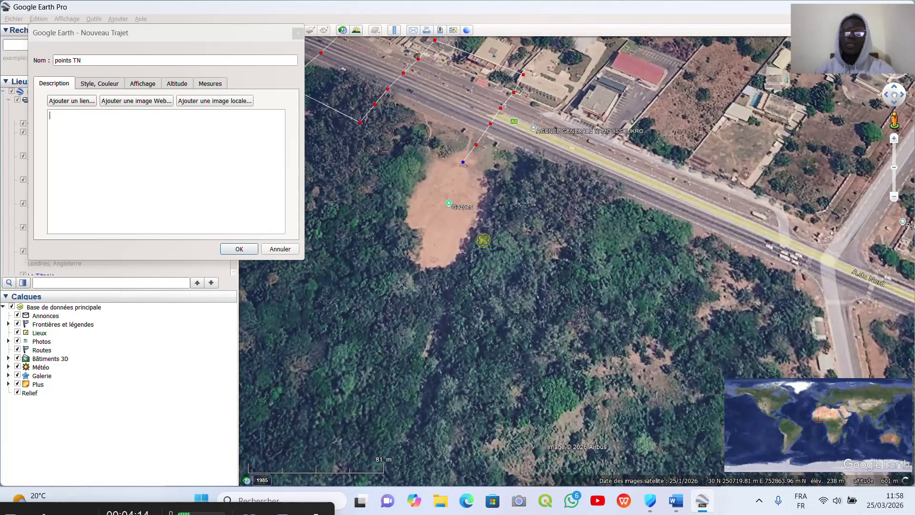
scroll(511, 222, "down", 1)
scroll(511, 221, "up", 1)
scroll(509, 226, "up", 1)
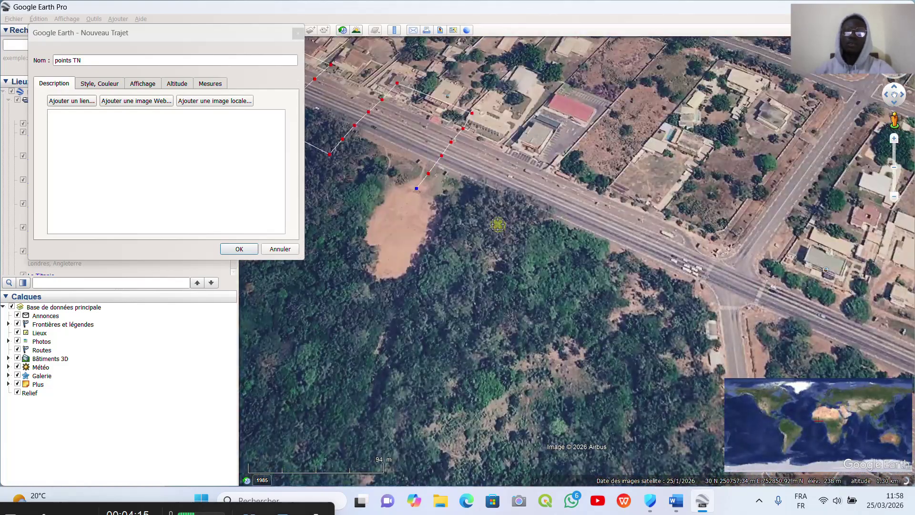
left_click(513, 236)
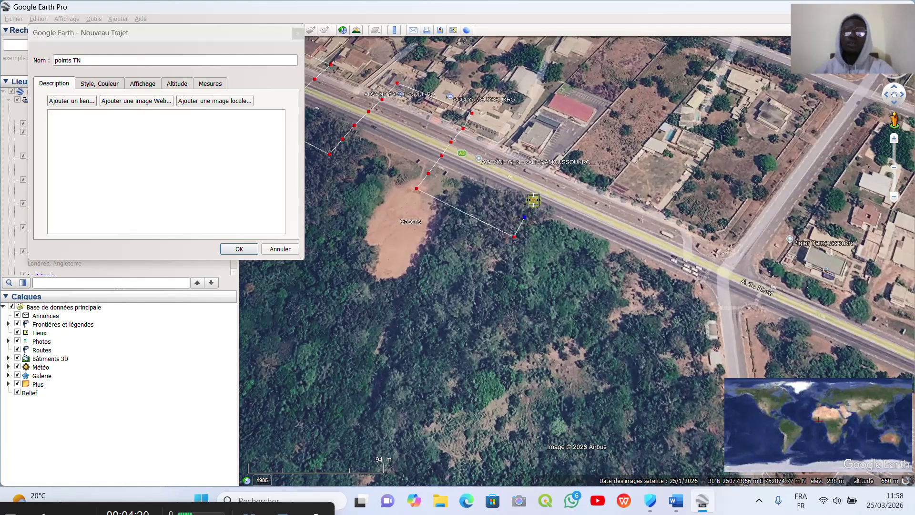
left_click(534, 200)
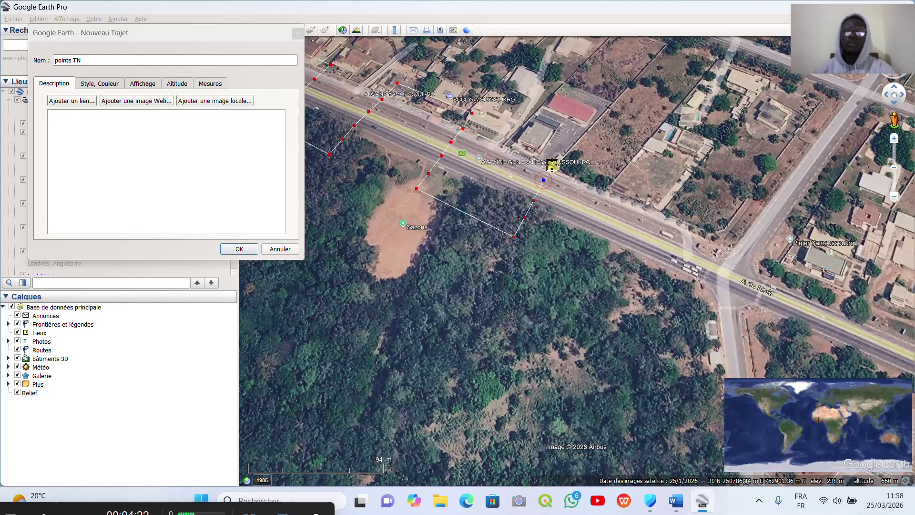
left_click(553, 165)
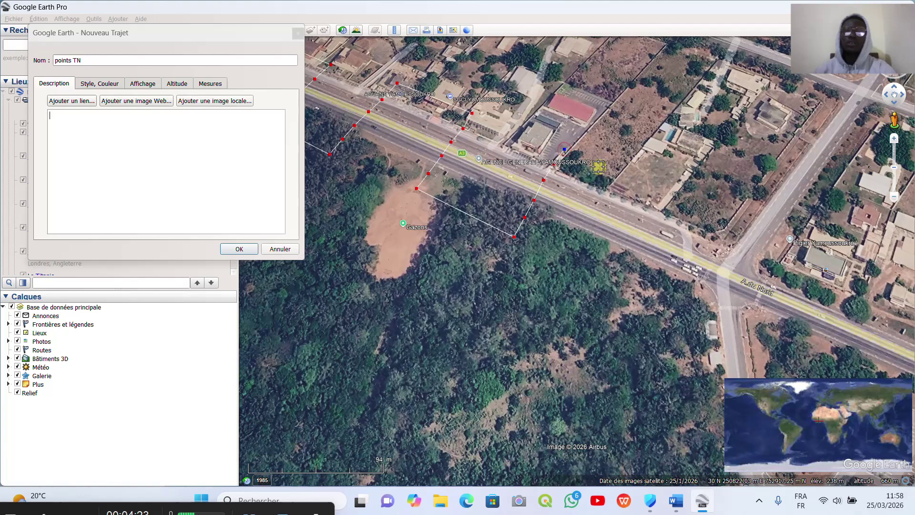
Add a sixth row of five points from the plots north of the A3 road down into the woods before the large junction
left_click(633, 183)
left_click(627, 202)
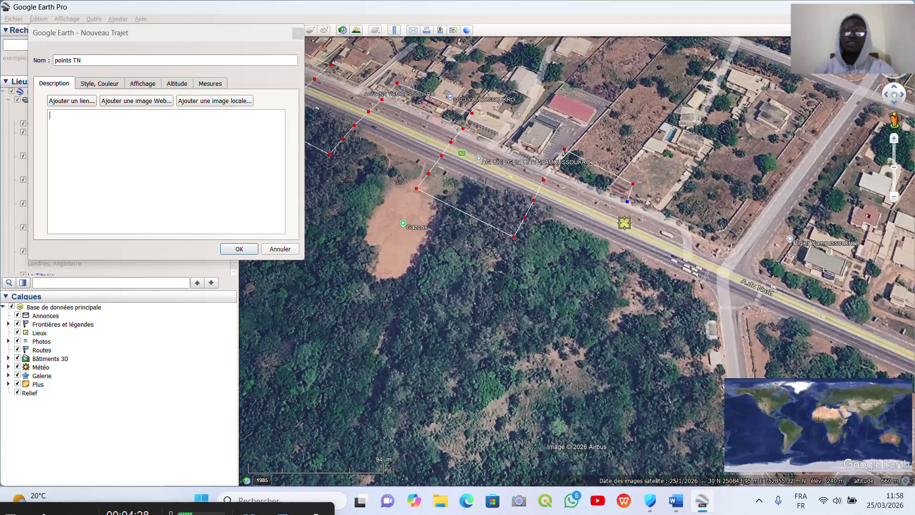
left_click(613, 240)
Add a seventh row of five points northward across the A3 road, just west of the large junction
scroll(477, 199, "down", 2)
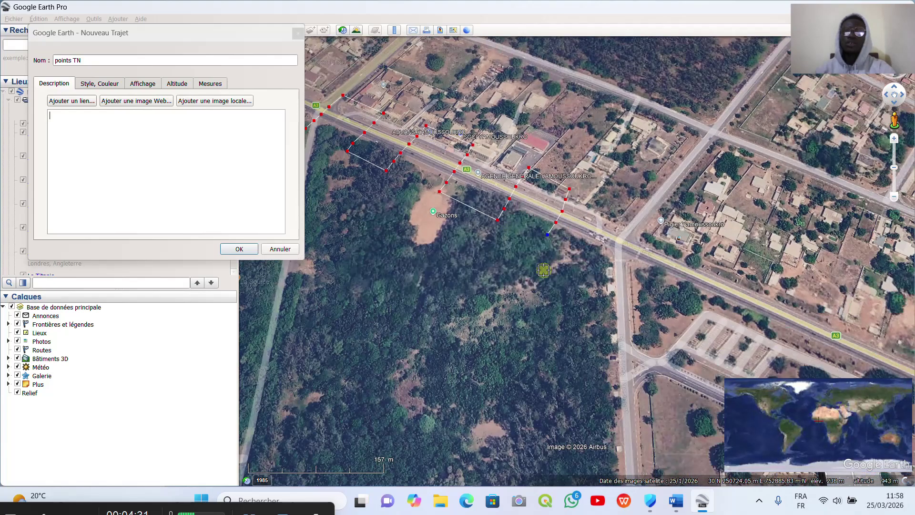
scroll(625, 271, "up", 2)
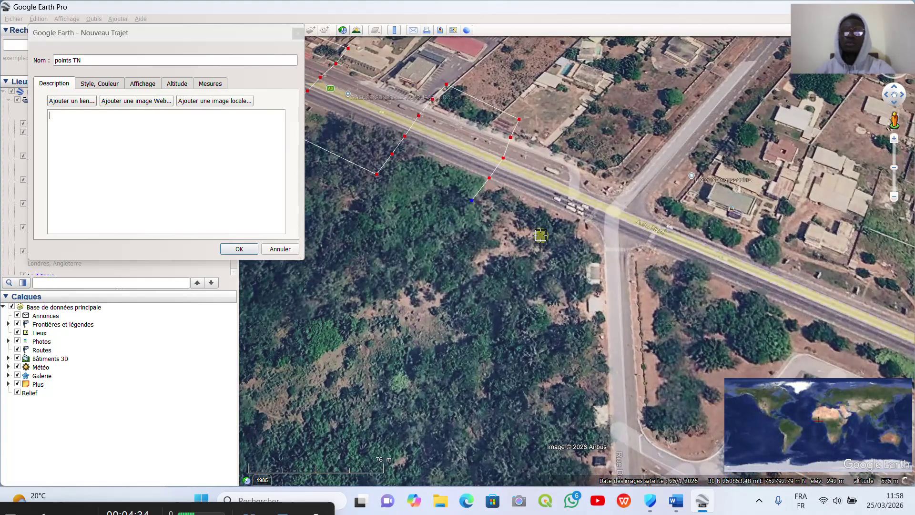
left_click(569, 241)
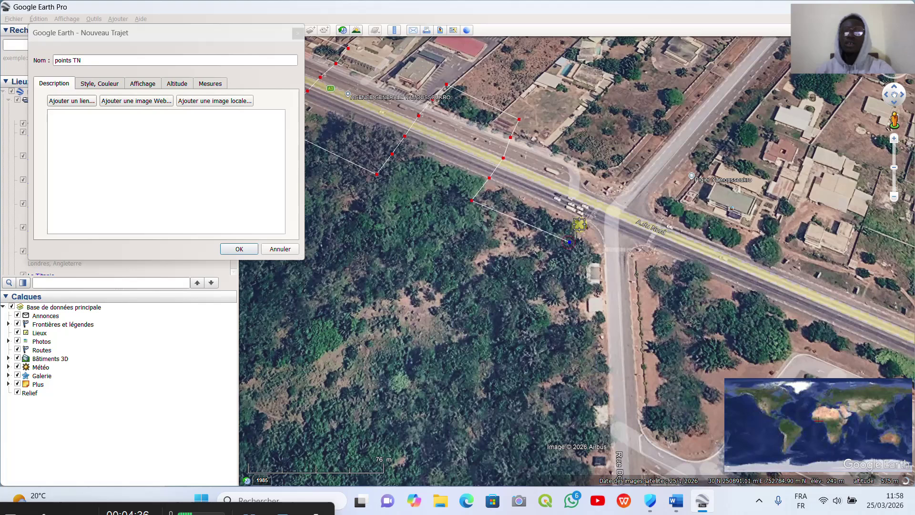
left_click(580, 224)
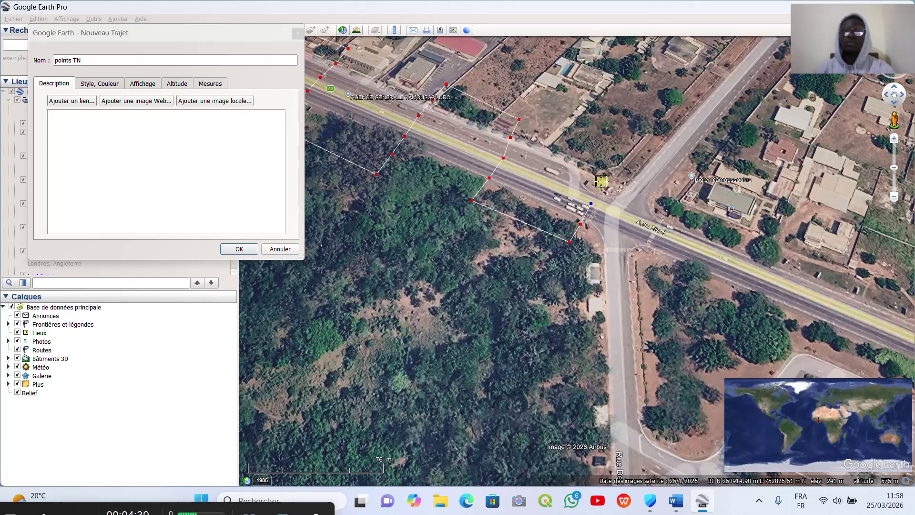
left_click(614, 158)
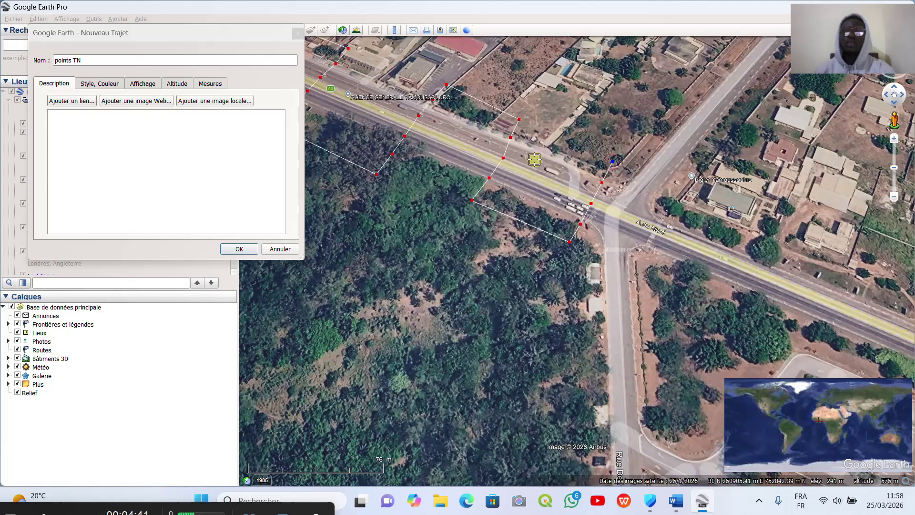
Add an eighth row of six points southward across the A3 road, just east of the large junction
scroll(473, 121, "down", 3)
scroll(595, 160, "up", 3)
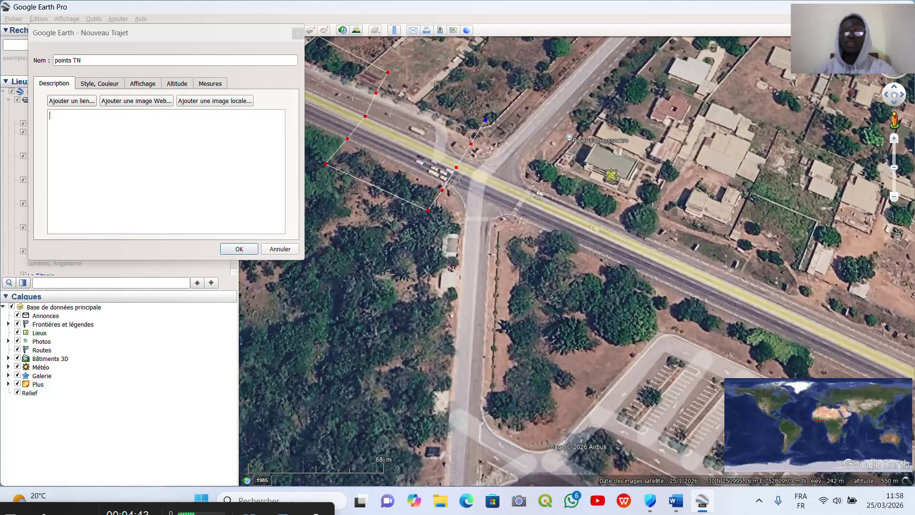
left_click(584, 160)
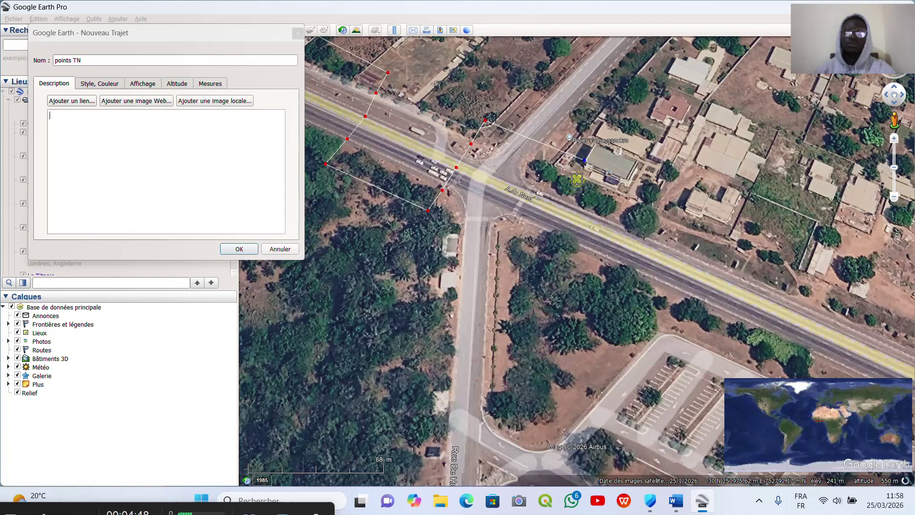
left_click(577, 180)
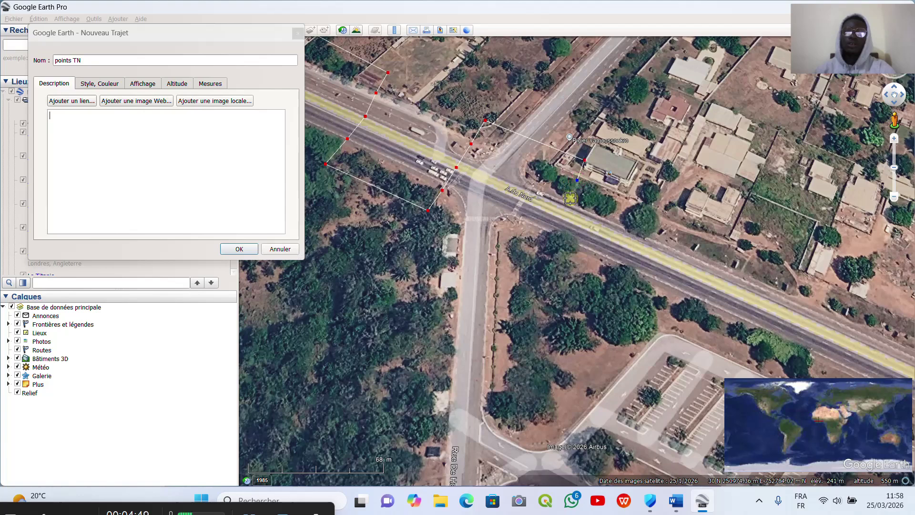
left_click(570, 198)
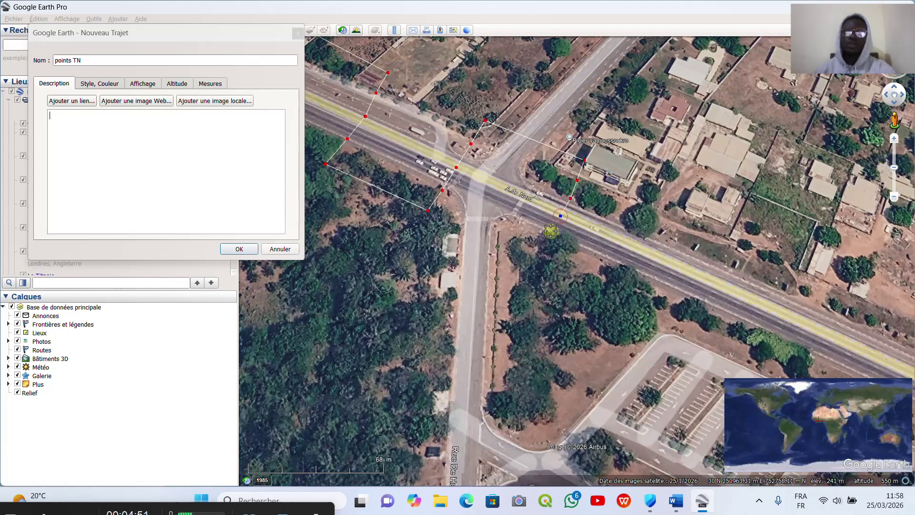
left_click(549, 235)
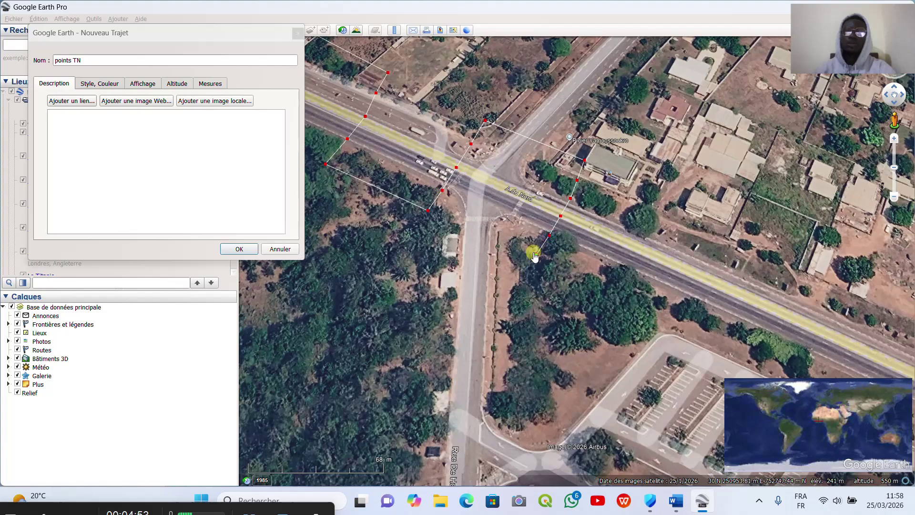
Add a ninth row of six points from the hotel car park northward across the A3 road to the roadside plots
scroll(455, 179, "down", 5)
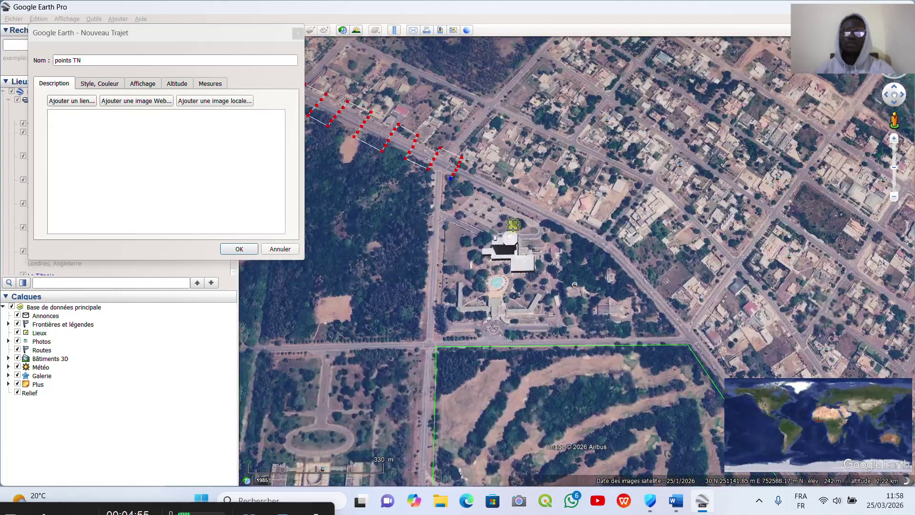
scroll(513, 224, "up", 3)
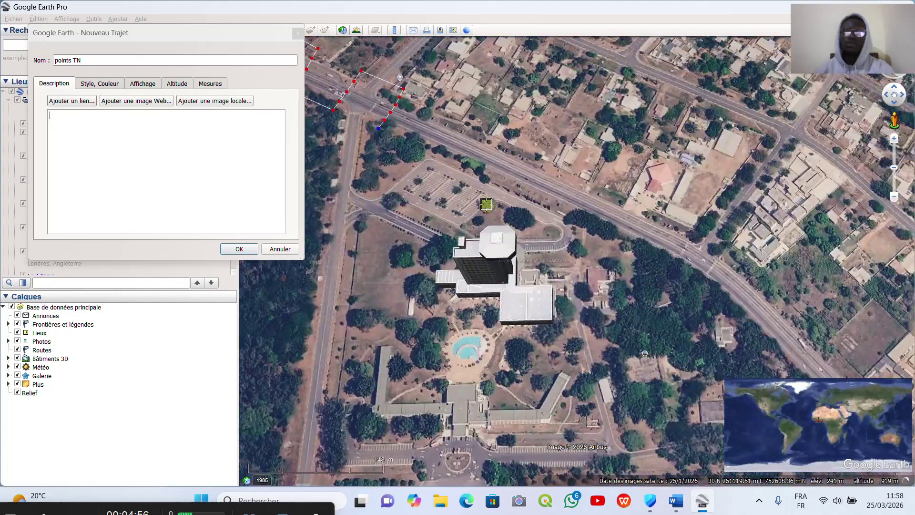
left_click(444, 167)
left_click(452, 156)
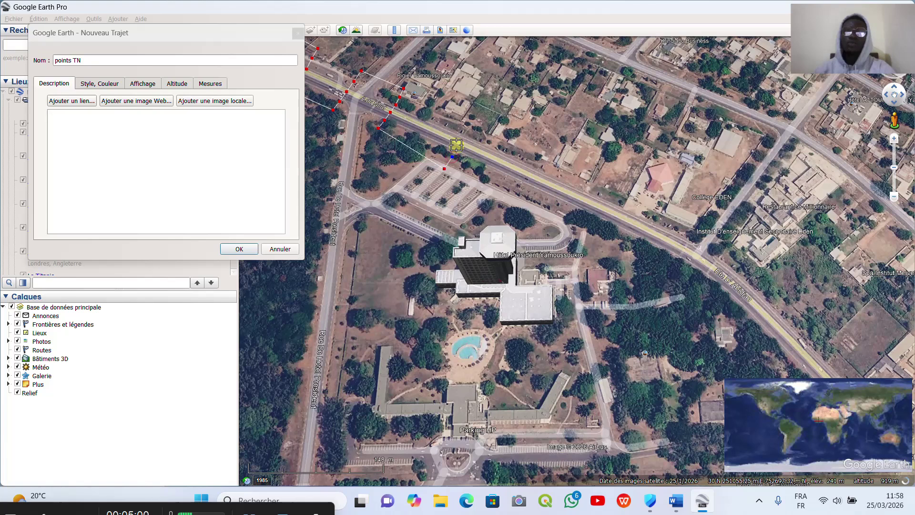
left_click(470, 138)
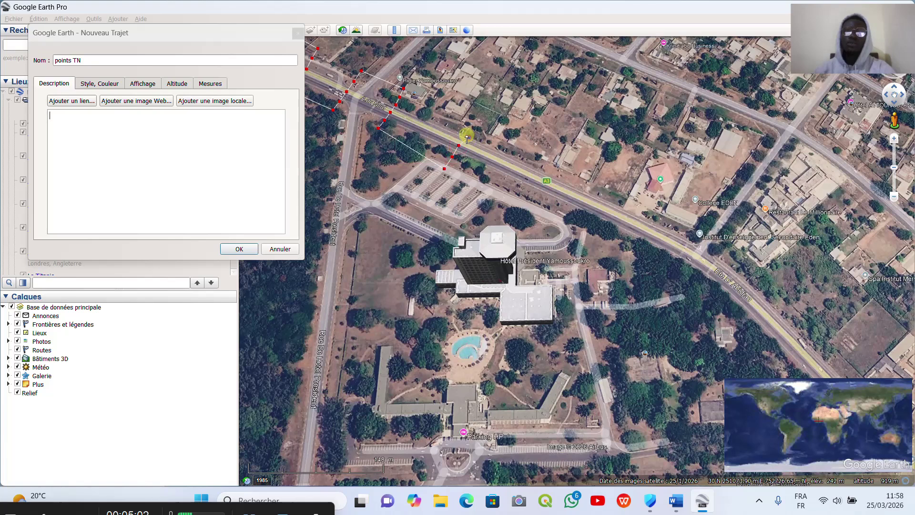
left_click(485, 113)
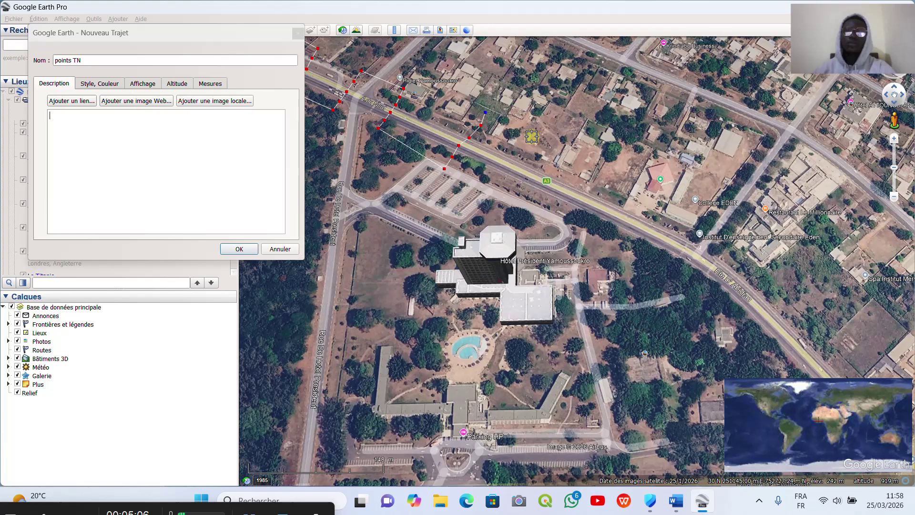
Add a tenth row southward across the A3 road and an eleventh row back northward from the end of the hotel driveway
left_click(537, 142)
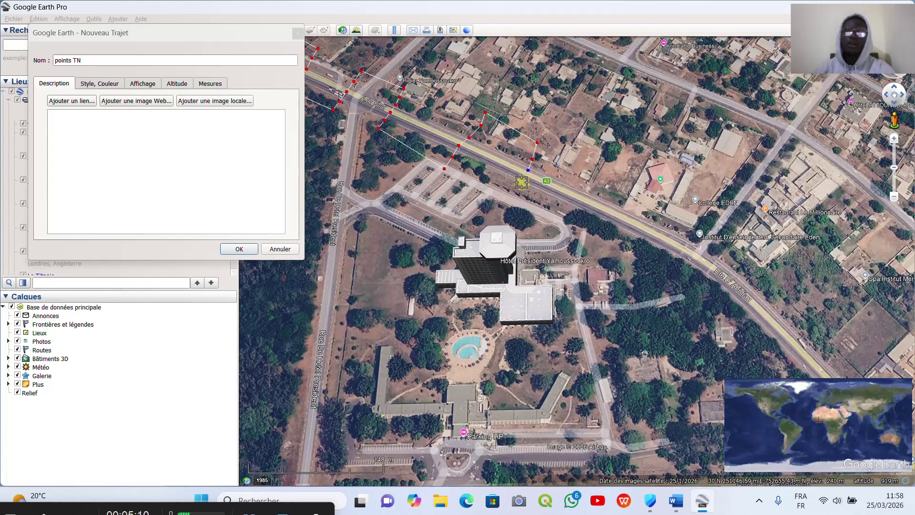
left_click(569, 222)
left_click(576, 210)
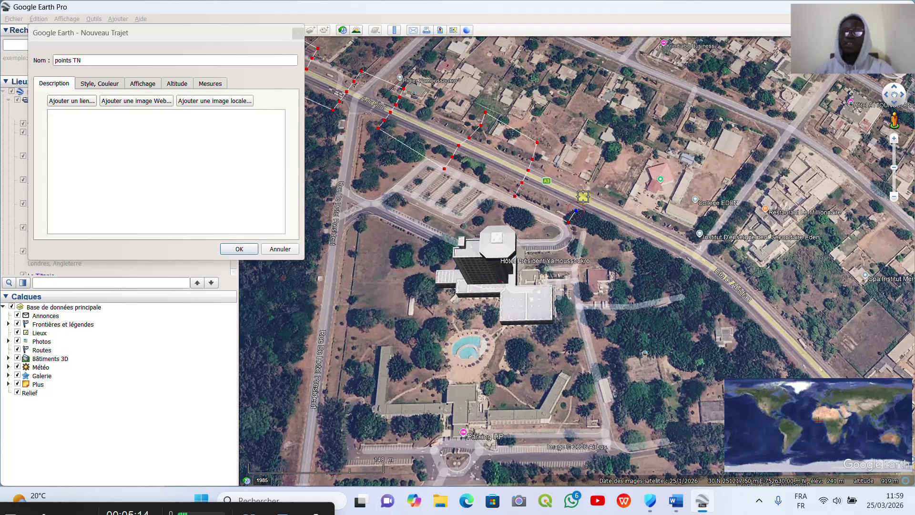
left_click(585, 193)
left_click(592, 181)
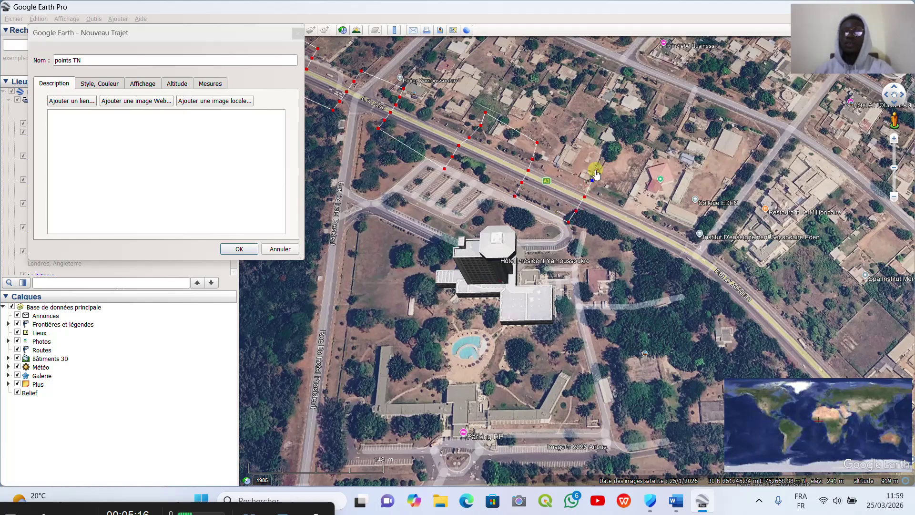
Add a twelfth row of four points from the plots near Collège EDEN southward across the A3 road into the woods
scroll(503, 138, "down", 3)
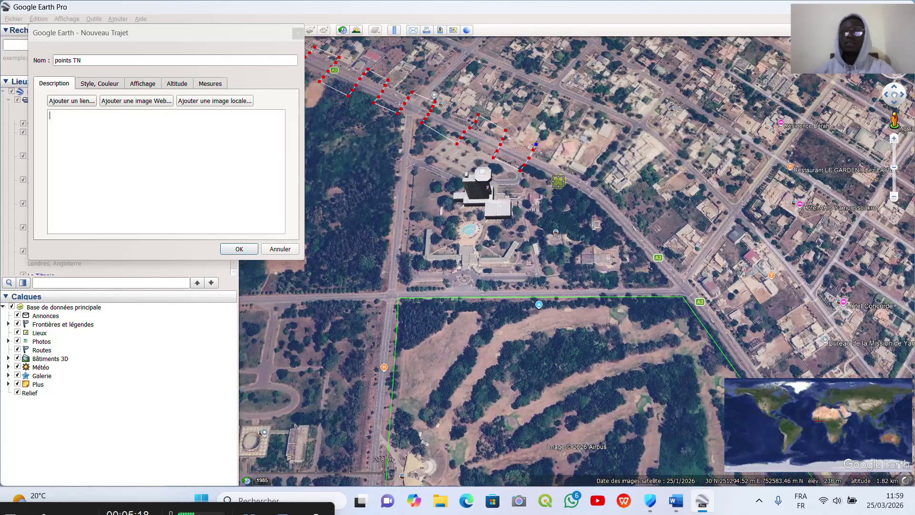
scroll(558, 182, "up", 3)
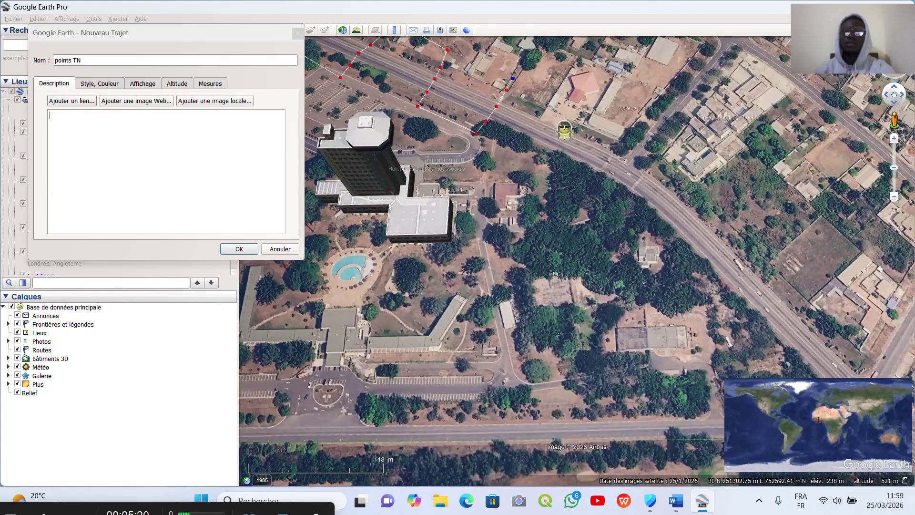
scroll(564, 132, "down", 2)
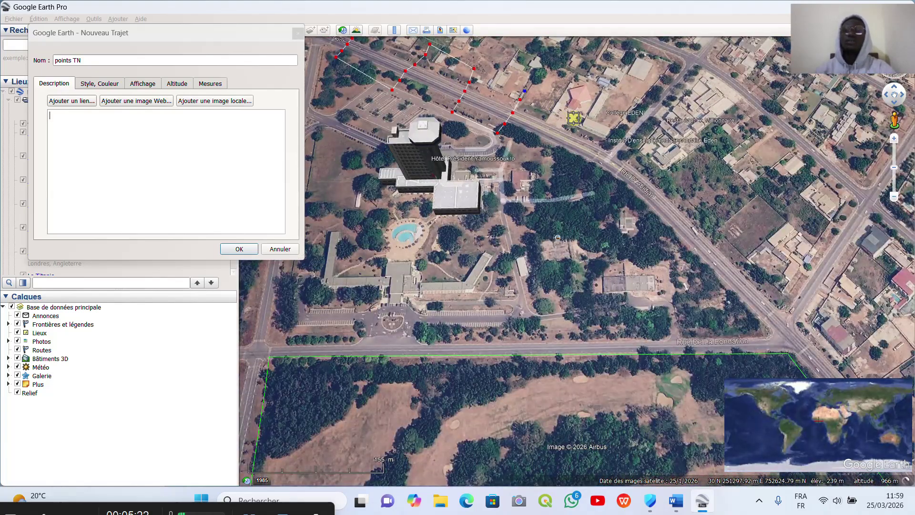
left_click(584, 119)
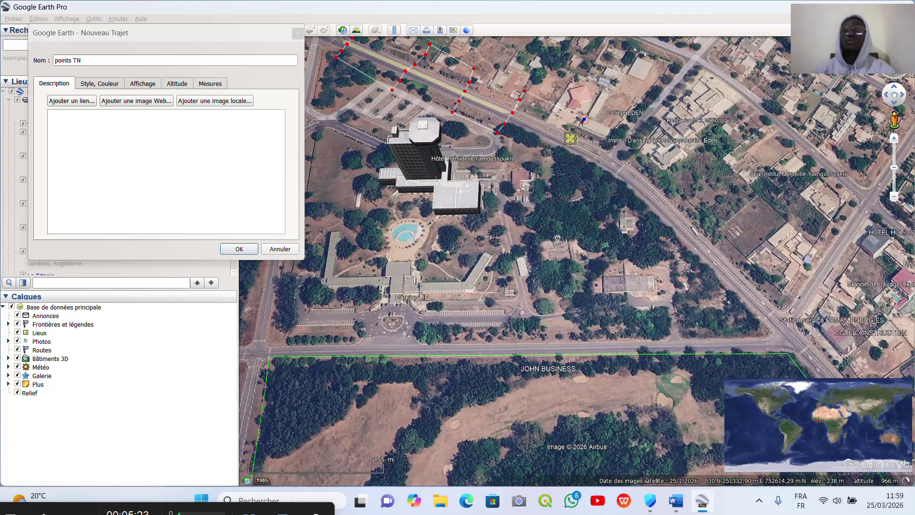
left_click(576, 138)
left_click(568, 151)
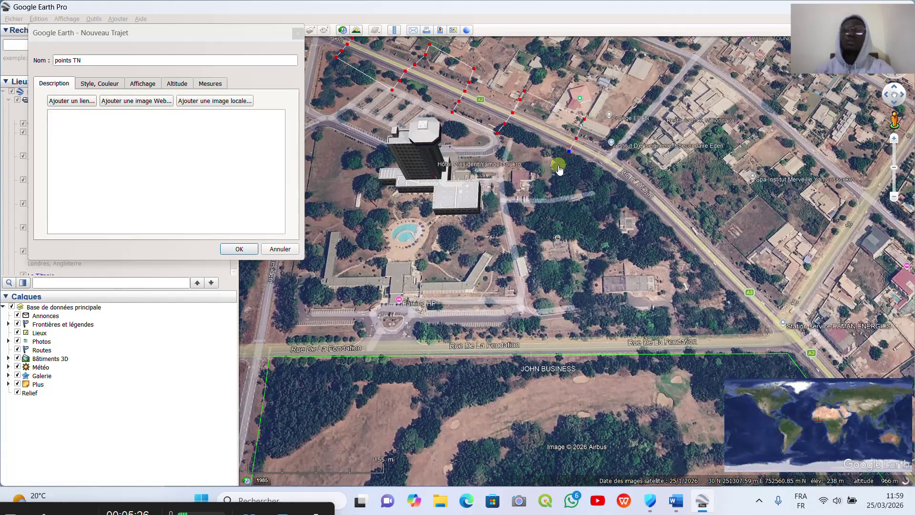
left_click(557, 167)
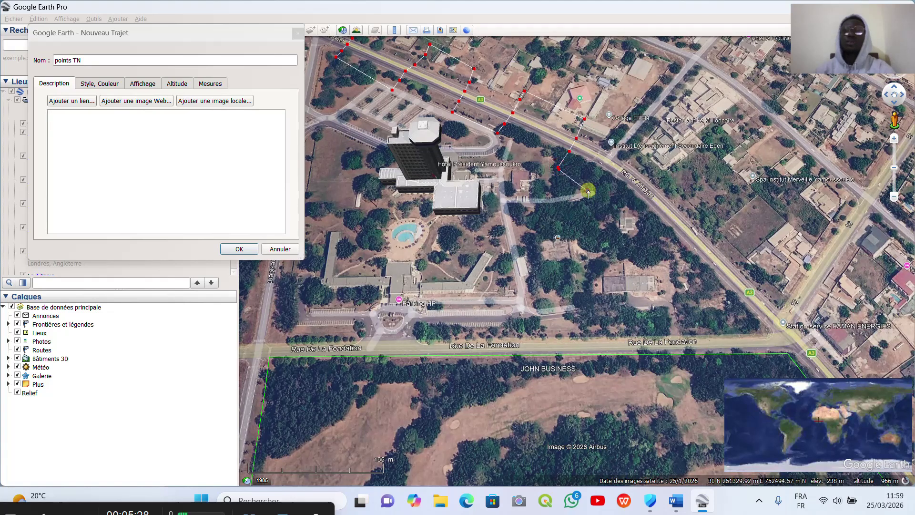
Add a thirteenth row of five points from the woods east of the hotel northward across the A3 road towards the Eden secondary institute
left_click(600, 177)
left_click(611, 165)
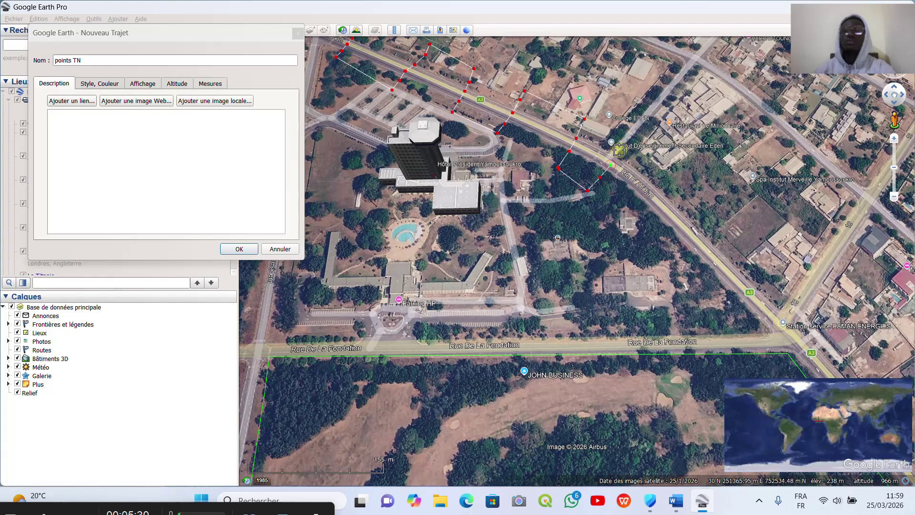
left_click(620, 150)
left_click(624, 138)
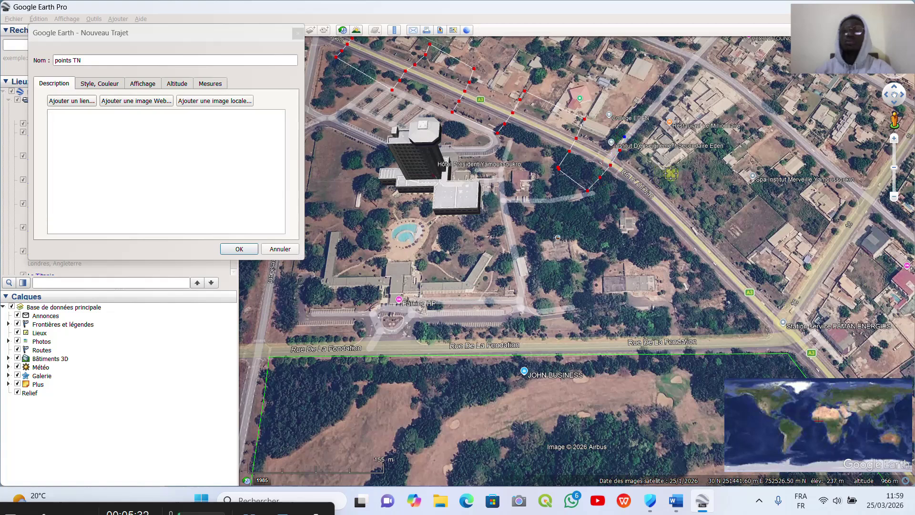
Add a fourteenth row of four points southward across the A3 road down to the small building in the woods
left_click(671, 174)
left_click(664, 189)
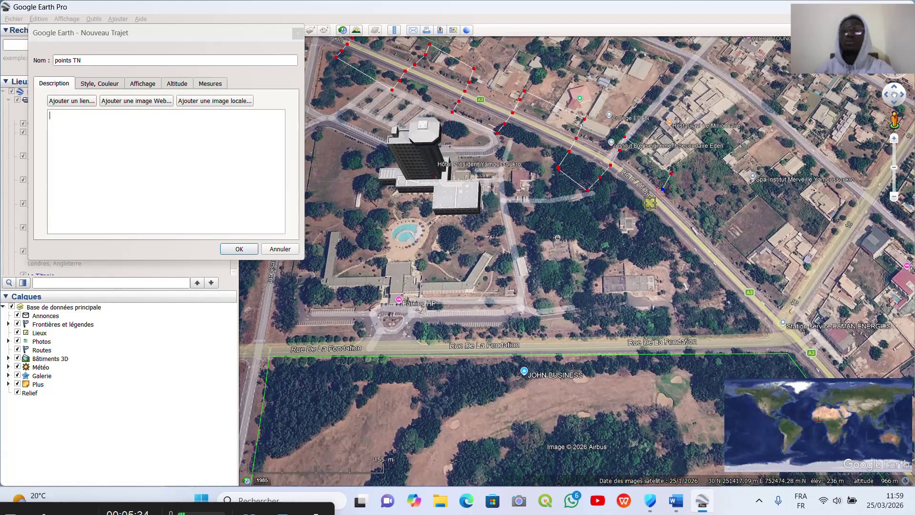
left_click(651, 204)
left_click(639, 222)
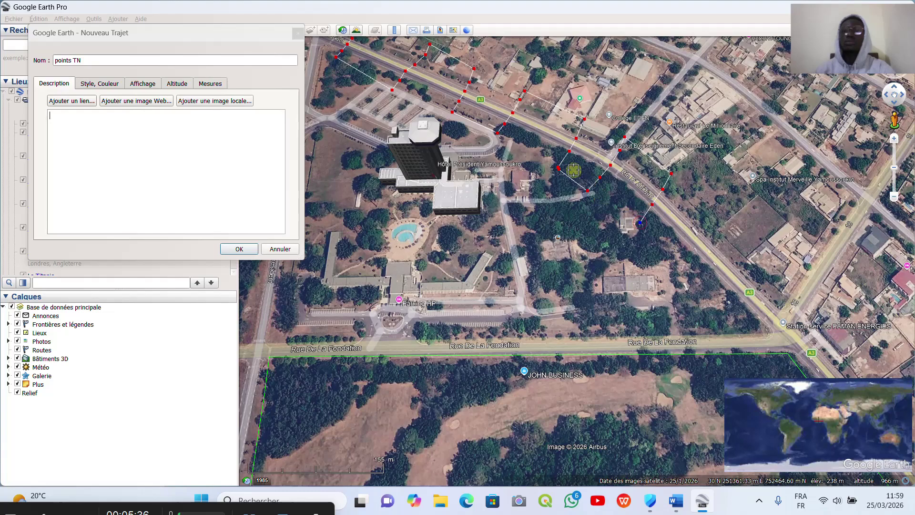
Add a fifteenth row of five points from the roadside woods across the A3 road up to the bare walled plot
scroll(574, 170, "down", 4)
scroll(613, 216, "up", 5)
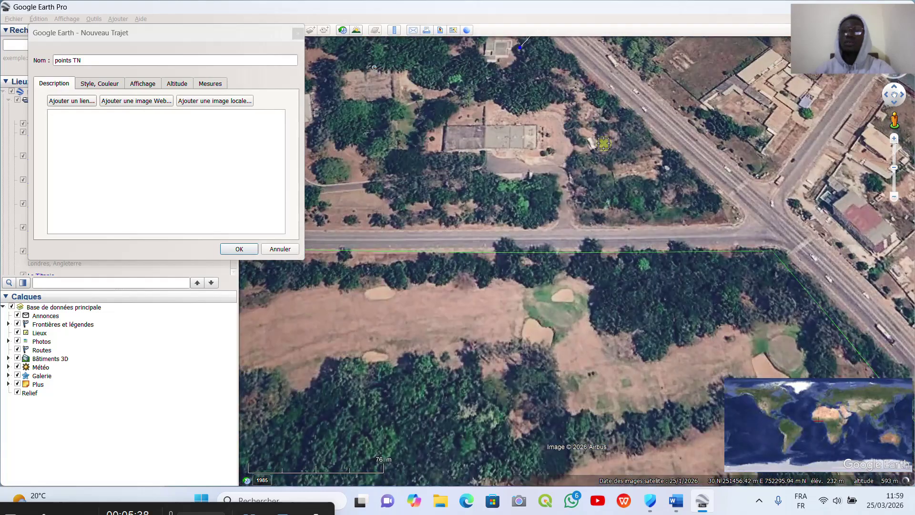
left_click(621, 133)
left_click(634, 114)
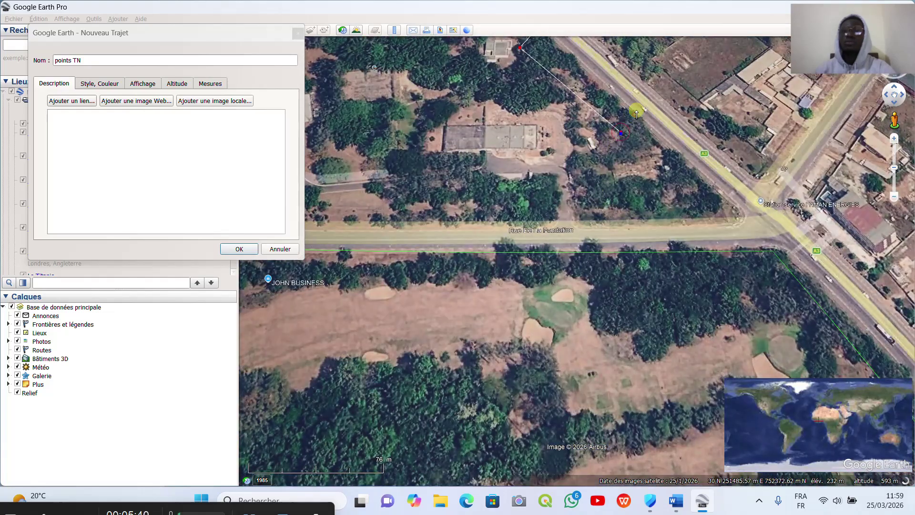
left_click(654, 97)
left_click(665, 79)
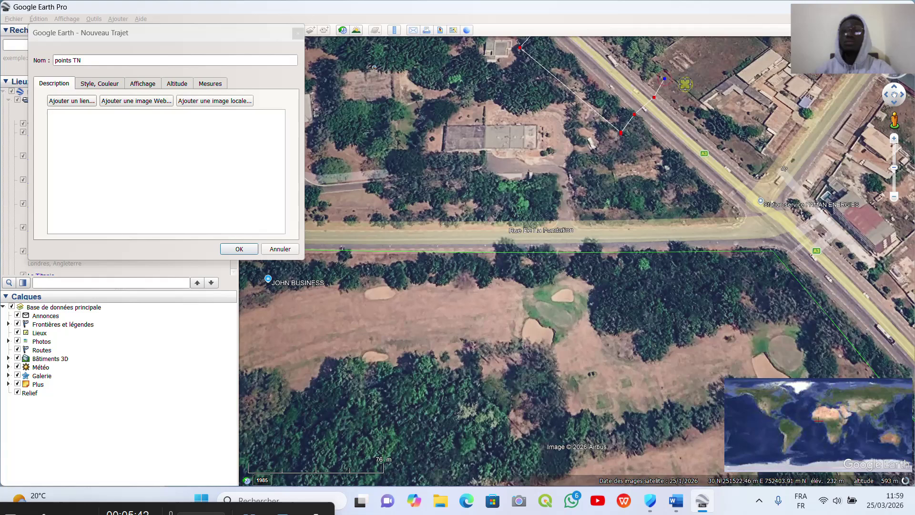
left_click(687, 69)
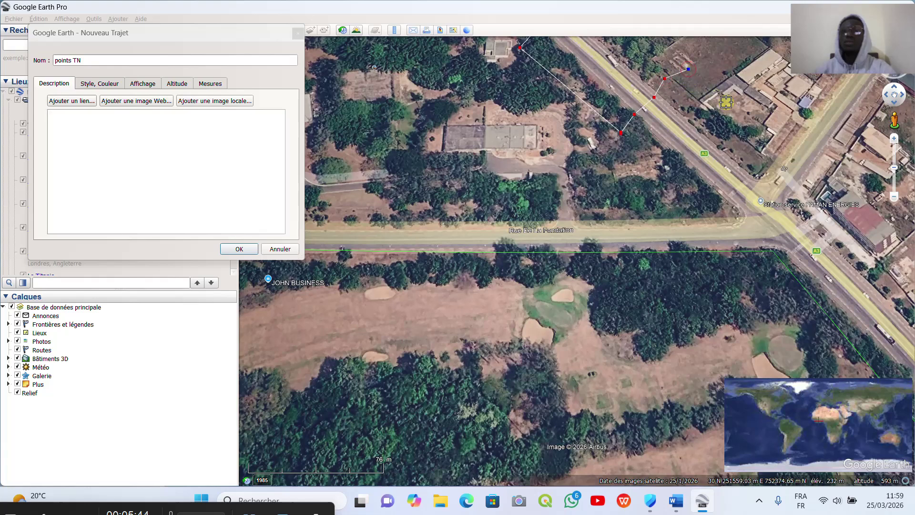
Add a sixteenth row of six points across the A3 road, from the plots before the service station junction down to the woods north of Rue De La Fondation
left_click(746, 120)
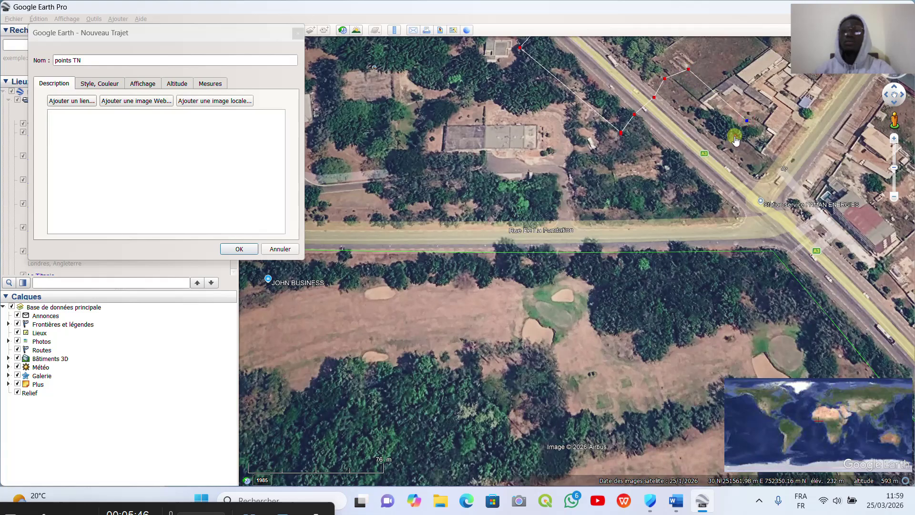
left_click(735, 137)
left_click(708, 171)
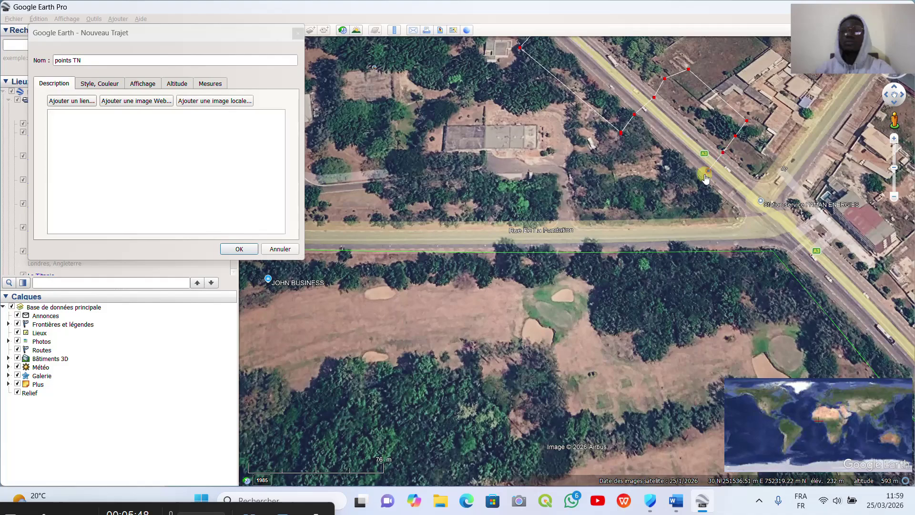
left_click(692, 184)
left_click(675, 198)
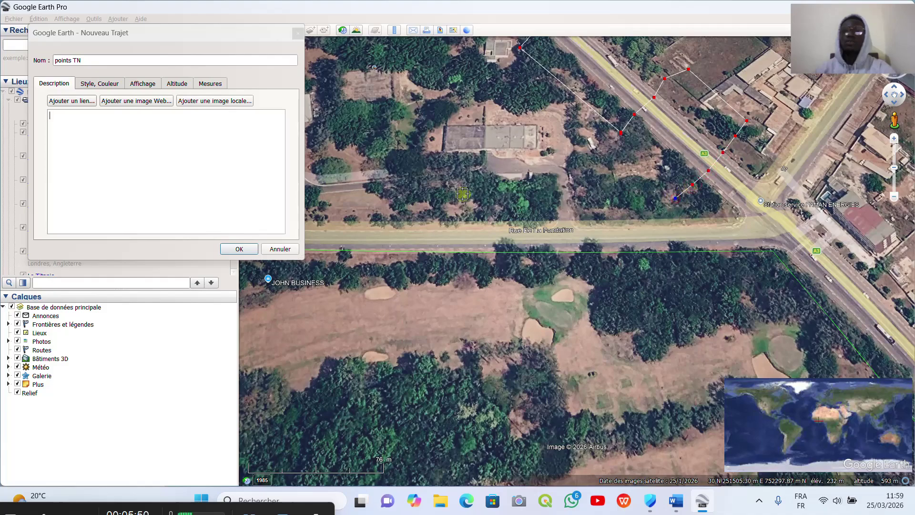
Add a seventeenth row of five points from the woods south of Rue De La Fondation across the A3 road to the building by the service station
scroll(452, 188, "down", 4)
scroll(592, 244, "up", 4)
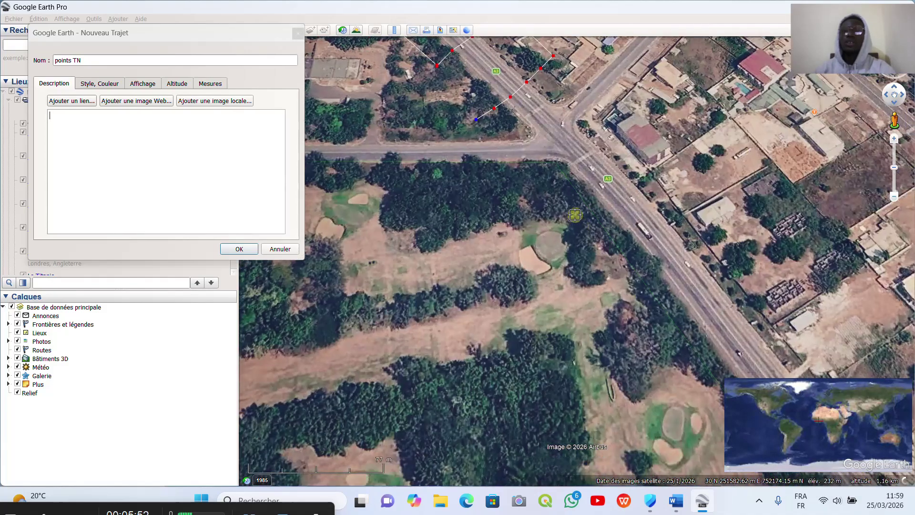
scroll(515, 266, "down", 5)
scroll(568, 287, "up", 5)
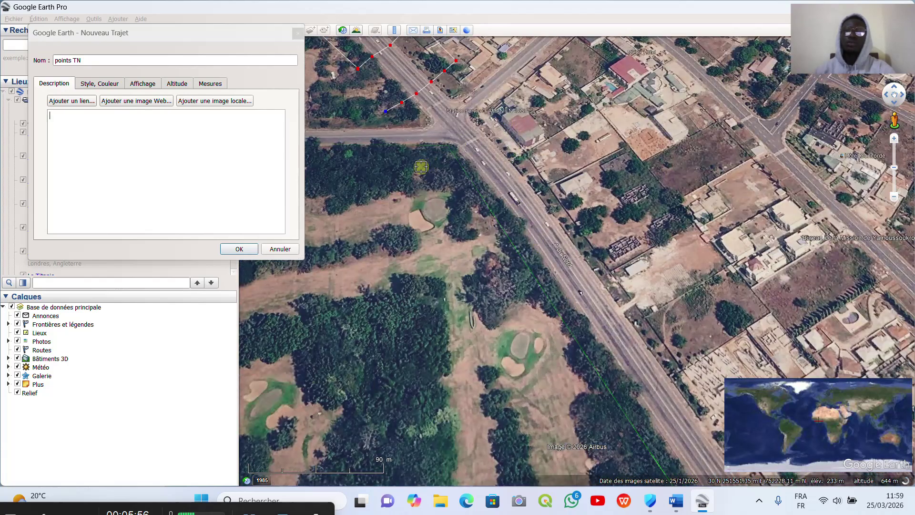
left_click(425, 176)
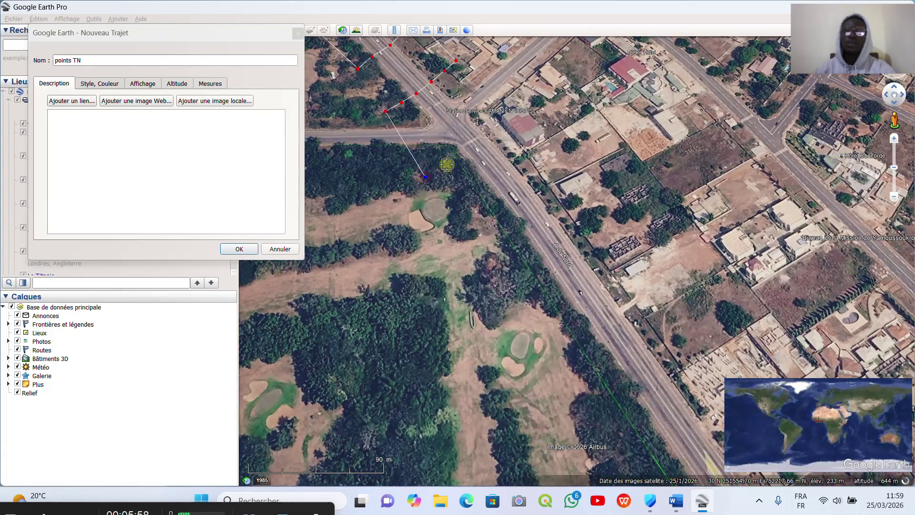
left_click(447, 165)
left_click(474, 156)
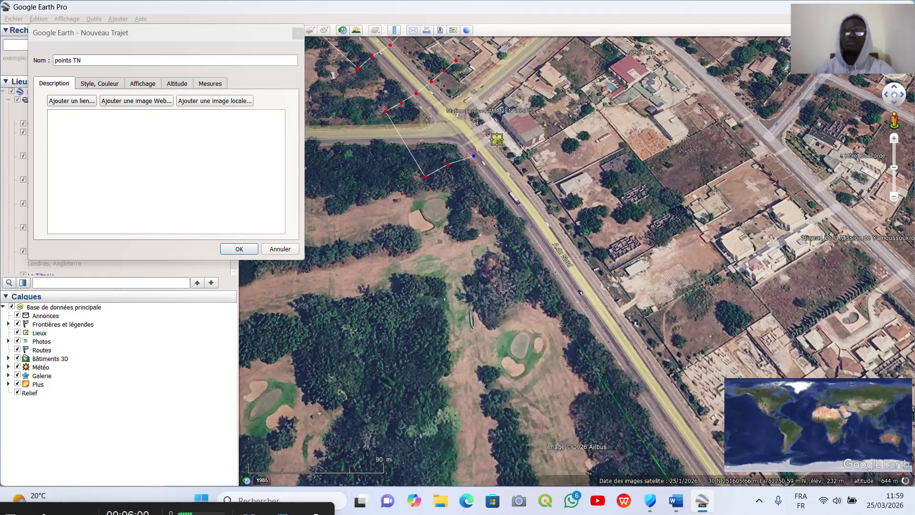
left_click(497, 139)
left_click(515, 128)
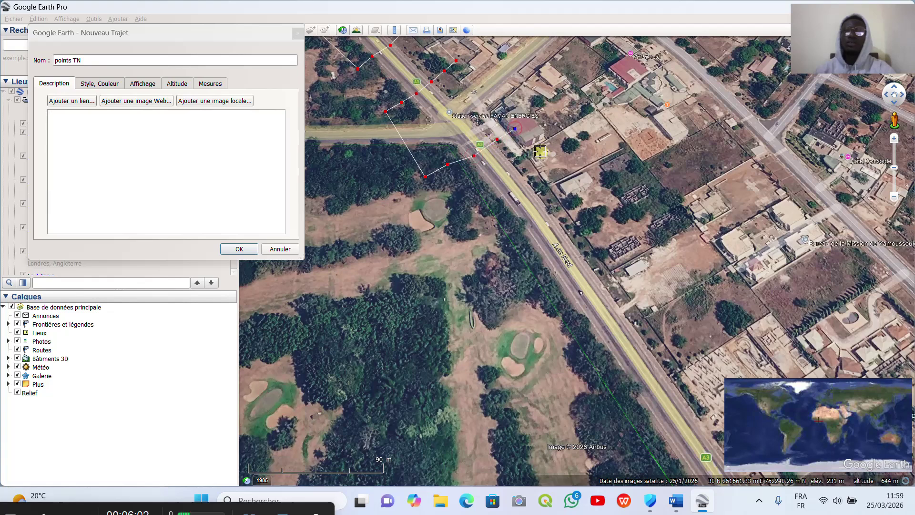
Add an eighteenth row of four points from the small roofed building southeast of the service station across the A3 road into the woods
left_click(563, 188)
left_click(533, 212)
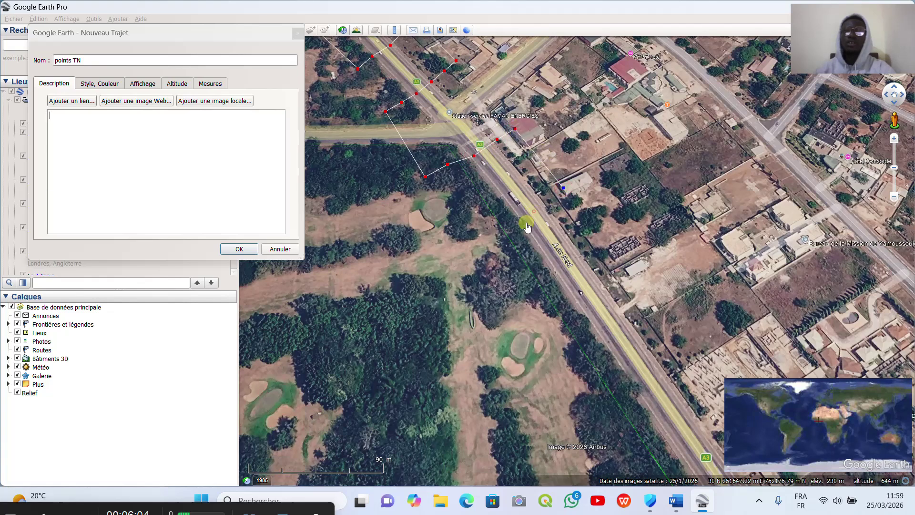
left_click(515, 224)
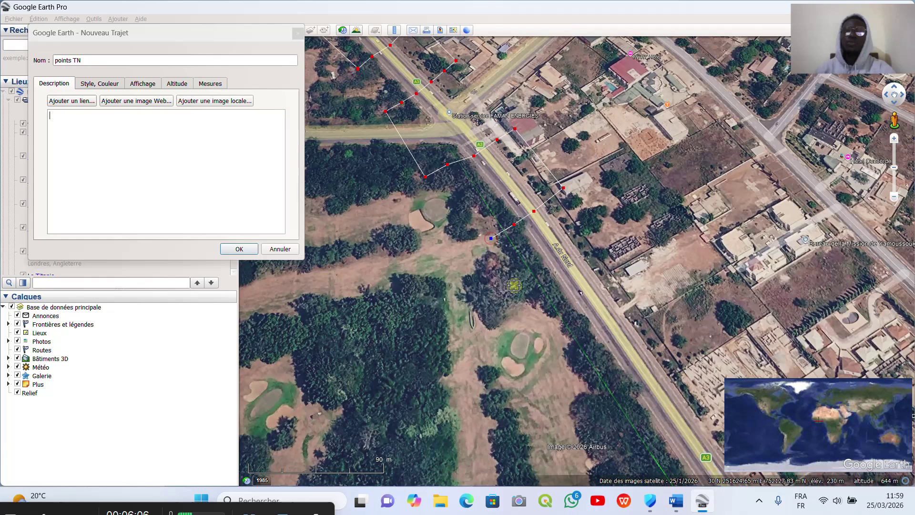
Add a nineteenth row of four points from the edge of the golf course woods across the A3 road to the trees on the opposite roadside
left_click(516, 288)
left_click(538, 279)
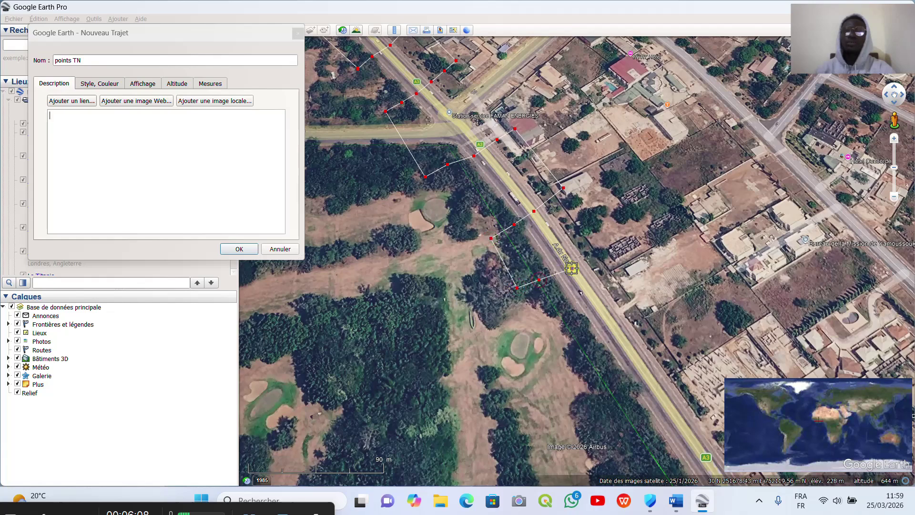
left_click(589, 247)
Add a twentieth row of six points from the bare plot southwest across the A3 road to the golf course clearing
scroll(567, 157, "down", 2)
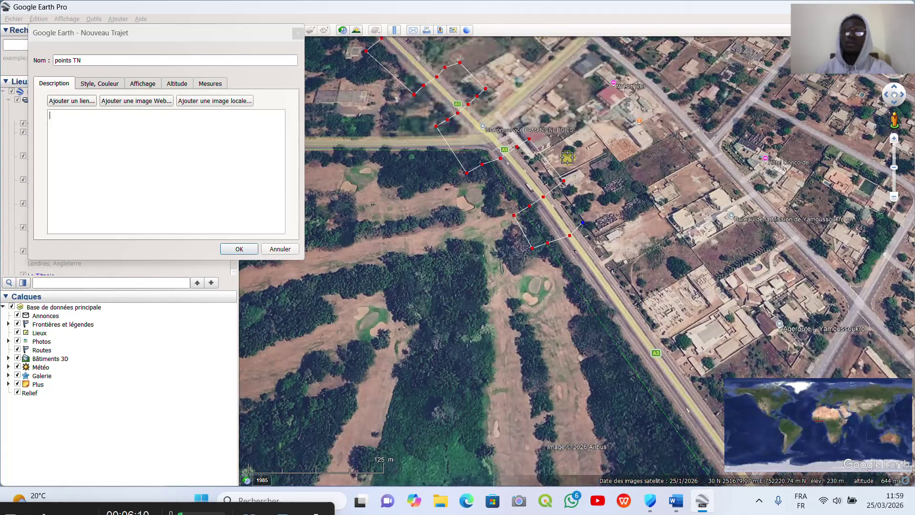
scroll(567, 158, "up", 3)
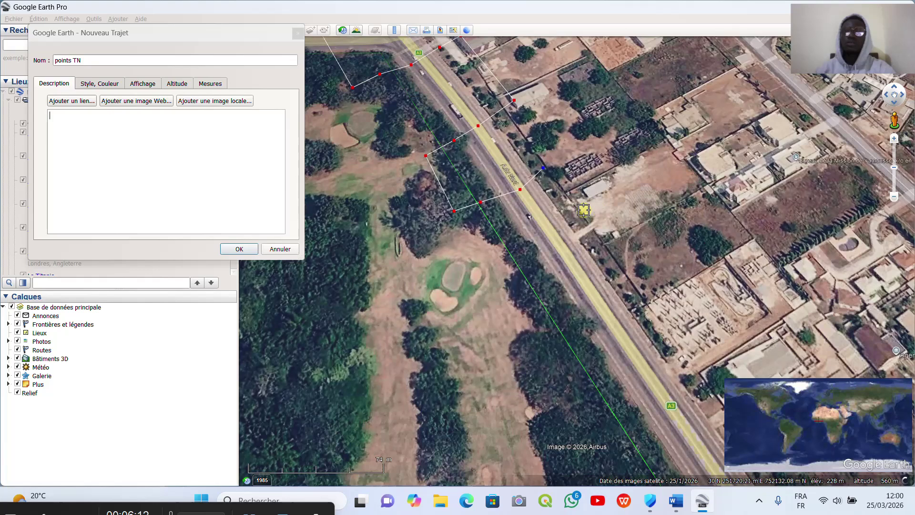
left_click(586, 213)
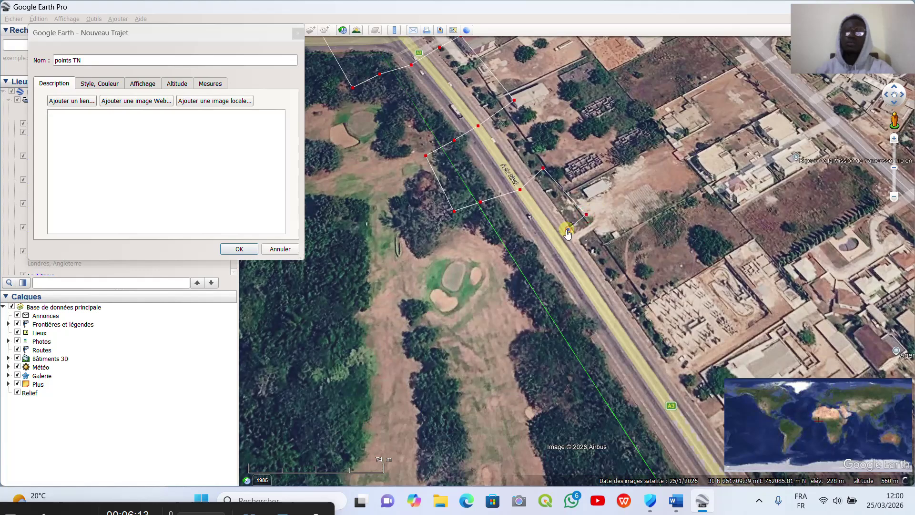
left_click(554, 241)
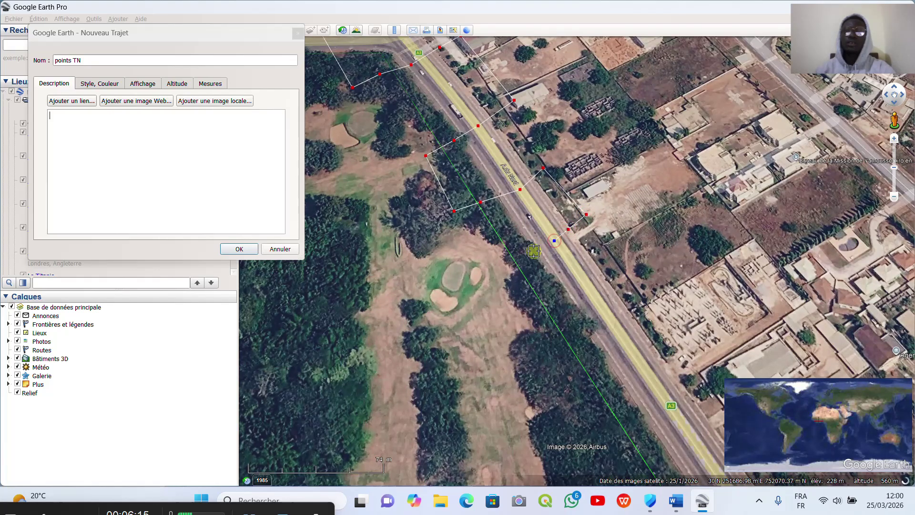
left_click(538, 251)
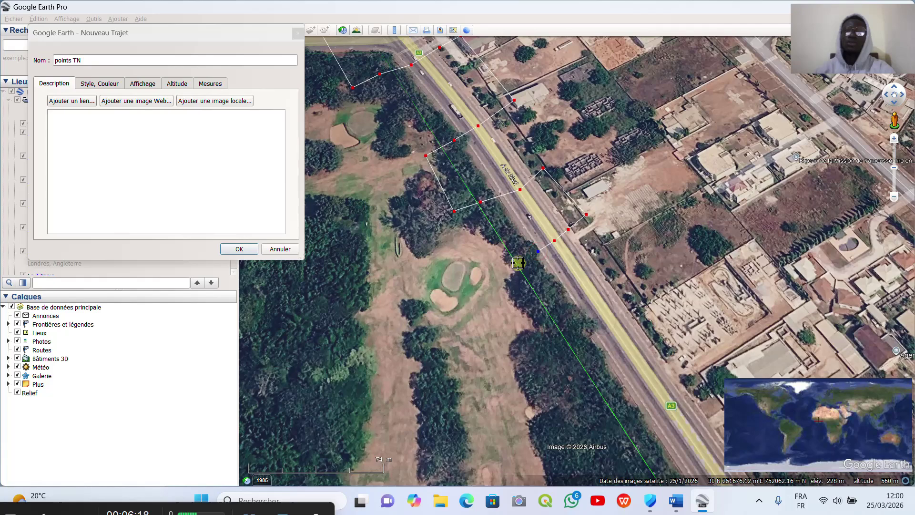
left_click(522, 261)
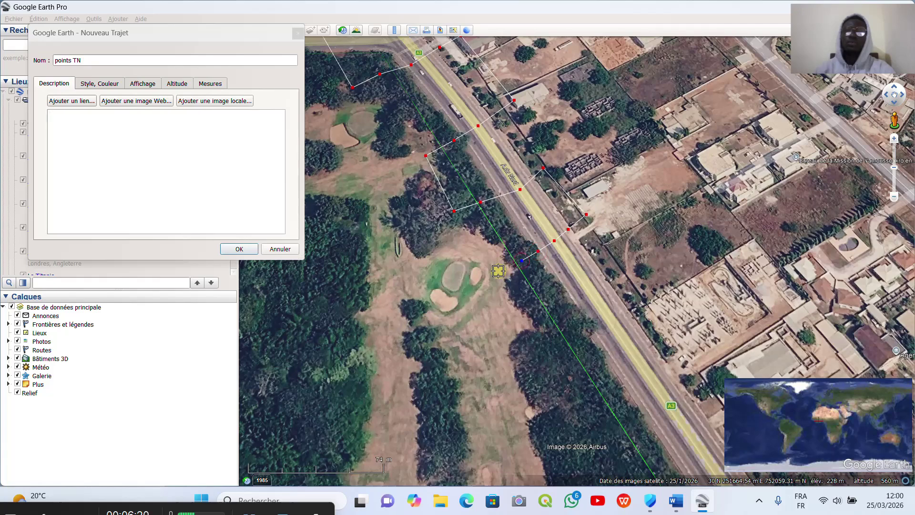
Add a twenty-first row of eight points from the golf course woods across the A3 road to the corner of the walled construction site
scroll(480, 180, "down", 3)
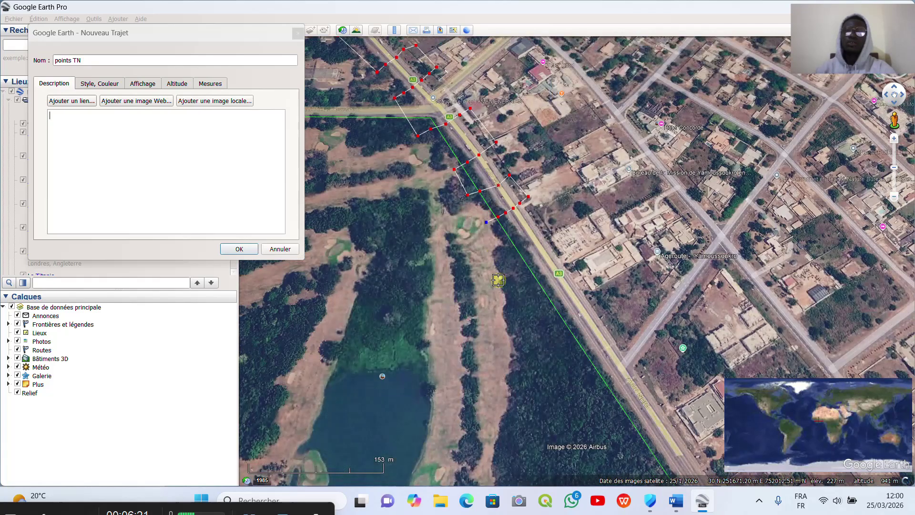
scroll(522, 284, "up", 2)
scroll(522, 284, "up", 2)
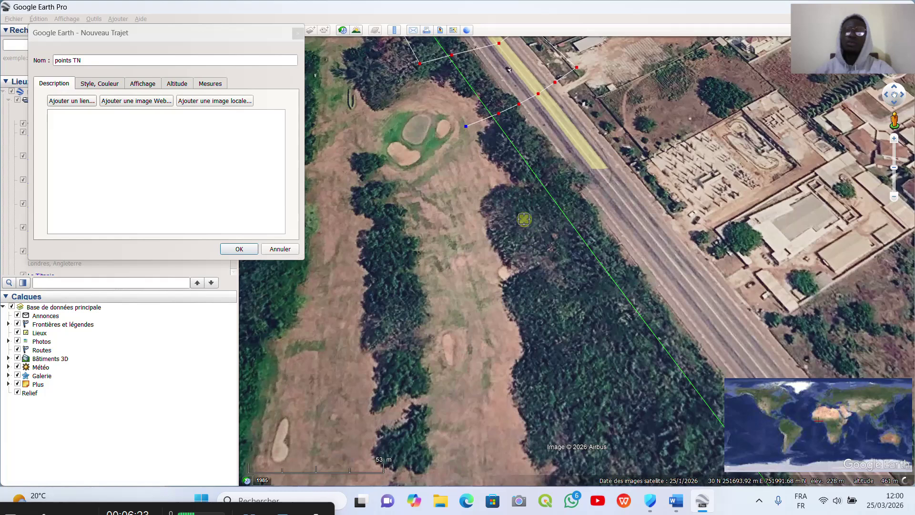
left_click(526, 225)
left_click(554, 218)
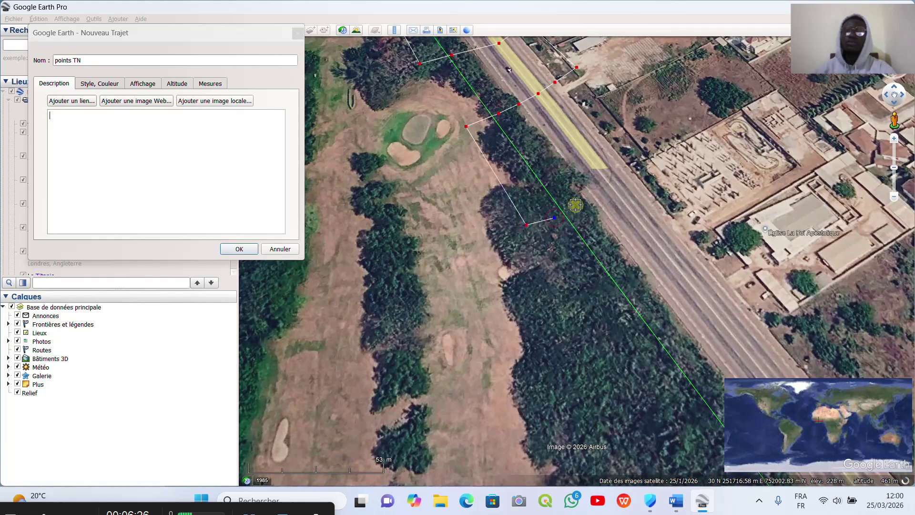
left_click(576, 205)
left_click(593, 197)
left_click(609, 187)
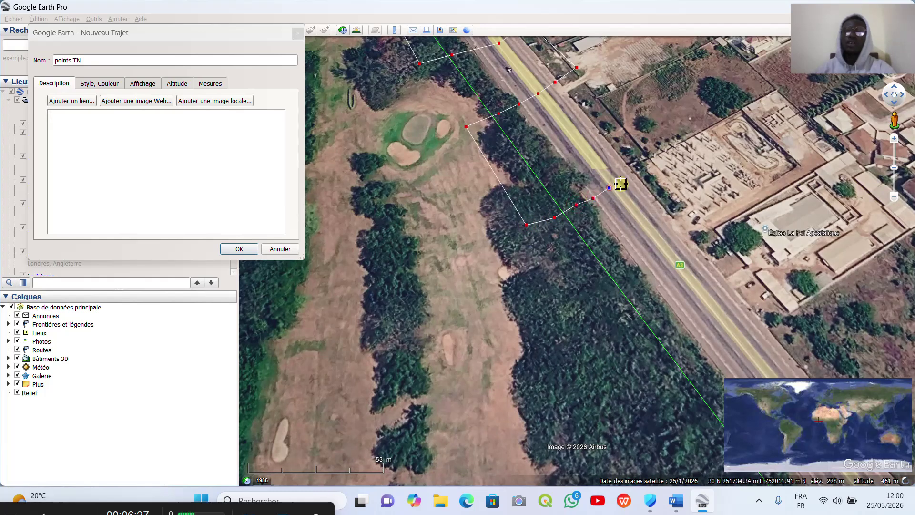
left_click(626, 176)
left_click(642, 161)
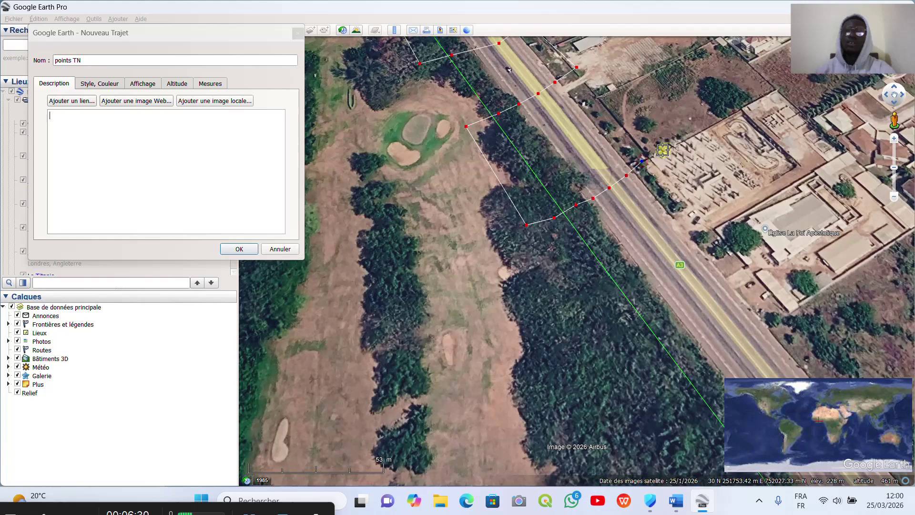
Add a twenty-second row of six points from the trees beside Eglise La Foi Apostolique across the A3 road into the woods
left_click(744, 246)
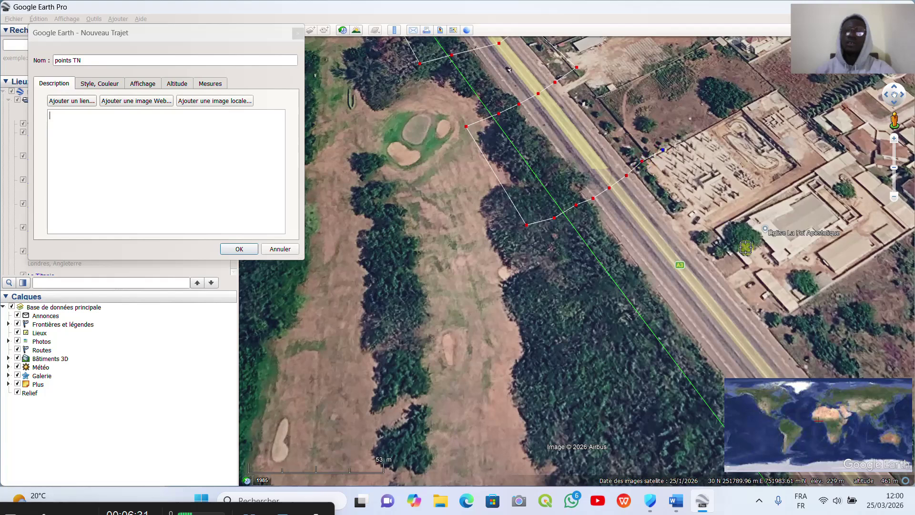
left_click(727, 267)
left_click(703, 283)
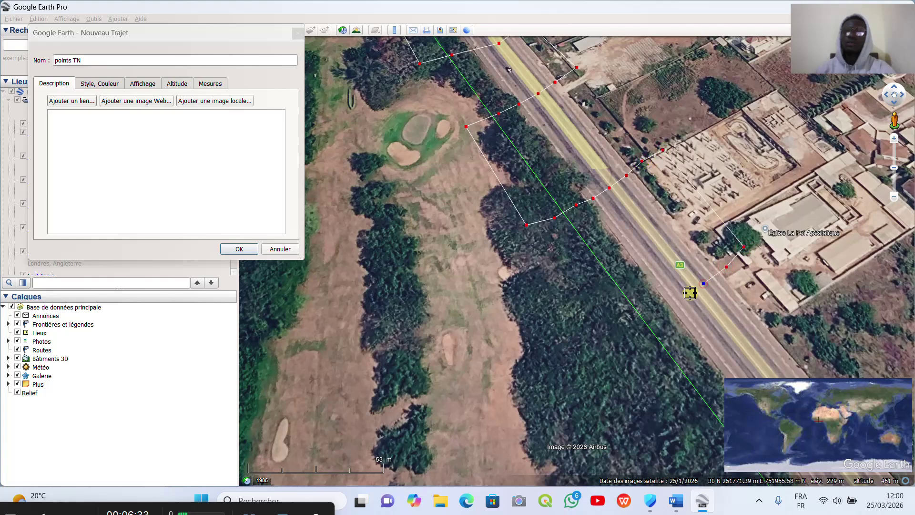
left_click(684, 295)
left_click(658, 312)
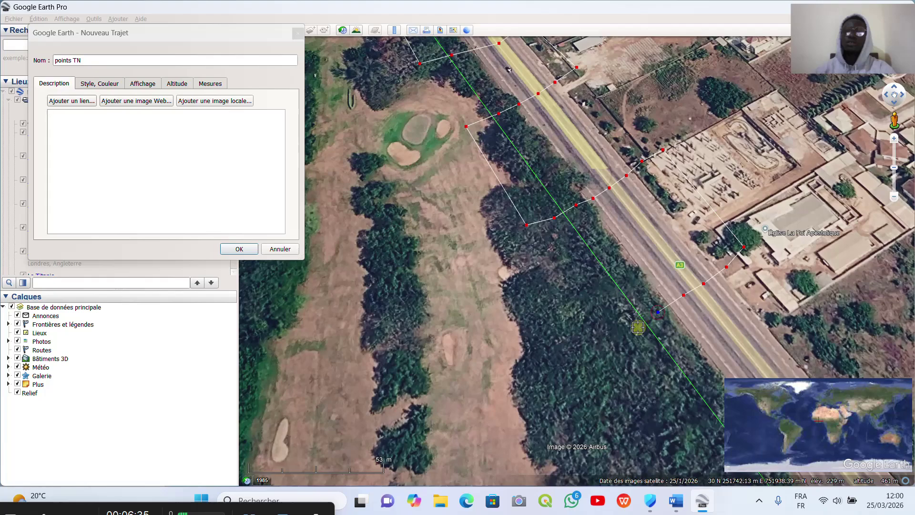
Add a twenty-third row of four points from the woods across the A3 road to the roadside plot just north of the side street junction
scroll(480, 188, "down", 4)
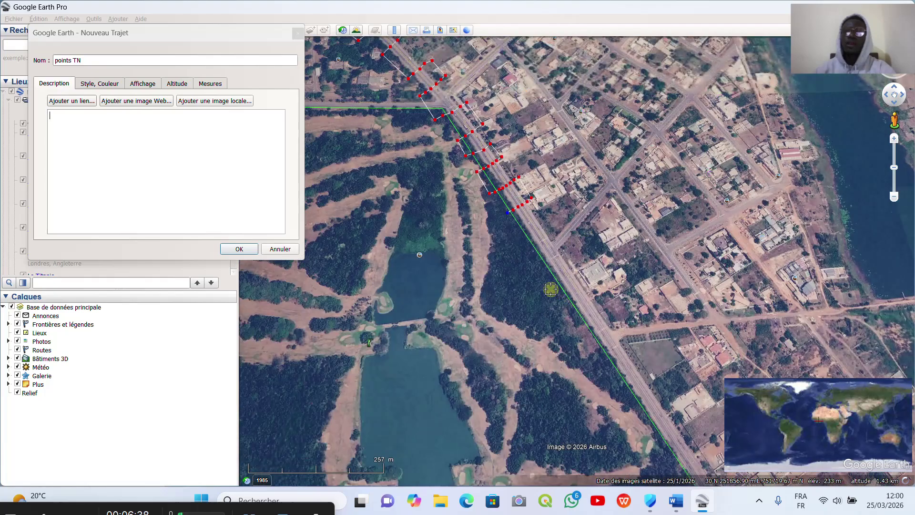
scroll(551, 286, "up", 3)
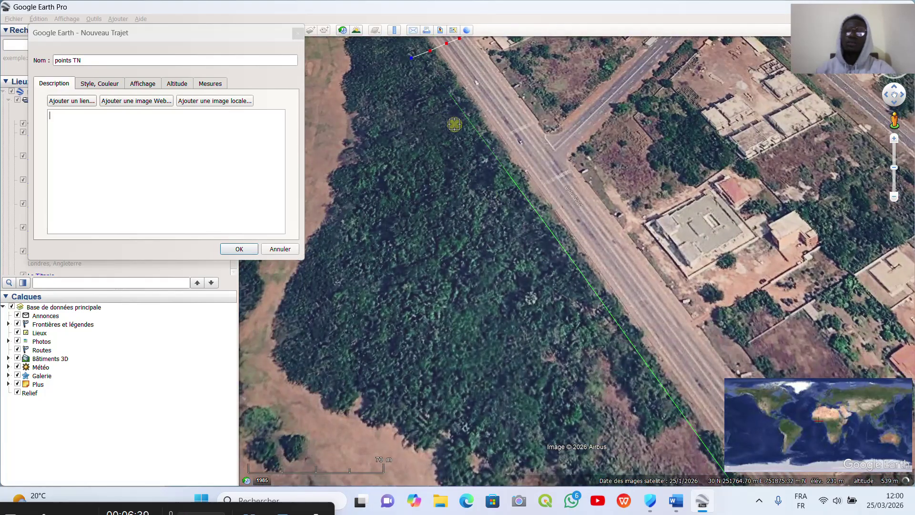
left_click(457, 126)
left_click(489, 115)
left_click(515, 100)
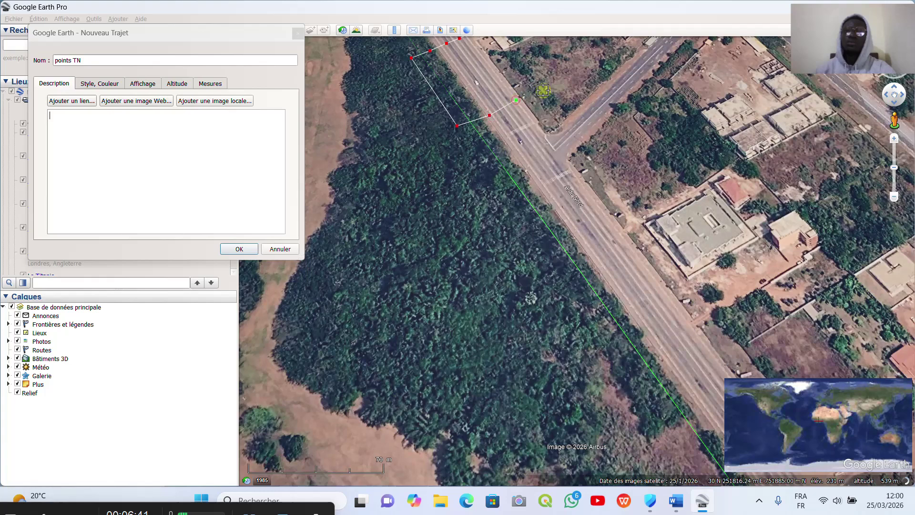
left_click(540, 84)
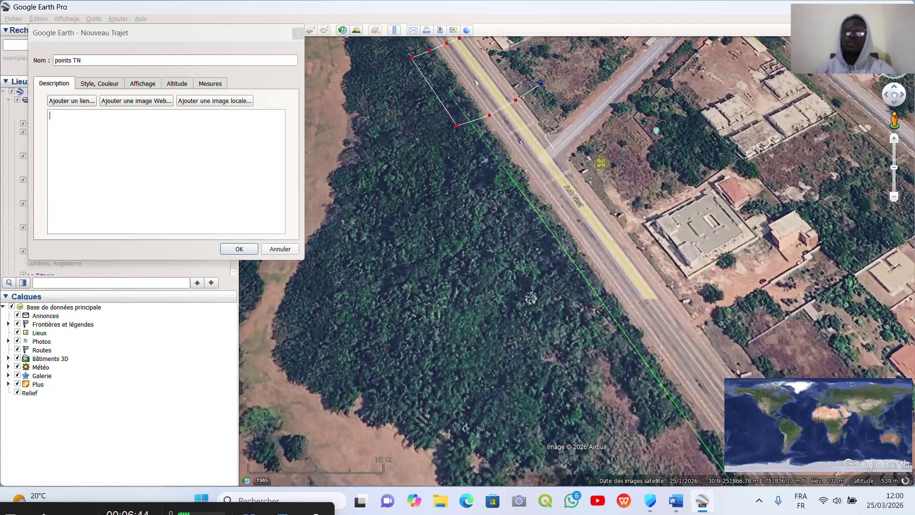
Add a twenty-fourth row of five points from the plot just south of the side street junction across the A3 road into the woods
left_click(602, 163)
left_click(584, 179)
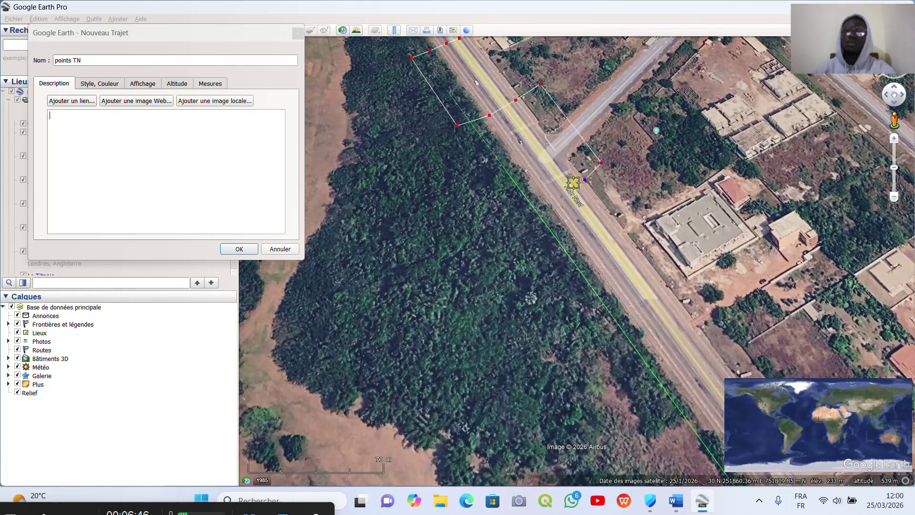
left_click(576, 191)
left_click(545, 210)
Add a twenty-fifth row of four points from the golf course woods across the A3 road to the houses north of the next junction
scroll(478, 190, "down", 6)
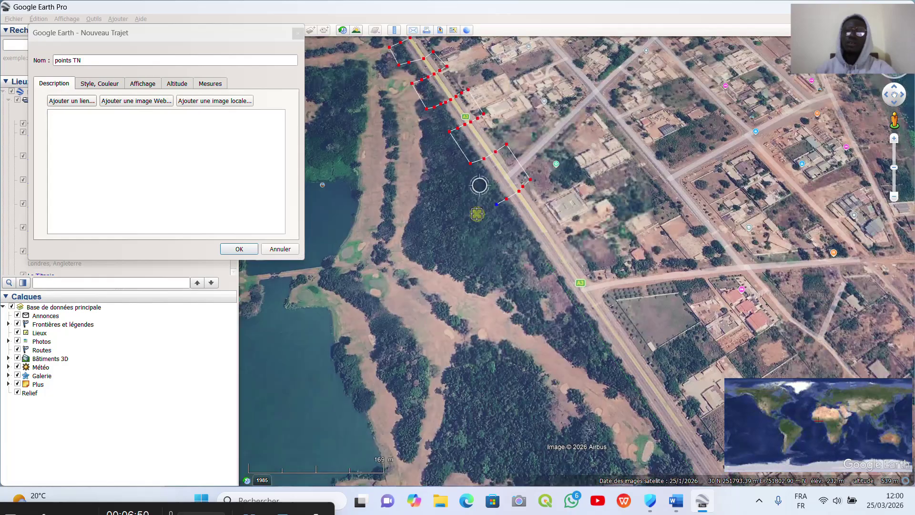
left_click(512, 220)
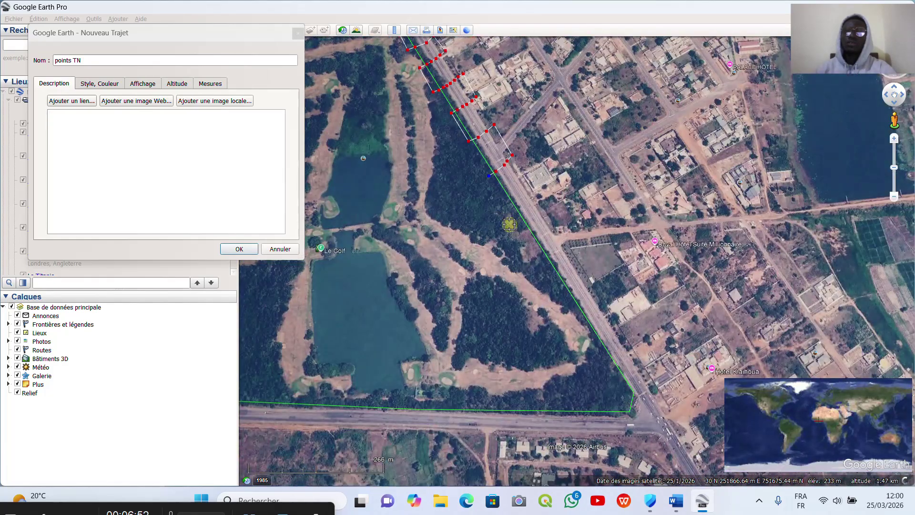
left_click(521, 210)
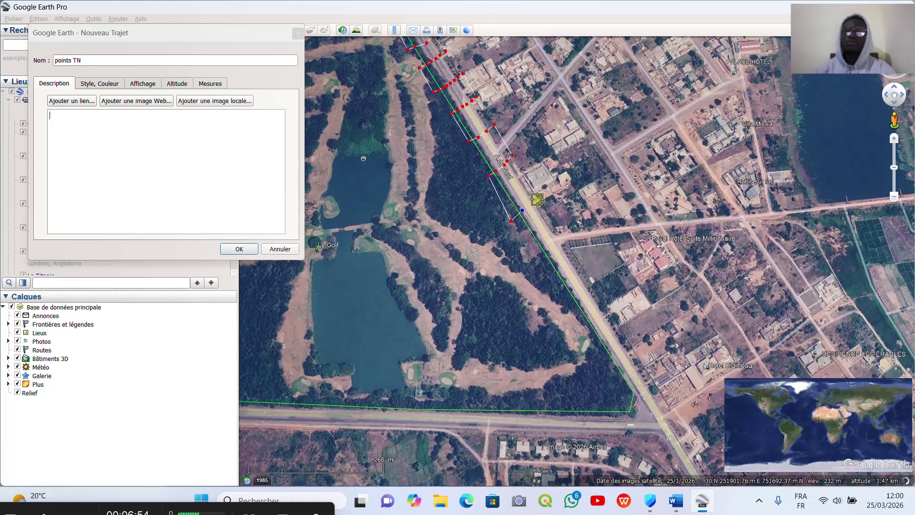
left_click(537, 199)
left_click(549, 196)
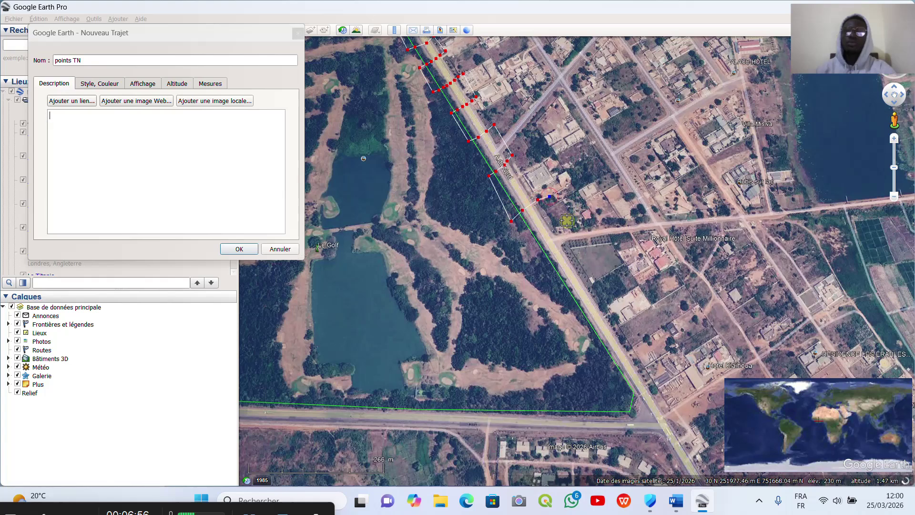
Add a twenty-sixth row of four points across the A3 road, from the side road toward Royal Hôtel Suite Millionnaire down to the woods
left_click(569, 228)
left_click(555, 239)
left_click(545, 247)
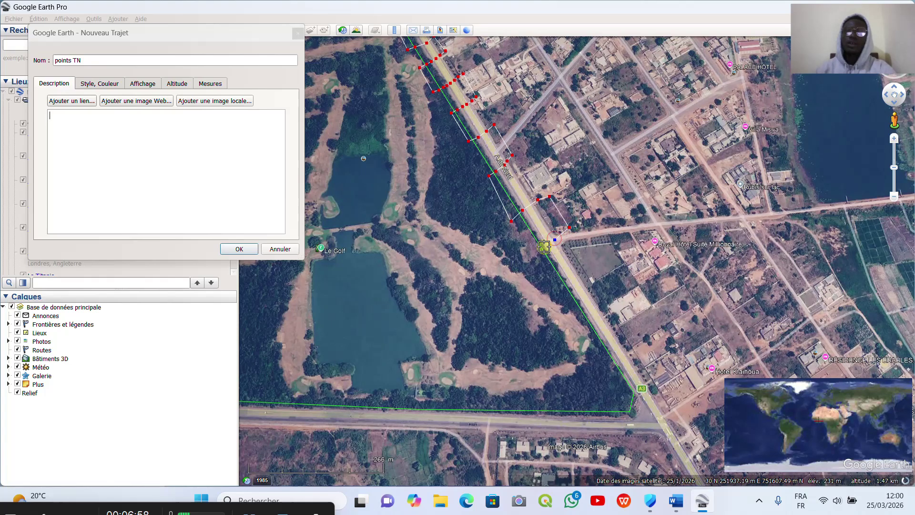
left_click(531, 257)
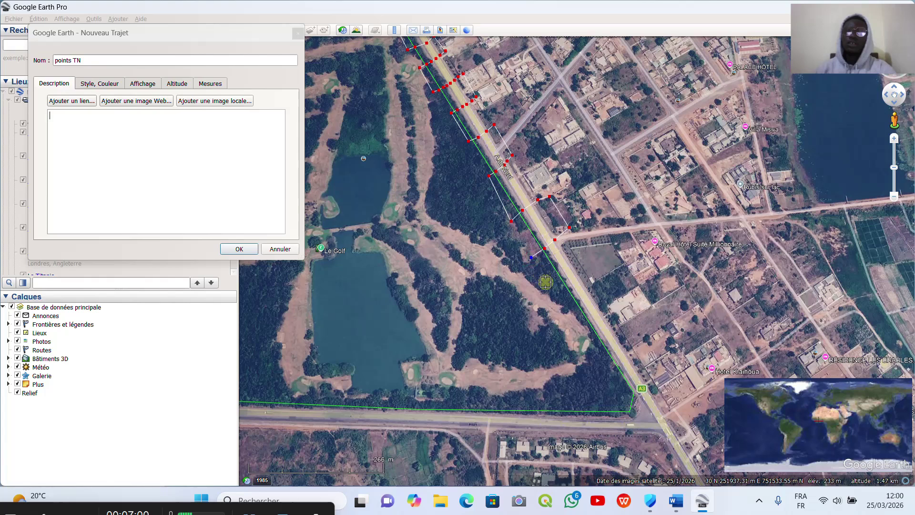
Add a twenty-seventh row of five points from the woods across the A3 road into the walled field south of the side road
left_click(558, 298)
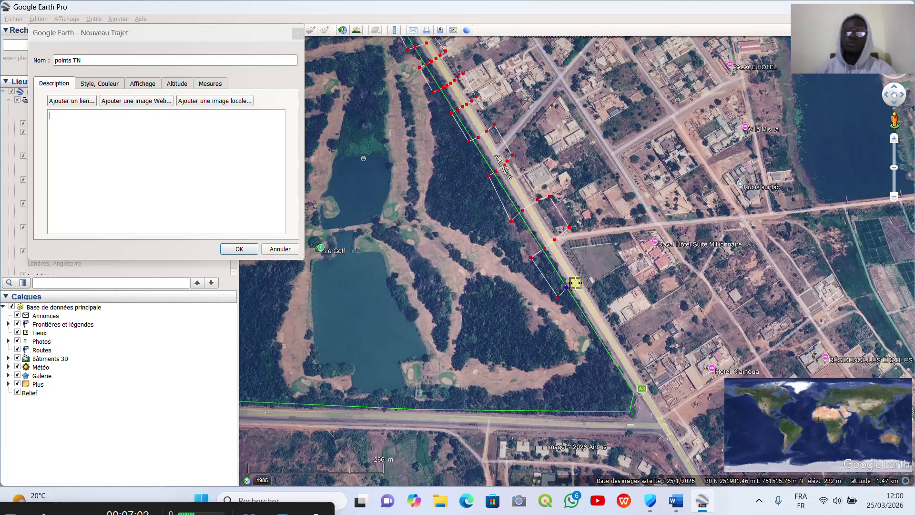
left_click(591, 272)
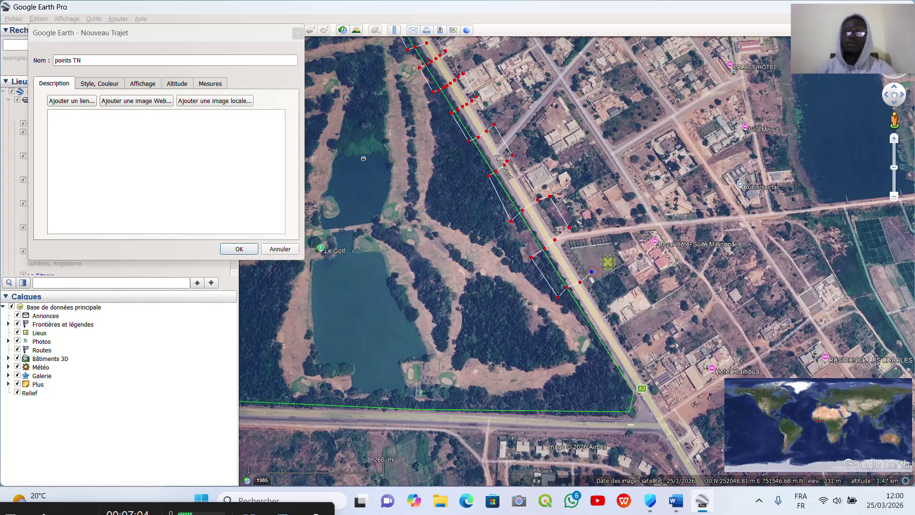
left_click(601, 262)
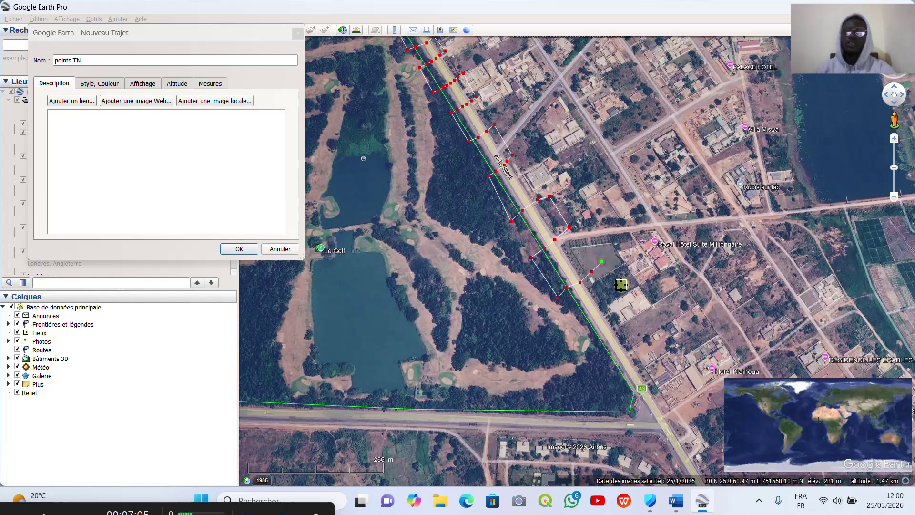
Add a twenty-eighth row of six points from the houses to the golf course, and a twenty-ninth of five from the woods' corner toward Hotel Klaihoua
left_click(636, 310)
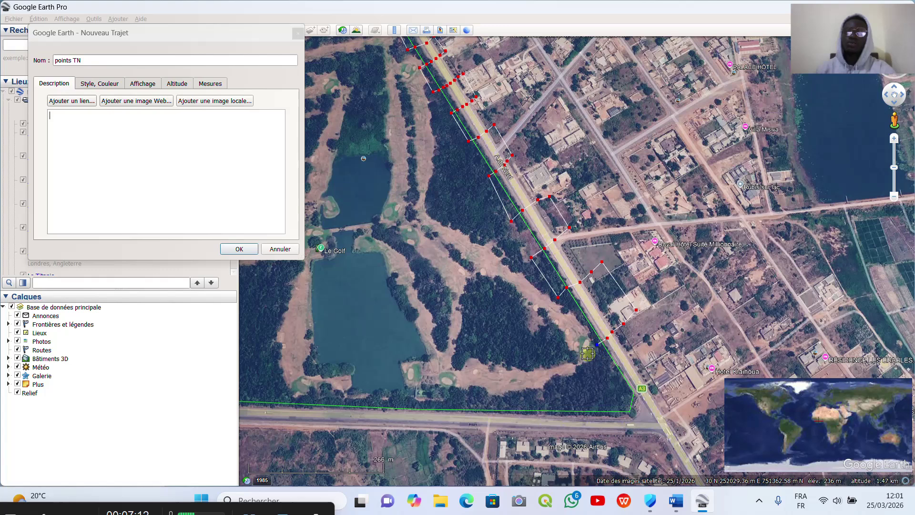
left_click(602, 384)
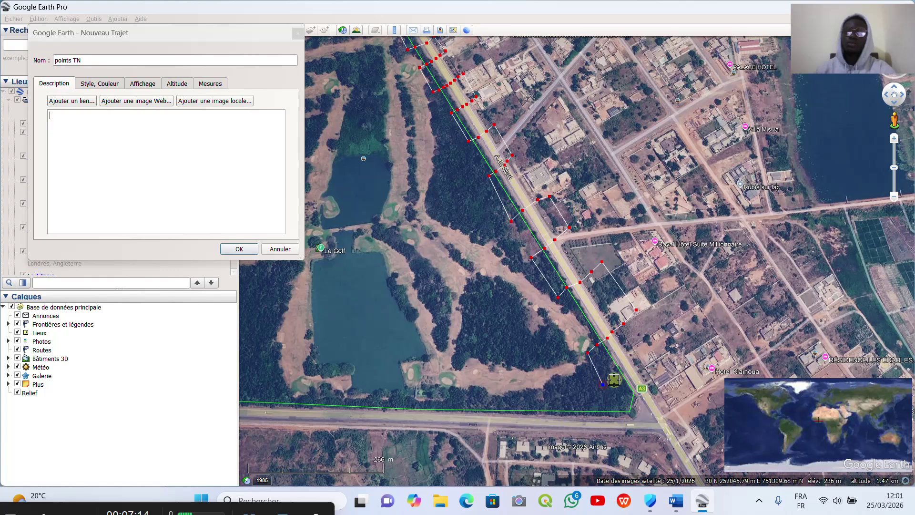
left_click(616, 378)
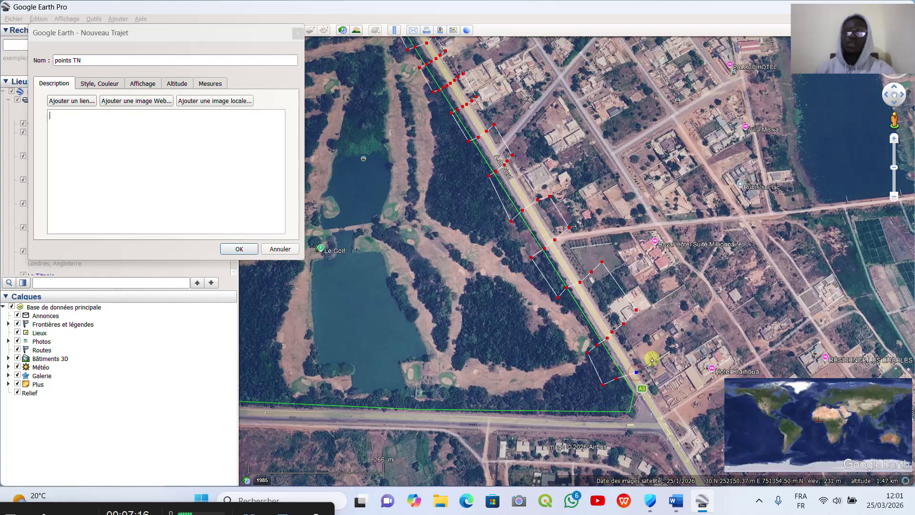
scroll(515, 161, "down", 3)
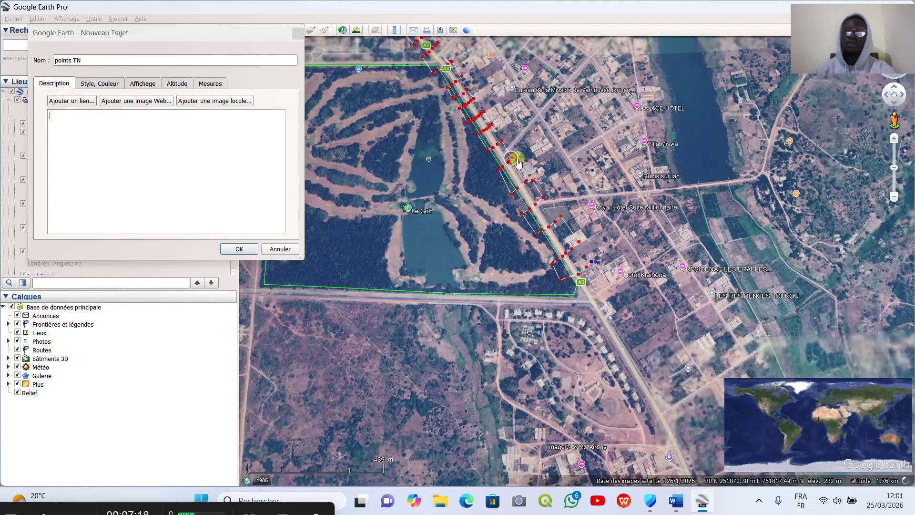
Add a thirtieth row of six points from the open ground east of the road junction across the A3 to the trees southwest of it
scroll(581, 251, "up", 4)
scroll(491, 139, "down", 4)
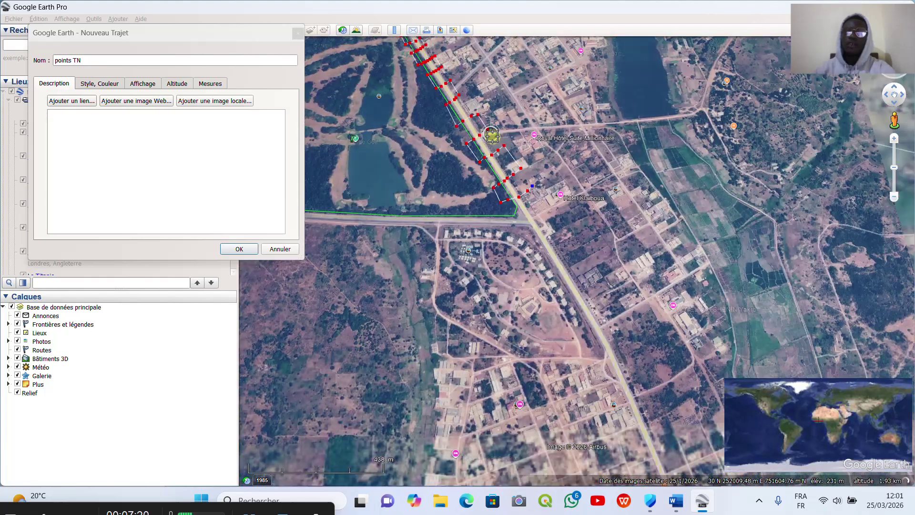
scroll(523, 194, "up", 4)
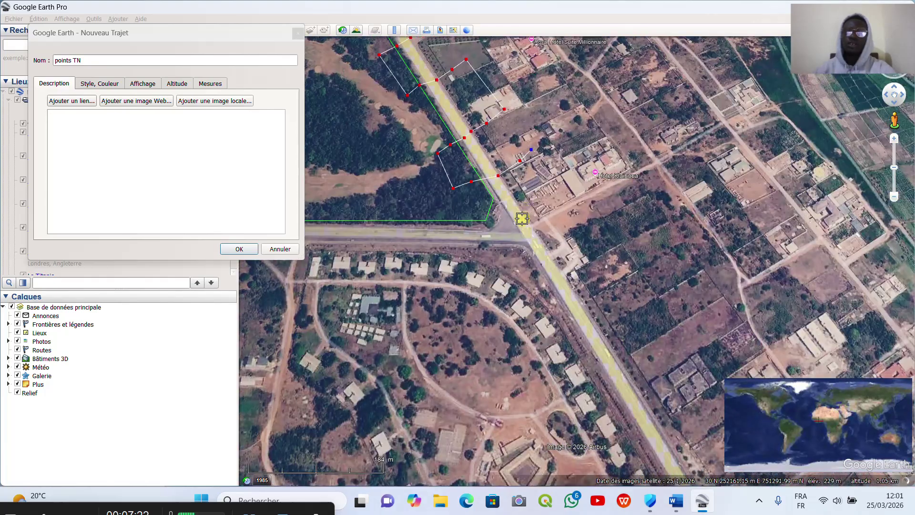
left_click(574, 209)
left_click(561, 221)
left_click(546, 228)
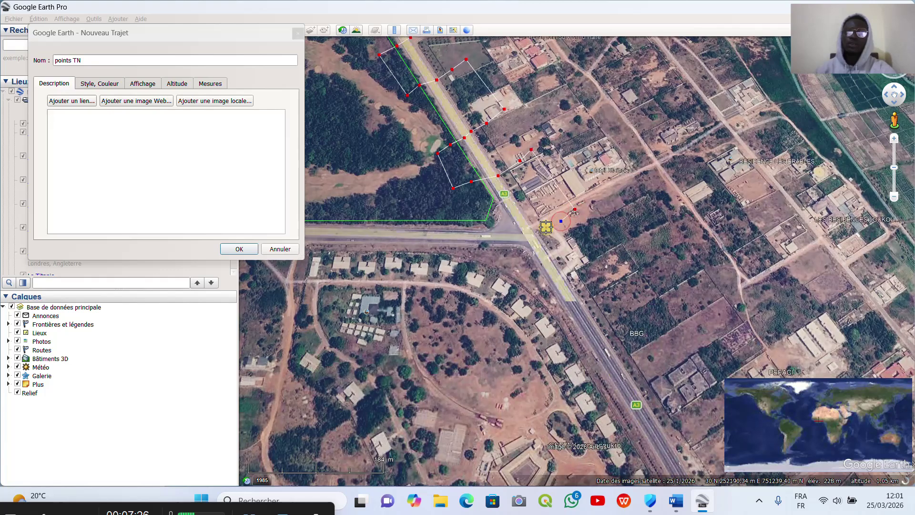
left_click(529, 233)
left_click(508, 244)
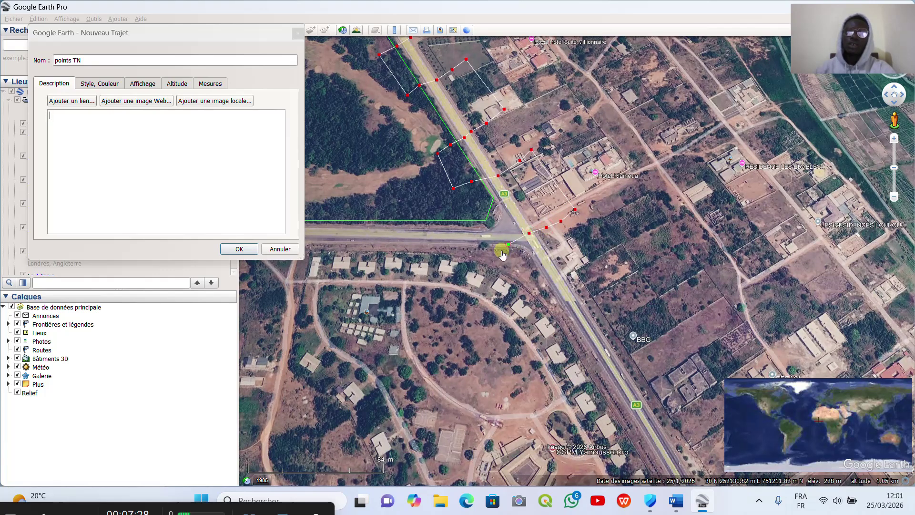
left_click(490, 251)
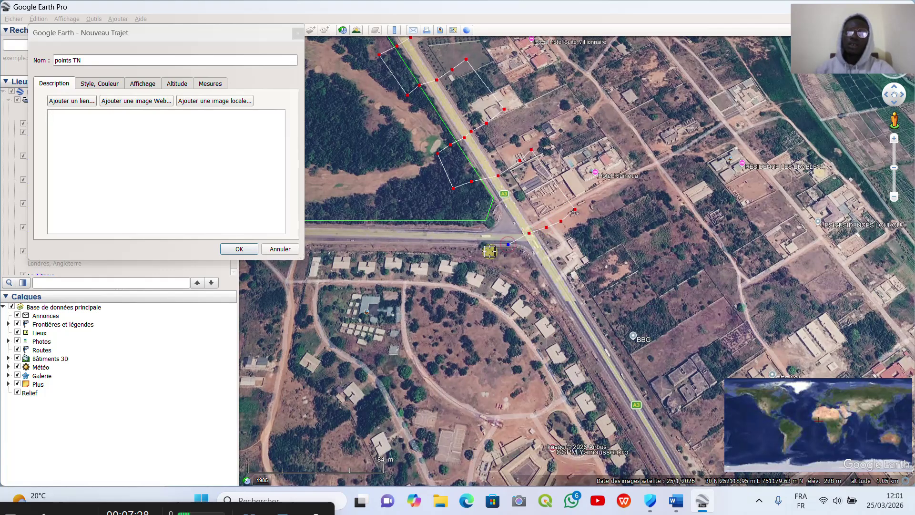
Add a thirty-first row of six points from the houses south of the junction across the A3 road to the bare plot east of it
left_click(518, 303)
left_click(541, 297)
left_click(558, 294)
left_click(577, 279)
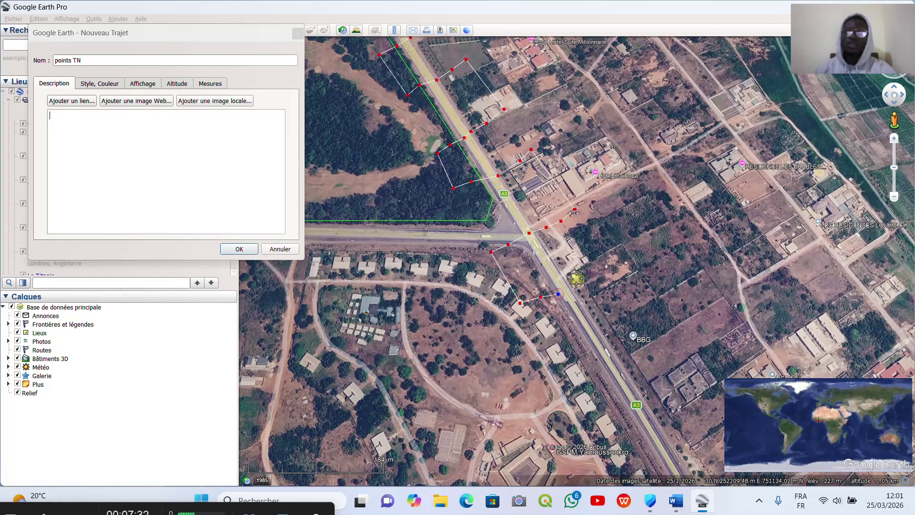
left_click(595, 273)
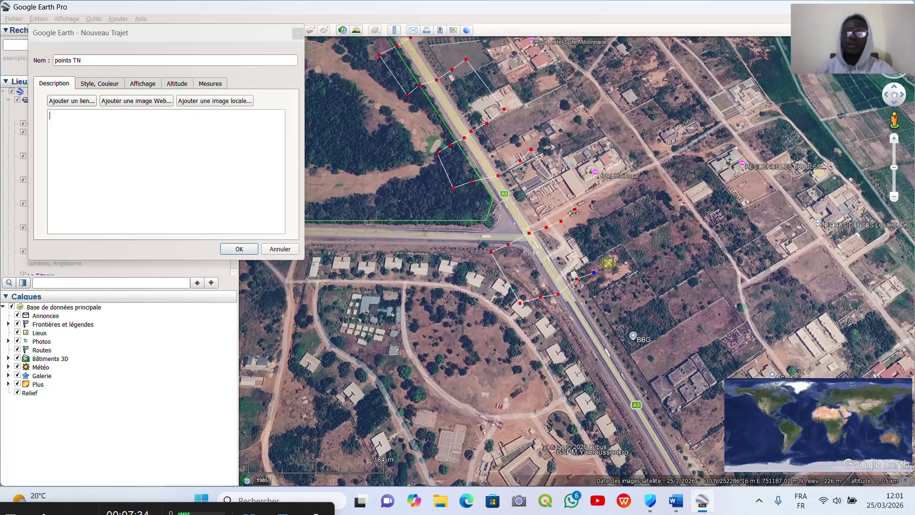
Add a thirty-second row of five points from the field beside the eastern buildings across the A3 road to behind the western row of houses
scroll(513, 168, "down", 5)
scroll(525, 191, "up", 3)
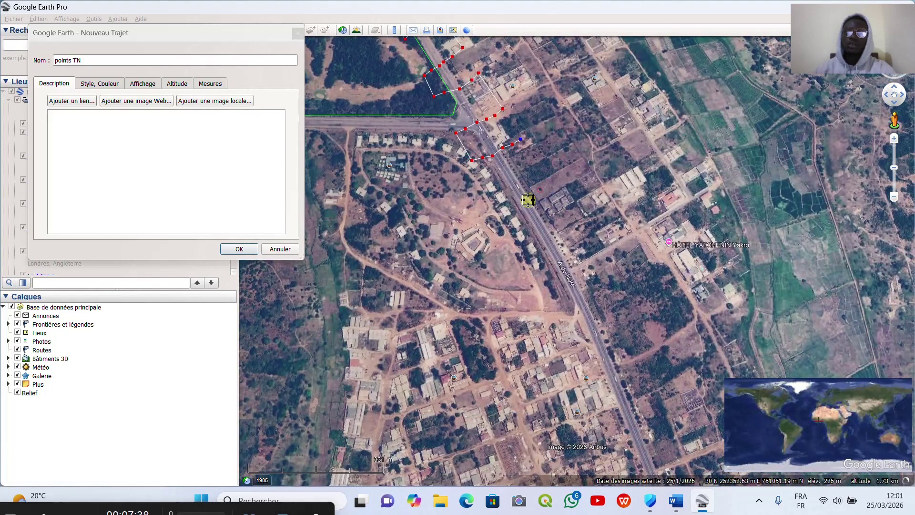
left_click(548, 180)
left_click(534, 191)
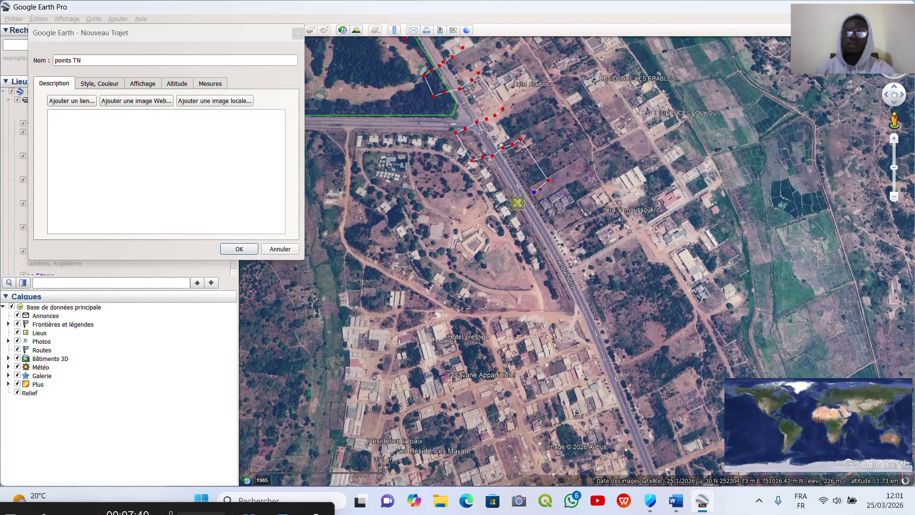
left_click(526, 198)
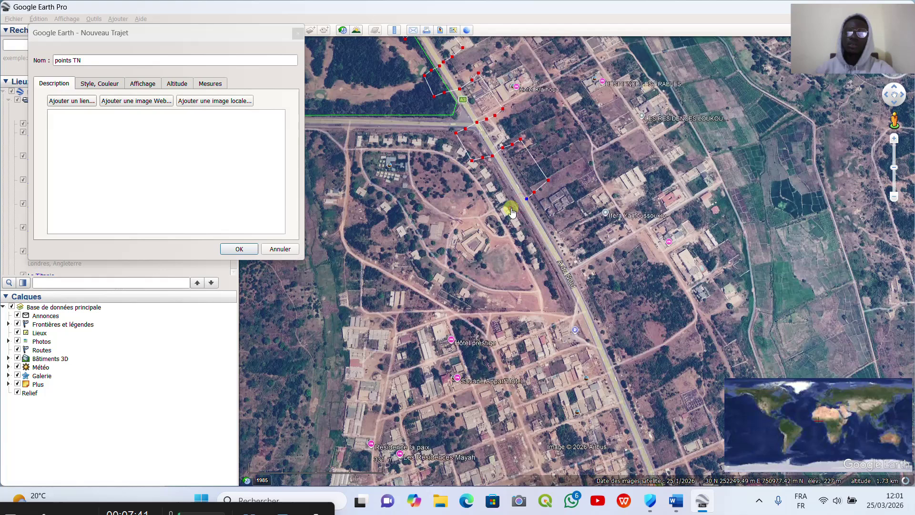
left_click(512, 208)
left_click(500, 218)
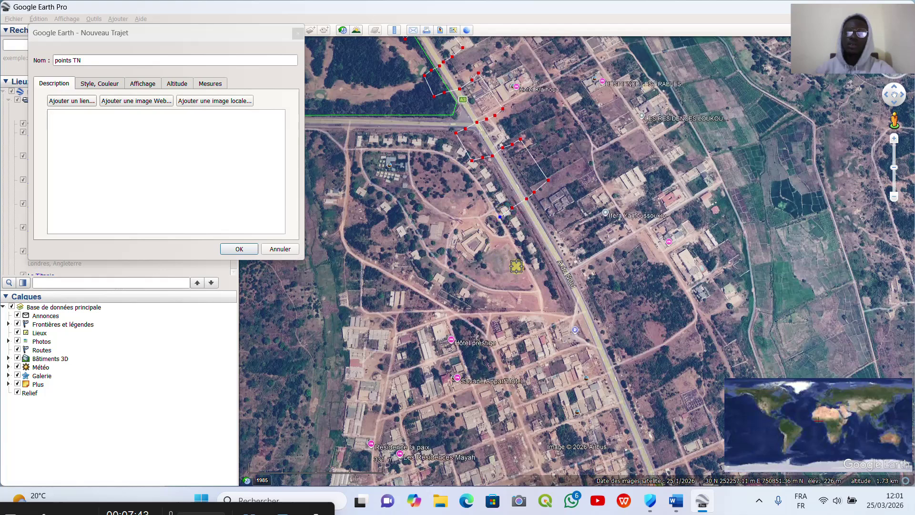
Add a thirty-third row of five points from the bare ground west of the A3 road to the land just north of the eastern side road
left_click(516, 267)
left_click(532, 260)
left_click(548, 251)
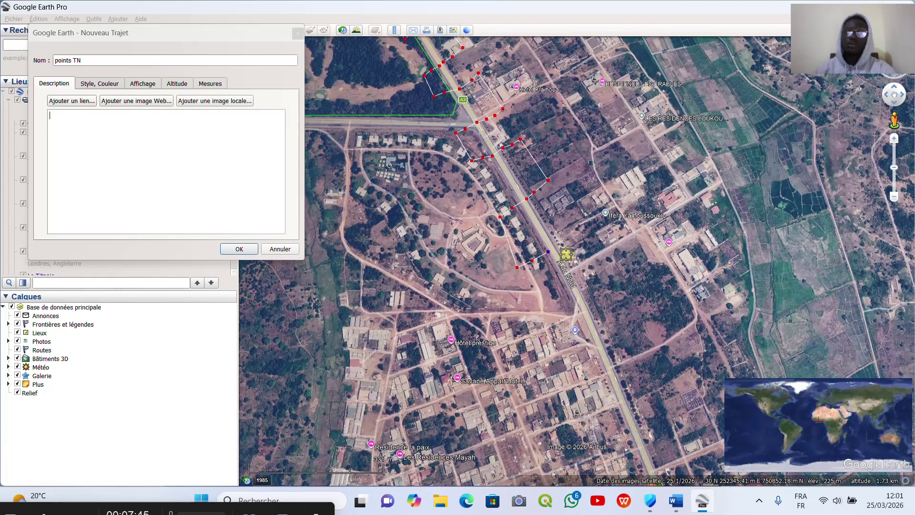
left_click(560, 245)
left_click(574, 237)
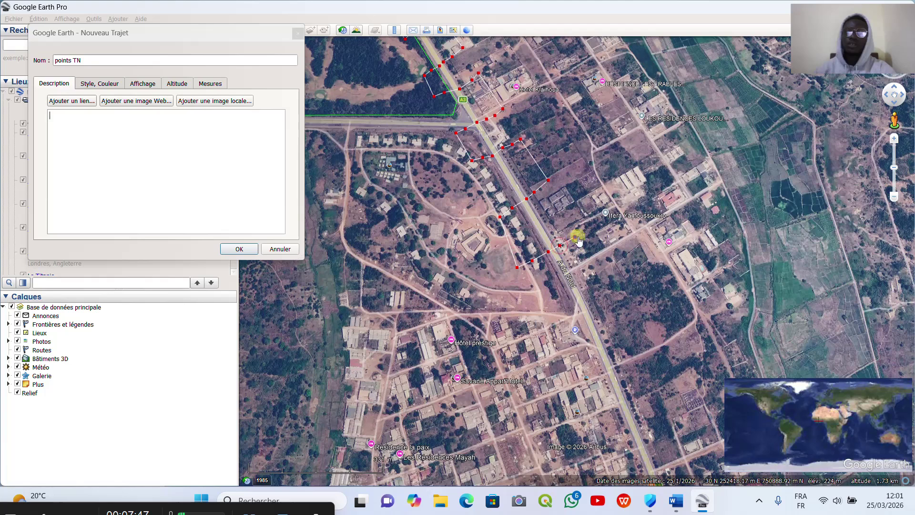
Add a thirty-fourth row of five points from the eastern side road to the dirt ground, and a thirty-fifth of four from the houses to the woods
left_click(597, 269)
left_click(584, 281)
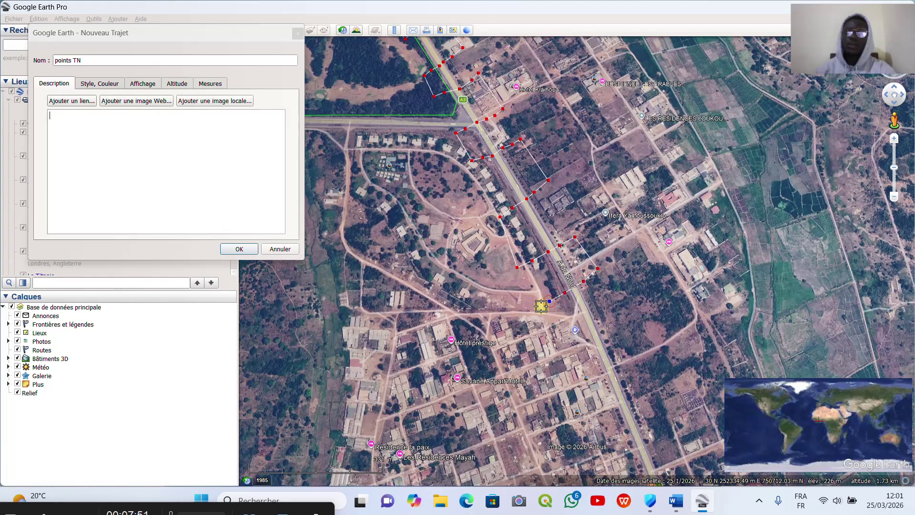
left_click(555, 340)
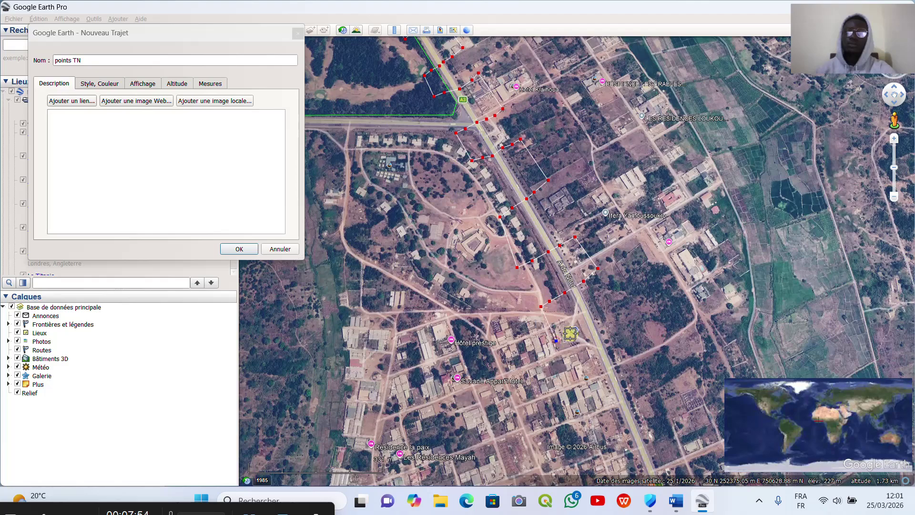
left_click(579, 331)
left_click(599, 318)
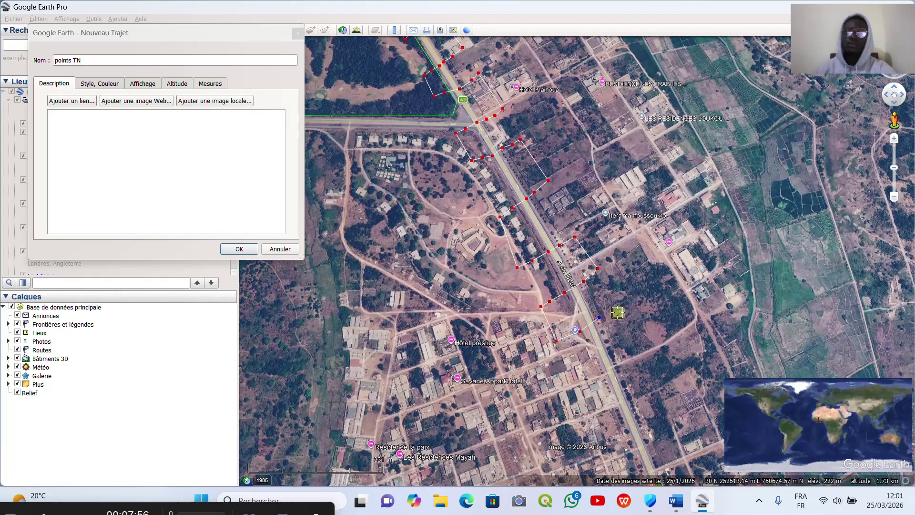
left_click(615, 306)
Examine how far the point rows extend along the A3 road and how much of the road remains to the southeast
scroll(587, 242, "down", 3)
scroll(619, 289, "up", 5)
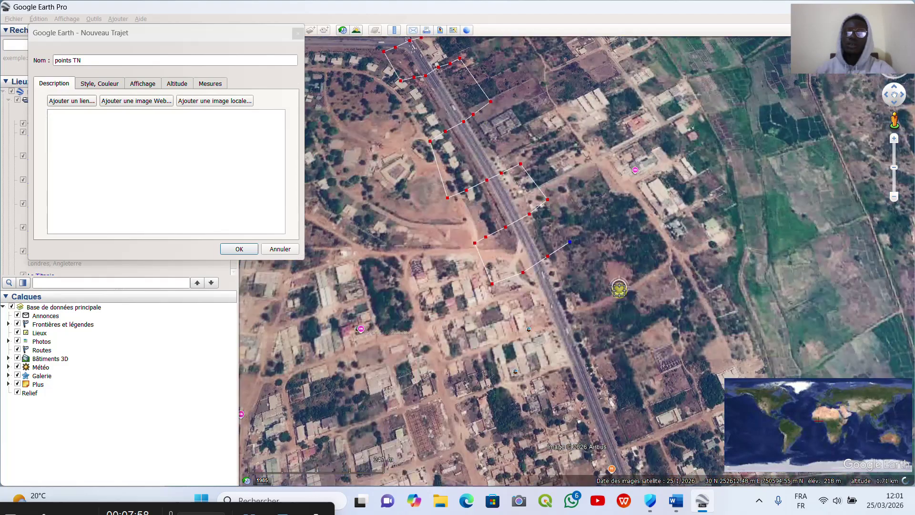
scroll(599, 191, "down", 10)
scroll(589, 217, "down", 3)
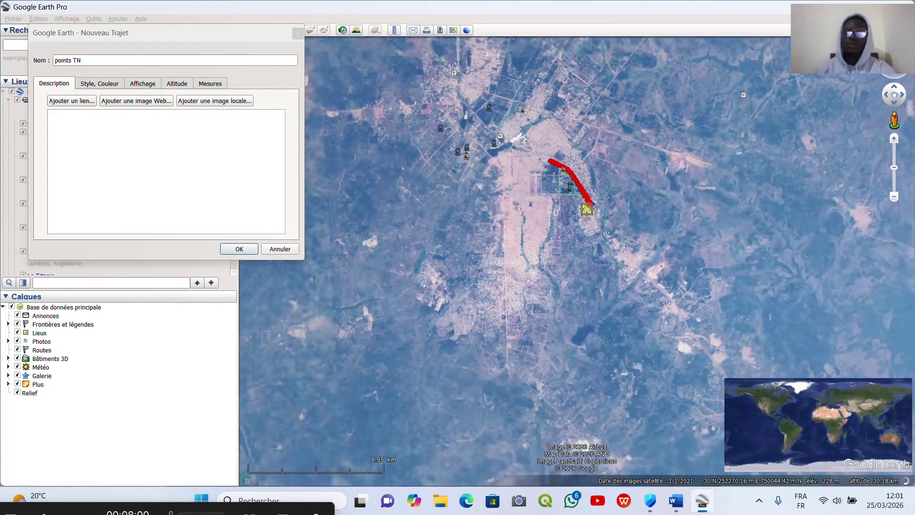
scroll(588, 204, "up", 7)
scroll(612, 307, "down", 4)
scroll(606, 279, "down", 2)
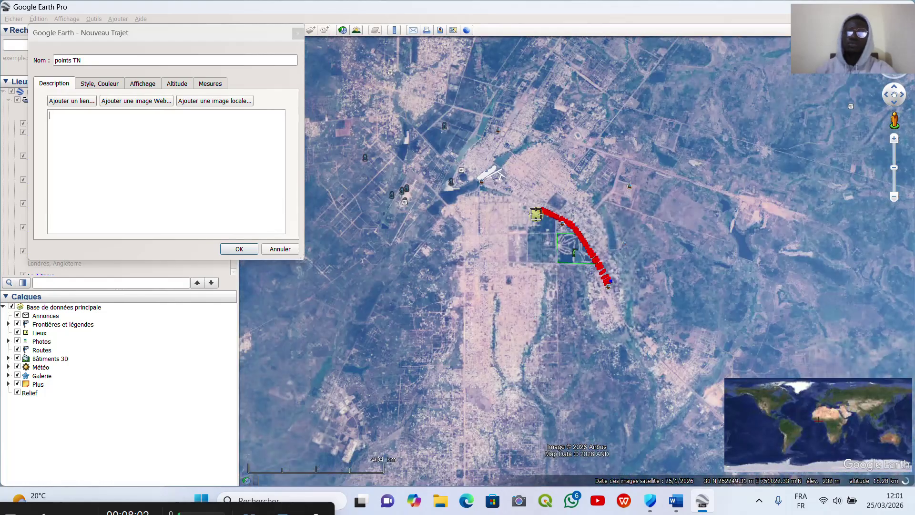
scroll(582, 234, "up", 5)
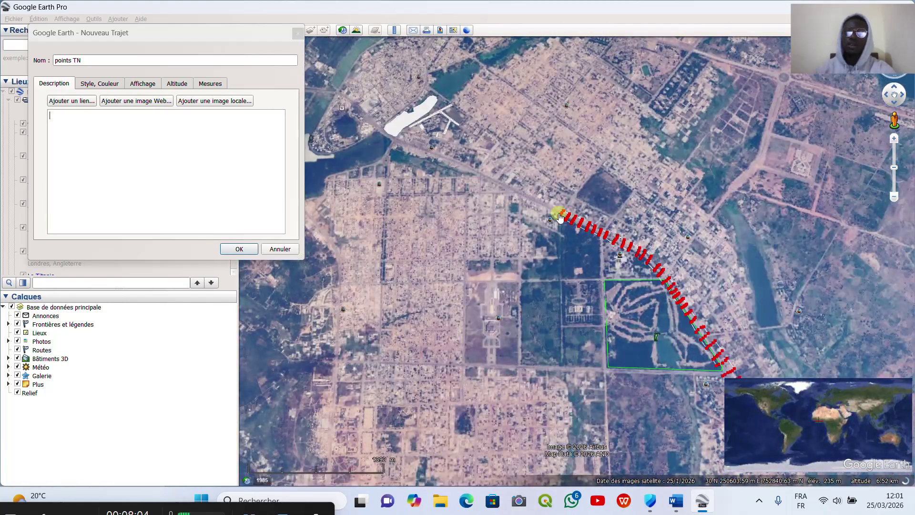
scroll(581, 234, "down", 4)
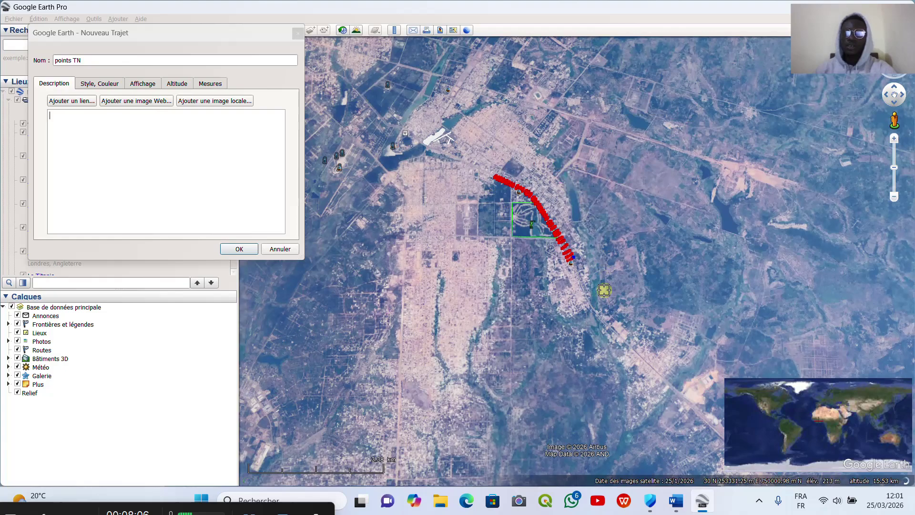
scroll(582, 267, "up", 3)
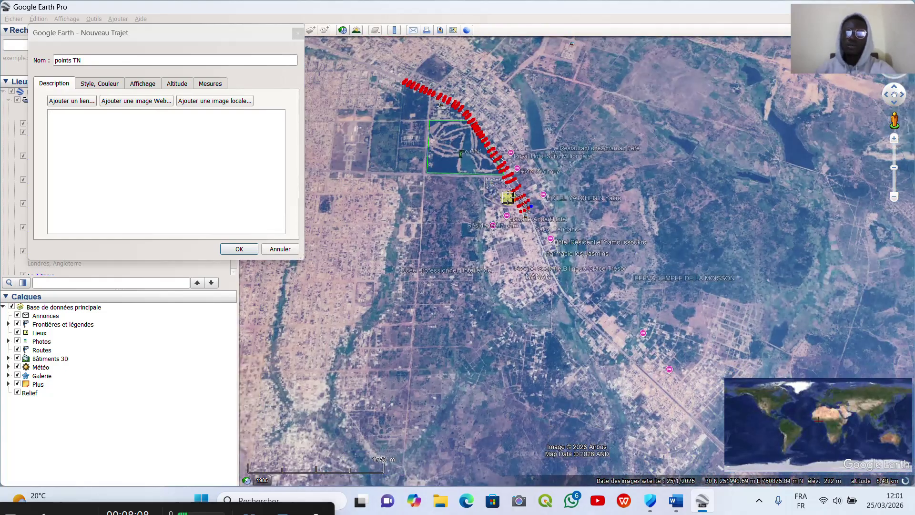
scroll(562, 246, "up", 3)
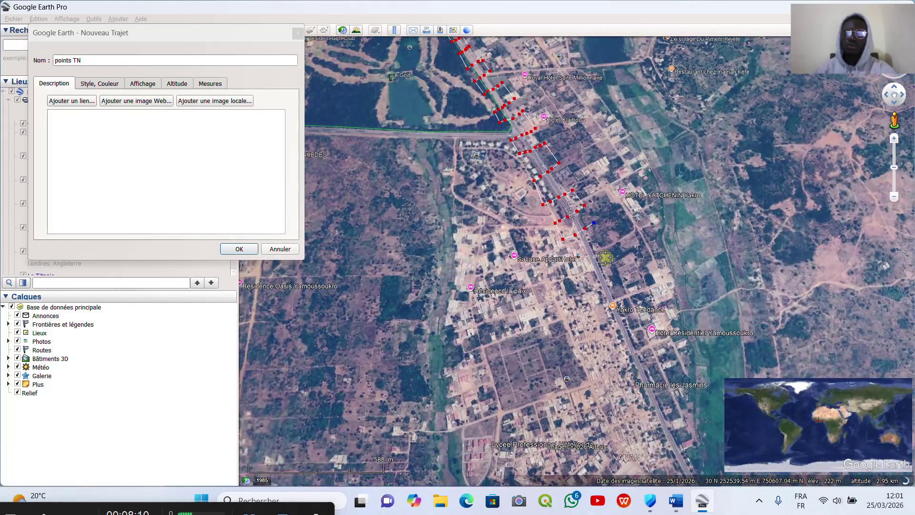
Add a thirty-sixth row of five points from the woods to the western houses, and a thirty-seventh of four across the A3 just north of Yakro Tendance
left_click(612, 254)
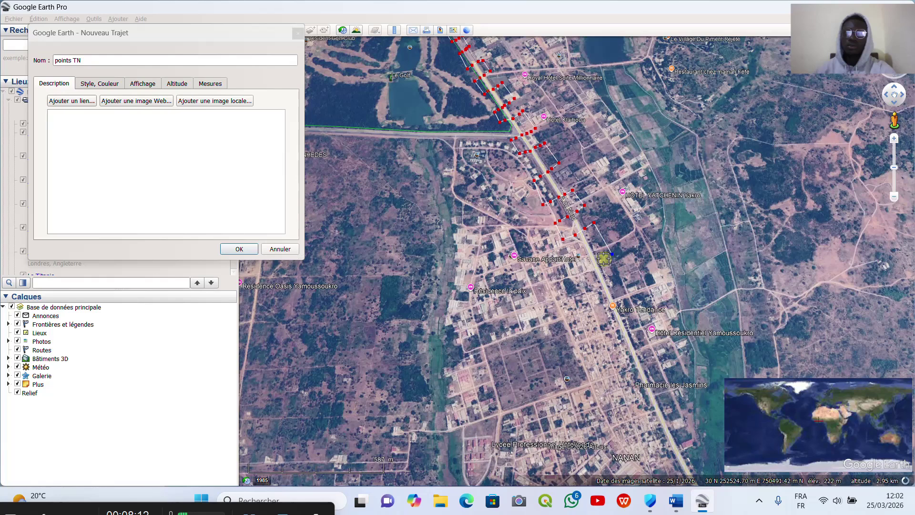
scroll(599, 263, "up", 3)
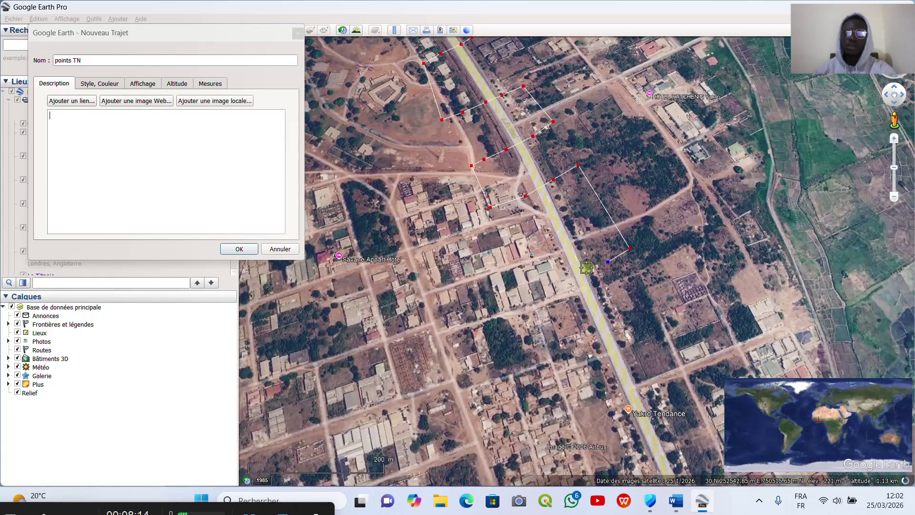
left_click(566, 283)
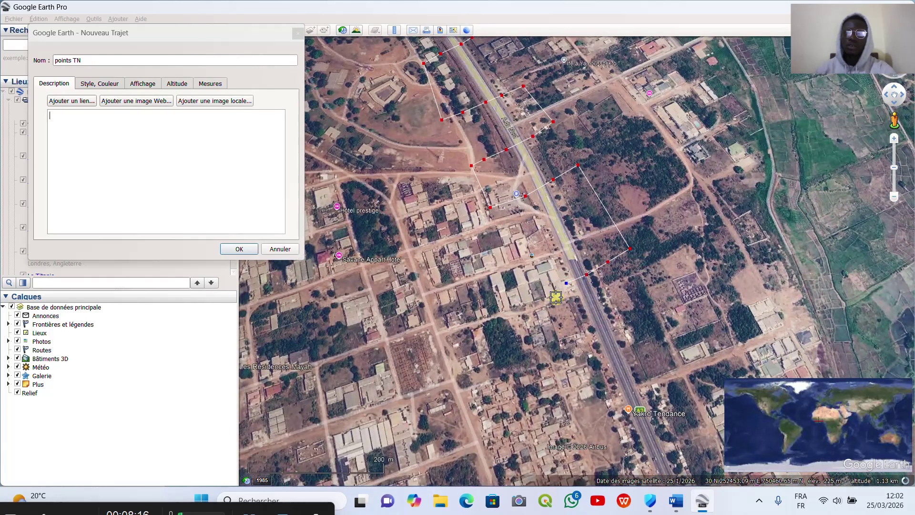
left_click(554, 289)
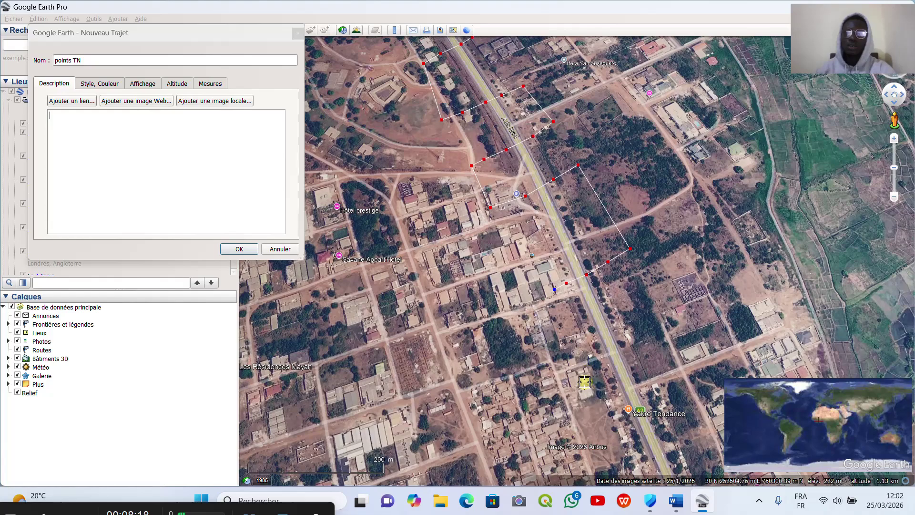
left_click(617, 371)
left_click(641, 361)
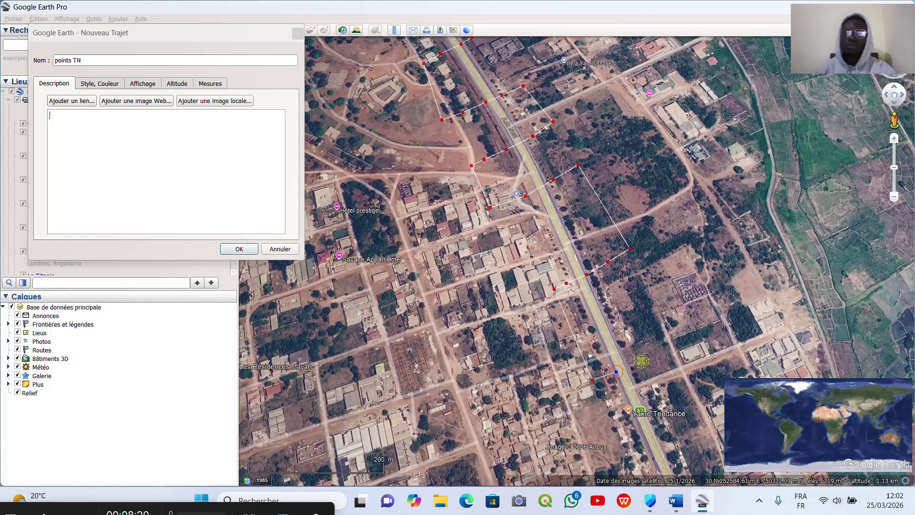
Add a thirty-eighth row of three points from the buildings southeast of Yakro Tendance across the A3 road to the western houses
scroll(536, 187, "down", 3)
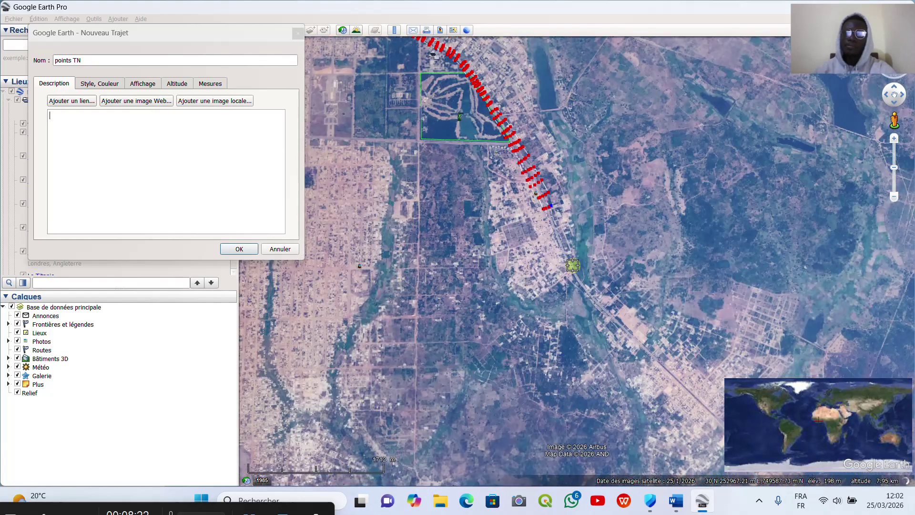
scroll(573, 266, "up", 3)
scroll(573, 266, "down", 3)
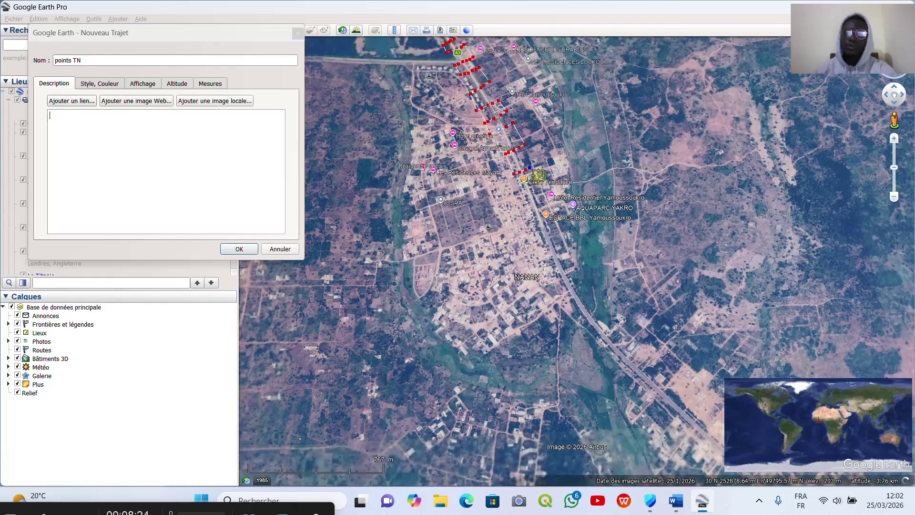
scroll(535, 173, "up", 3)
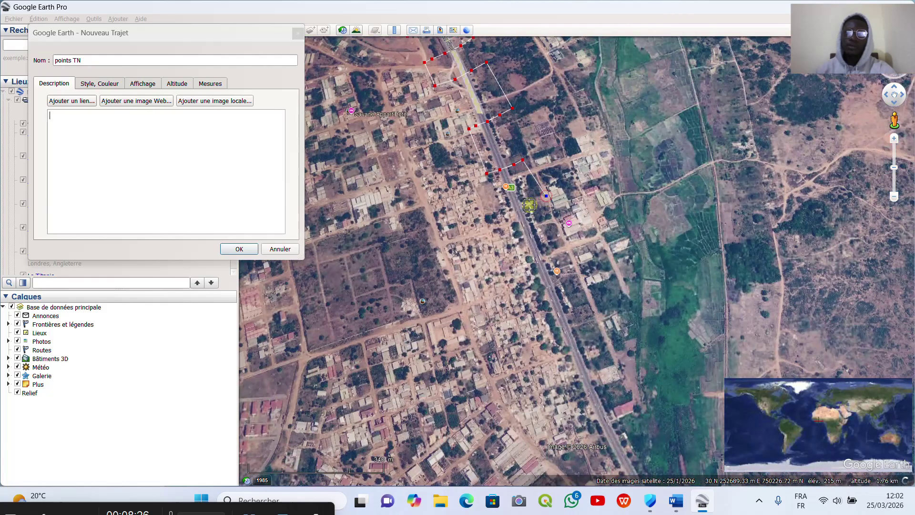
left_click(524, 207)
left_click(507, 221)
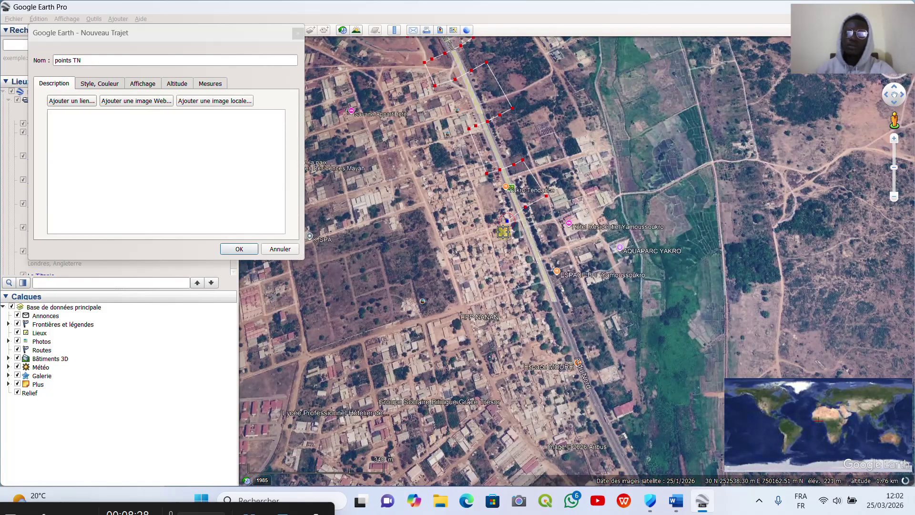
Add a thirty-ninth row of four points from the western houses across the A3 road toward Hôtel Résidentiel Yamoussoukro
left_click(504, 243)
left_click(523, 245)
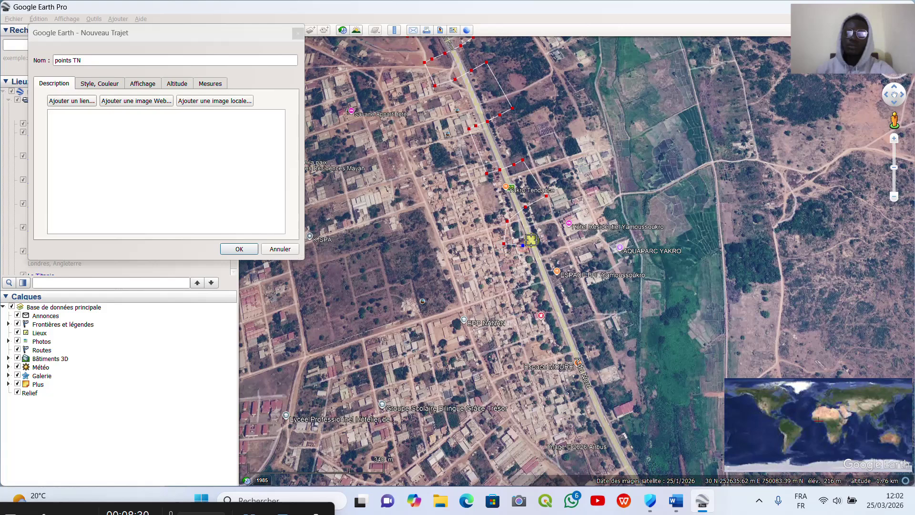
left_click(531, 240)
left_click(550, 229)
Add a fortieth row of four points from beside the restaurant marker west of AQUAPARC YAKRO across the A3 road to the western houses
left_click(565, 266)
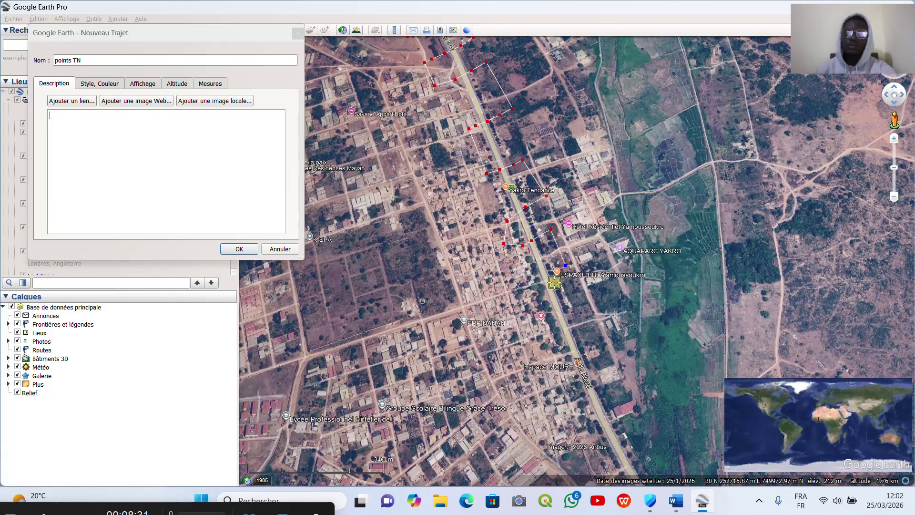
left_click(555, 282)
left_click(538, 286)
left_click(526, 295)
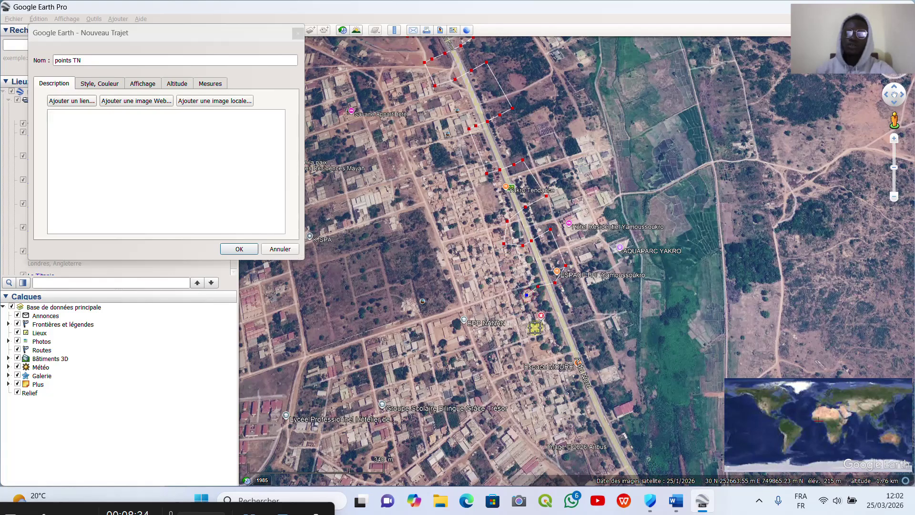
Add a forty-first row of four points from the western houses across the A3 road, and a forty-second of four back west
left_click(535, 328)
left_click(553, 325)
left_click(570, 315)
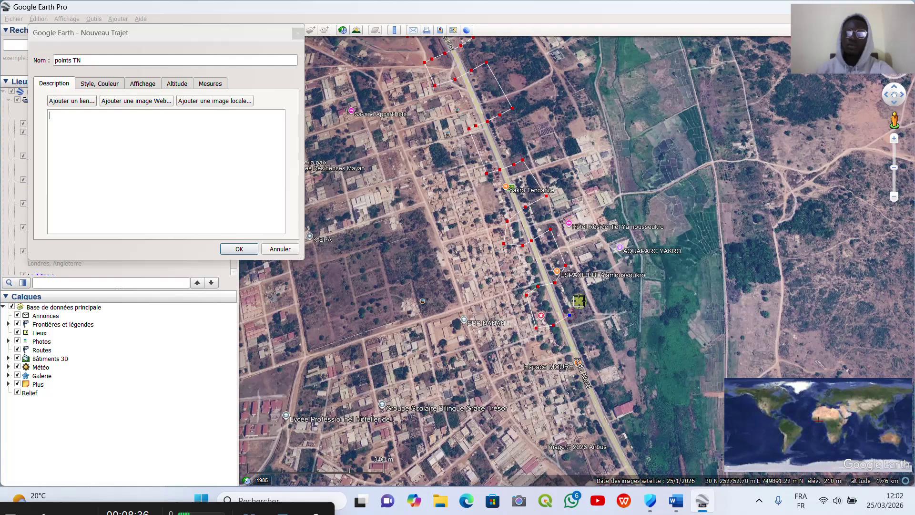
left_click(582, 306)
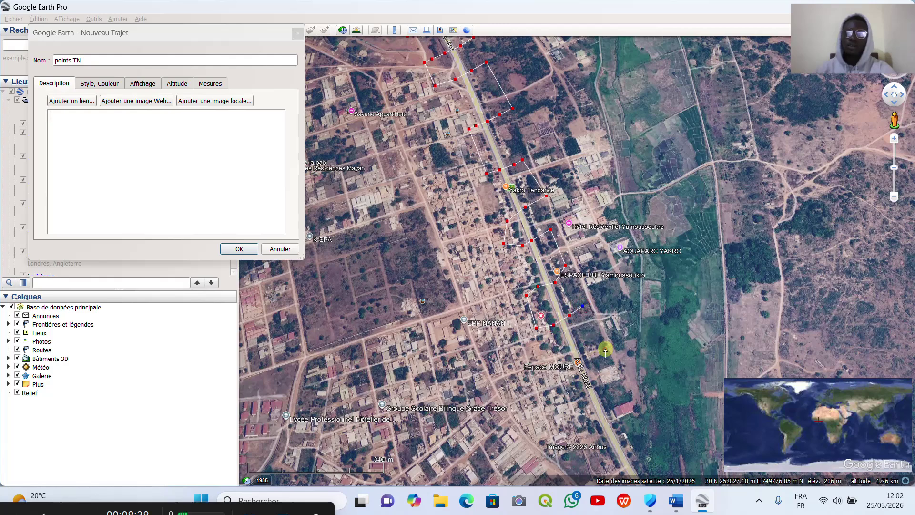
left_click(605, 349)
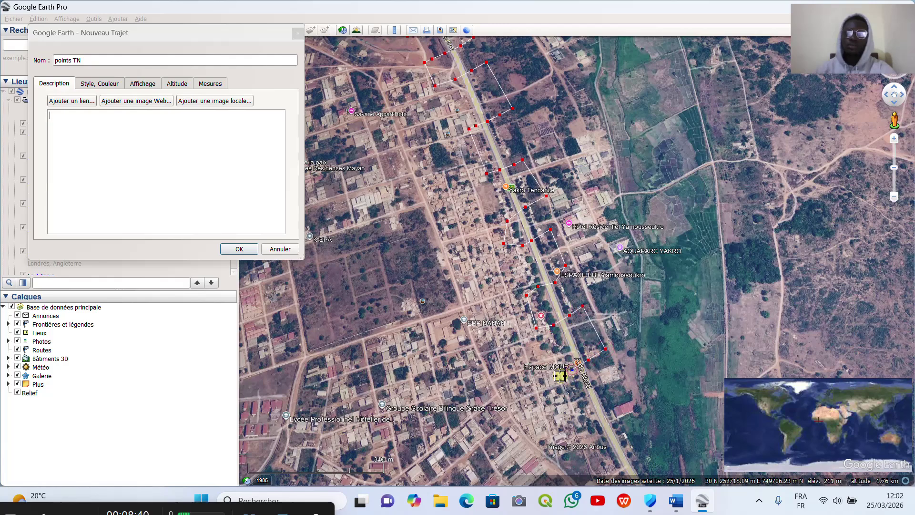
left_click(557, 375)
Add a forty-third row of four points from the western houses across the A3 road to the red-roofed building
scroll(551, 244, "down", 3)
scroll(578, 344, "up", 2)
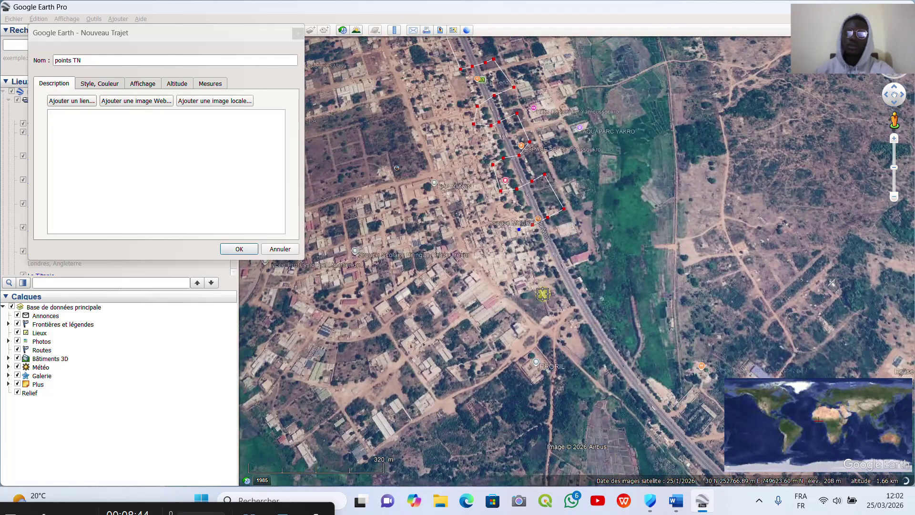
left_click(534, 276)
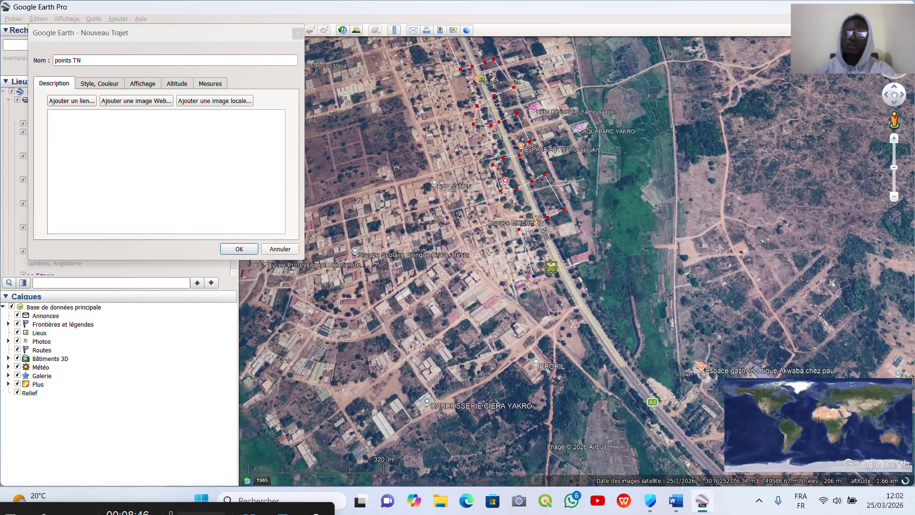
left_click(548, 267)
left_click(568, 260)
left_click(590, 251)
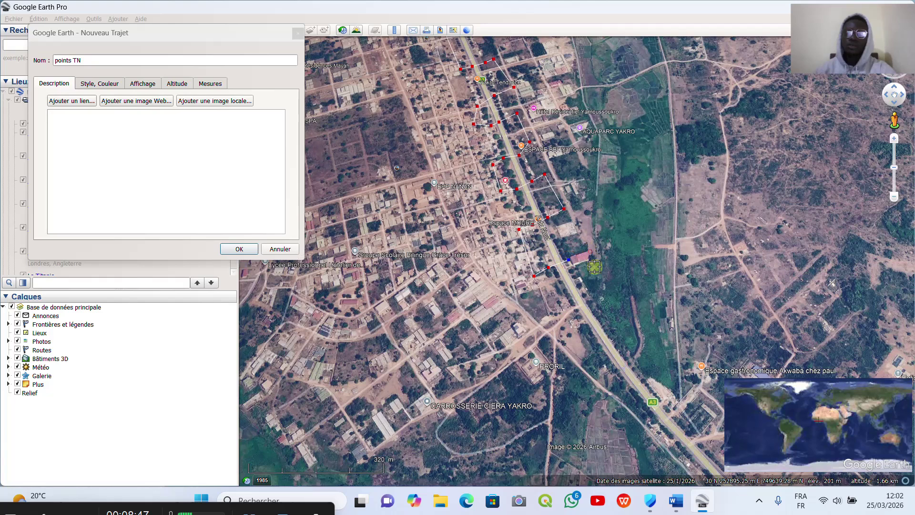
Add a forty-fourth row of six points from the green lowland west across the A3, and a forty-fifth of six back to the lowland
left_click(620, 303)
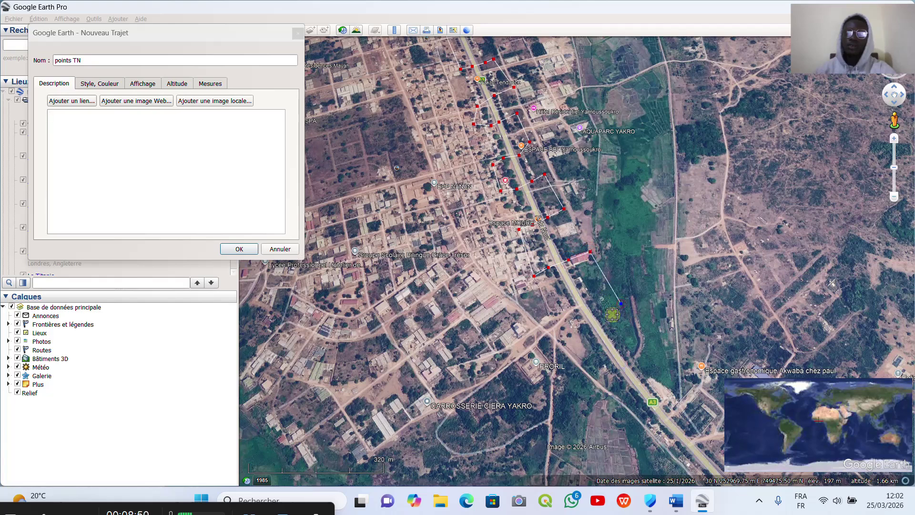
left_click(600, 321)
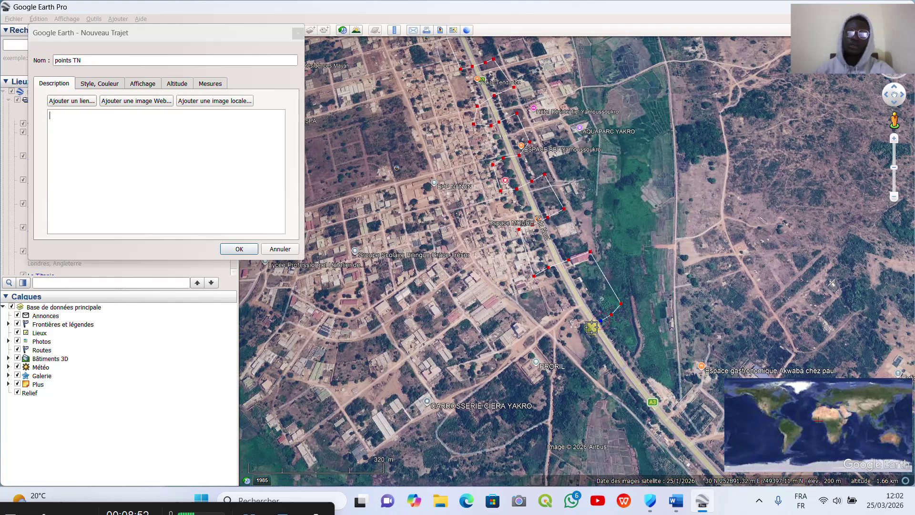
left_click(593, 328)
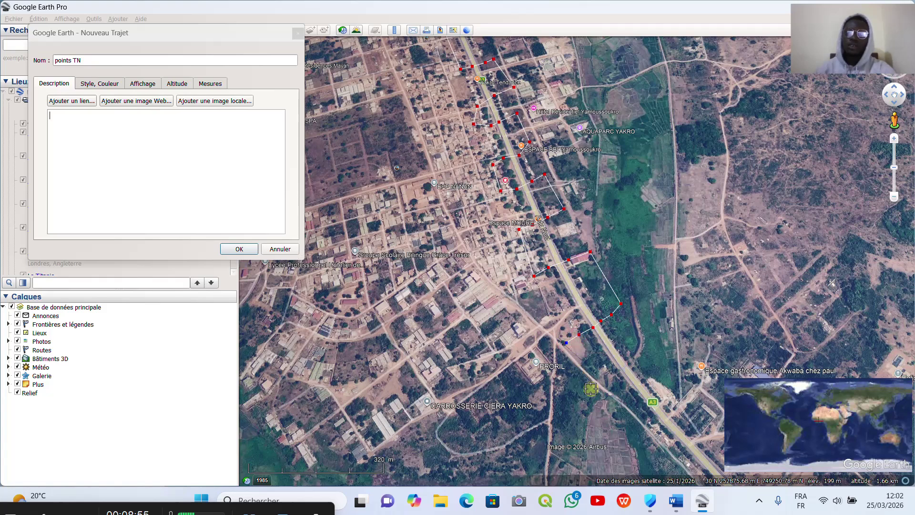
left_click(615, 379)
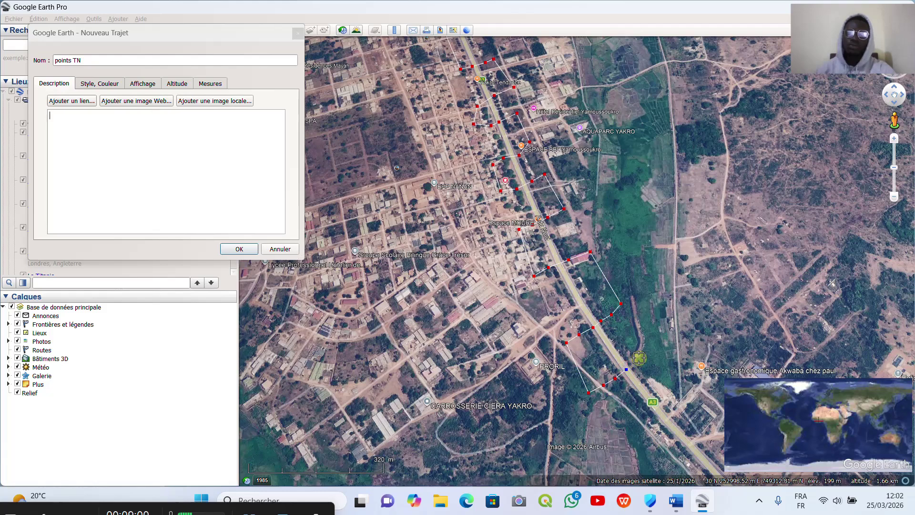
left_click(640, 358)
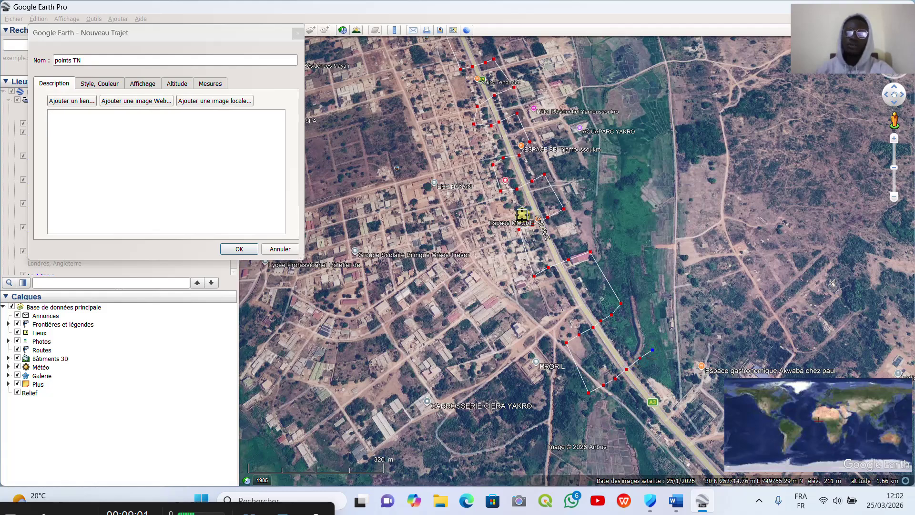
Add a forty-sixth row of six points from beside Espace gastronomique Akwaba chez paul across the A3 road to the western fields
scroll(523, 216, "down", 5)
scroll(589, 290, "up", 4)
scroll(470, 190, "up", 2)
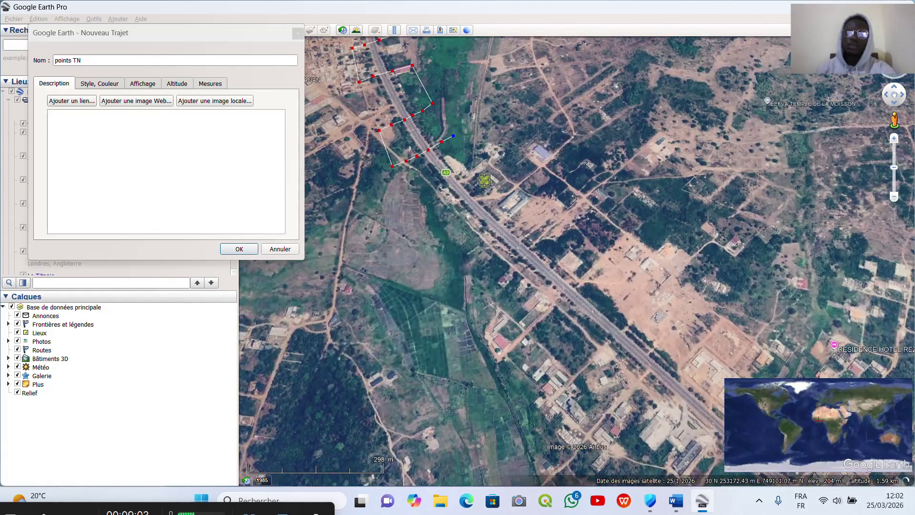
left_click(474, 186)
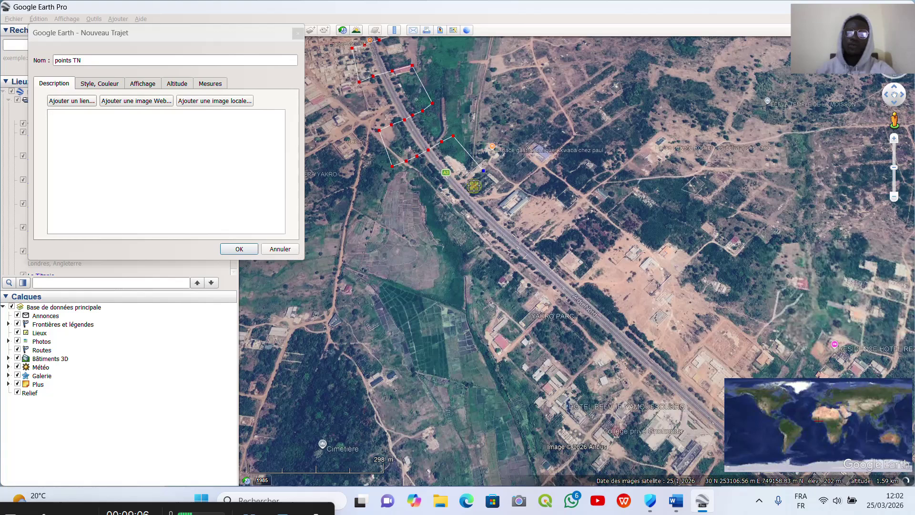
left_click(466, 195)
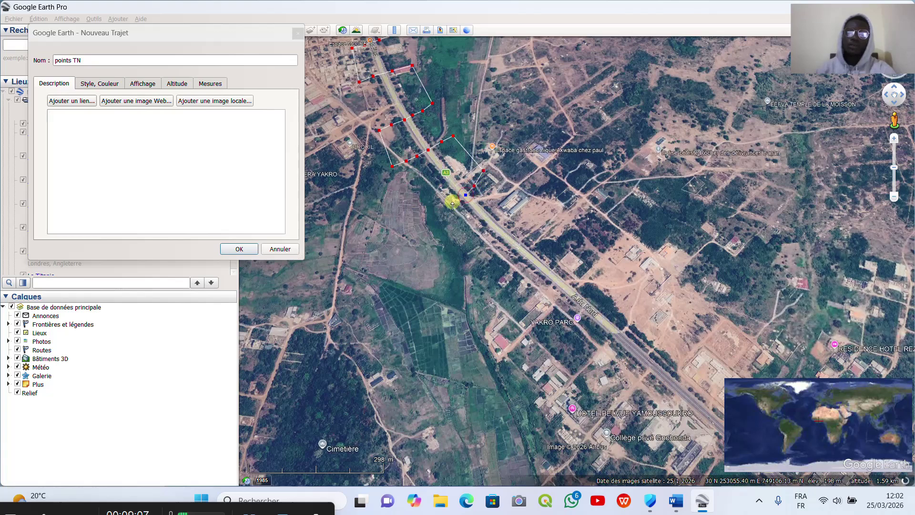
left_click(452, 202)
left_click(436, 213)
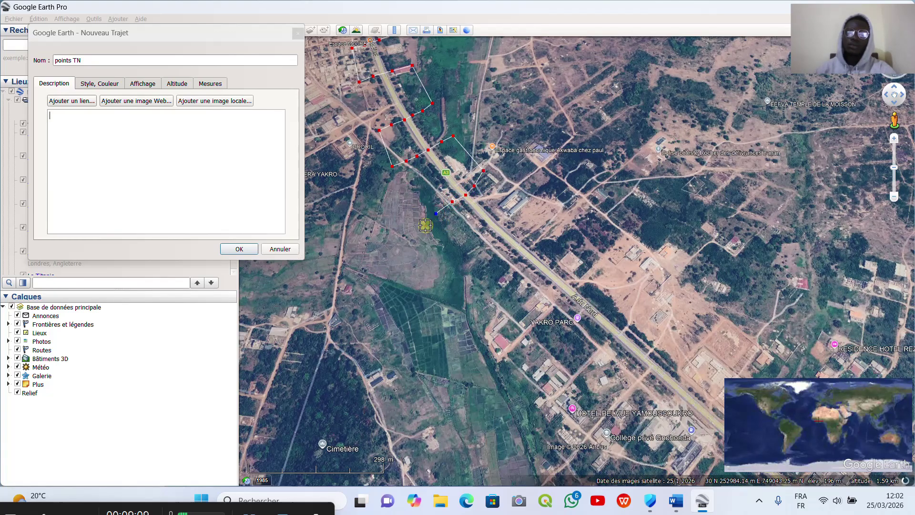
left_click(425, 225)
Add a forty-seventh row of six points from the western fields across the A3 road to the bare yard behind the large building
left_click(463, 263)
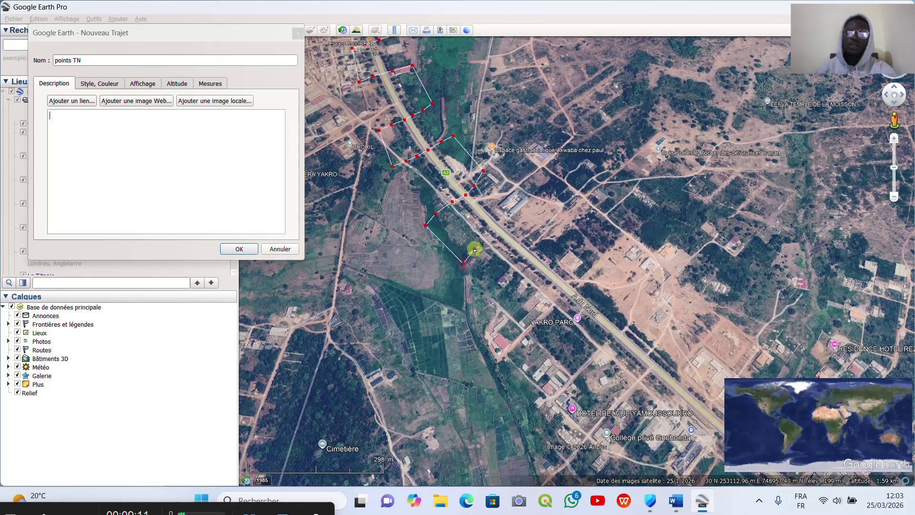
left_click(475, 248)
left_click(491, 241)
left_click(506, 232)
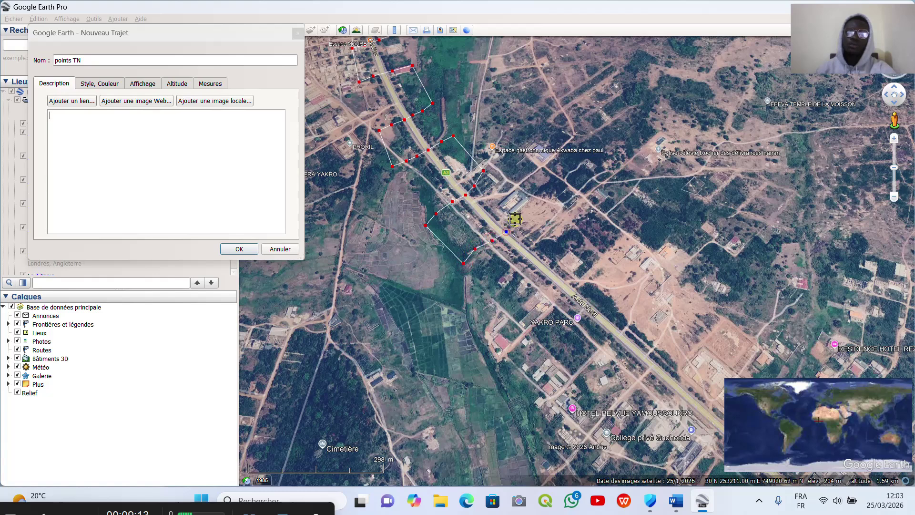
left_click(517, 219)
left_click(529, 207)
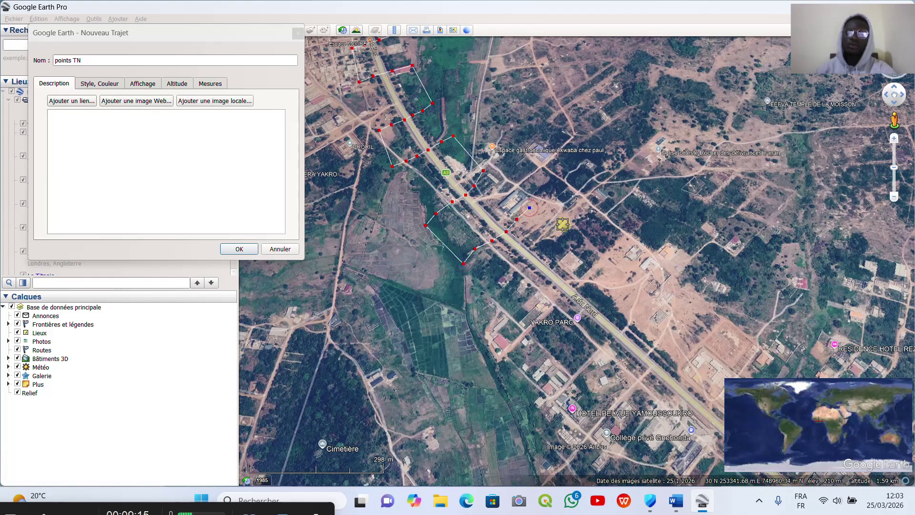
Add a forty-eighth row of six points from the edge of the bare yard across the A3 road to the houses northwest of YAKRO PARC
left_click(557, 226)
left_click(544, 244)
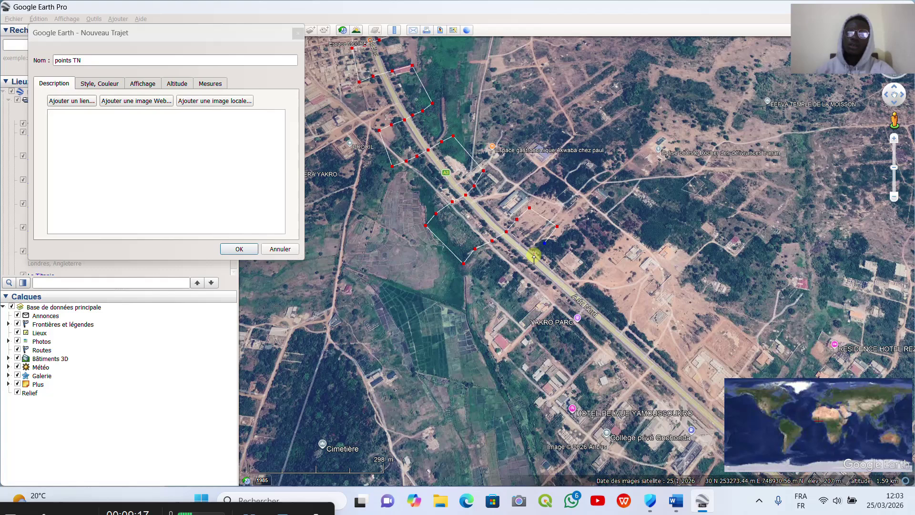
left_click(526, 266)
left_click(515, 278)
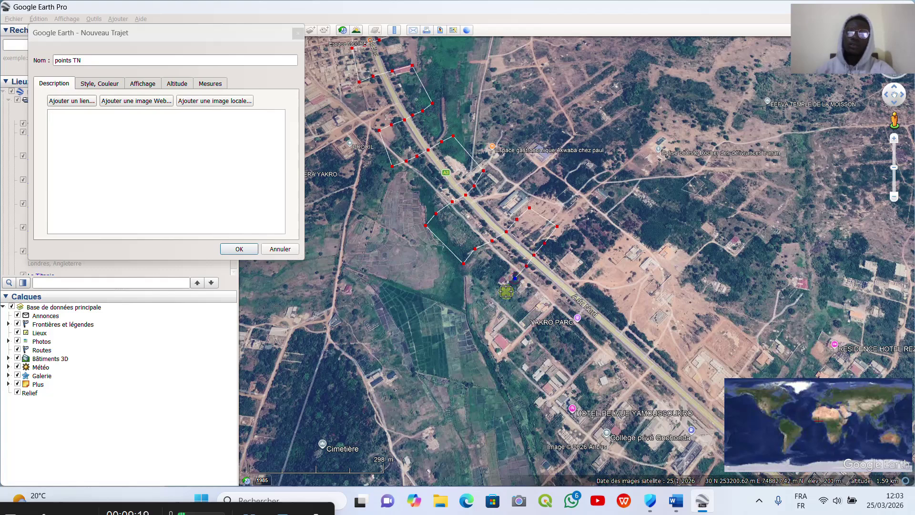
left_click(505, 292)
Add a forty-ninth row of seven points from just west of YAKRO PARC across the A3 road to the bare ground northeast
left_click(531, 320)
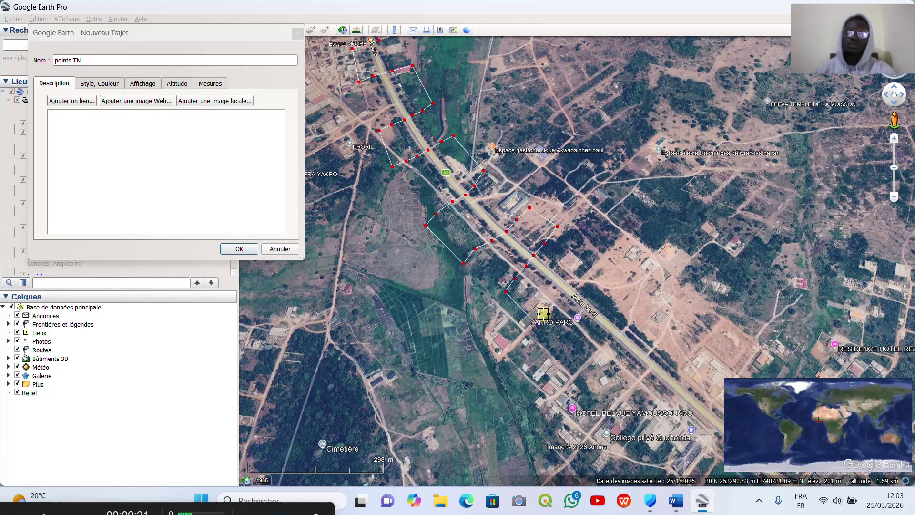
left_click(558, 303)
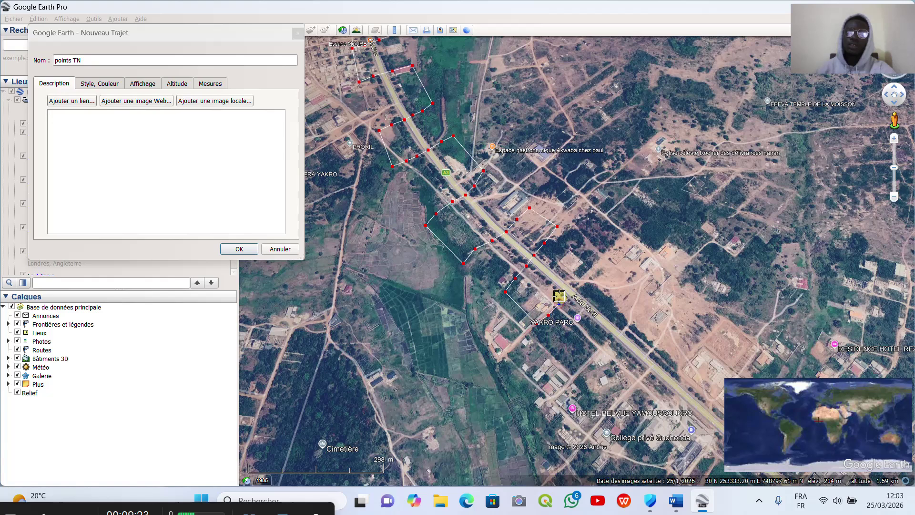
left_click(574, 289)
left_click(584, 276)
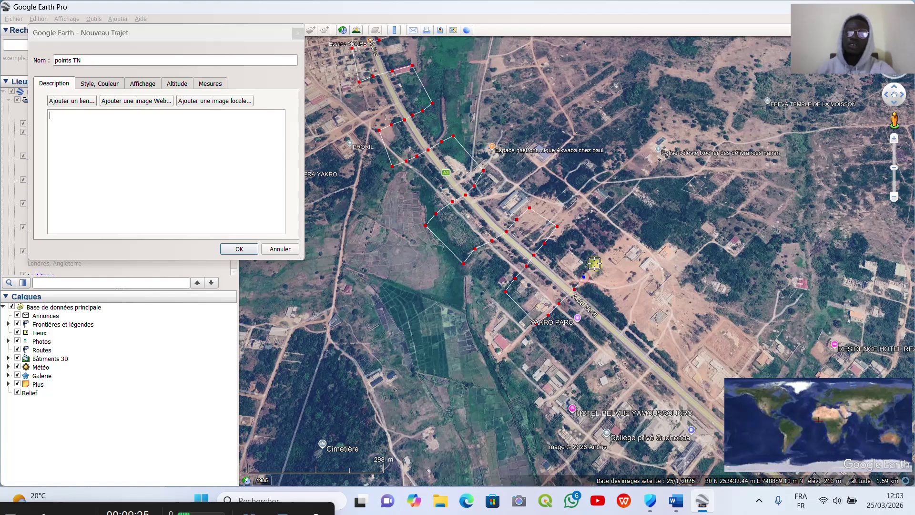
left_click(595, 263)
left_click(607, 252)
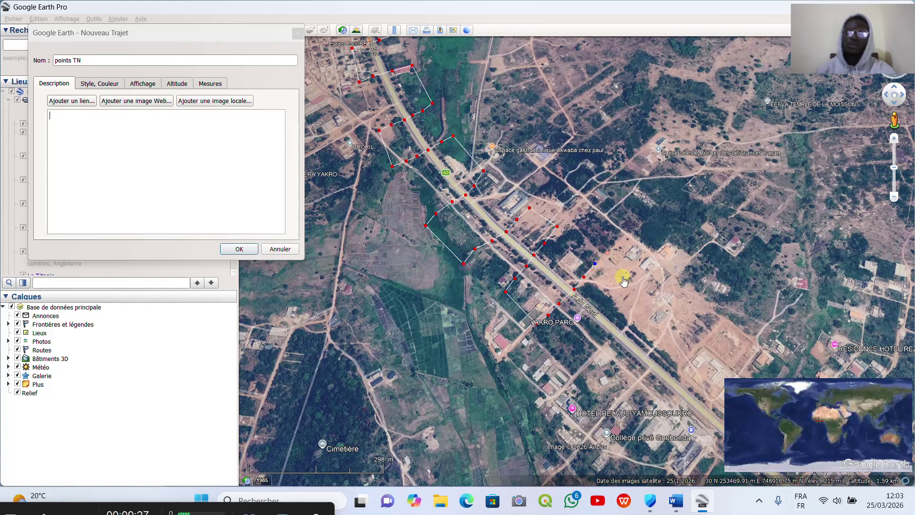
Add a fiftieth row of points from the bare ground east of YAKRO PARC across the A3 road toward the southwestern houses
left_click(639, 306)
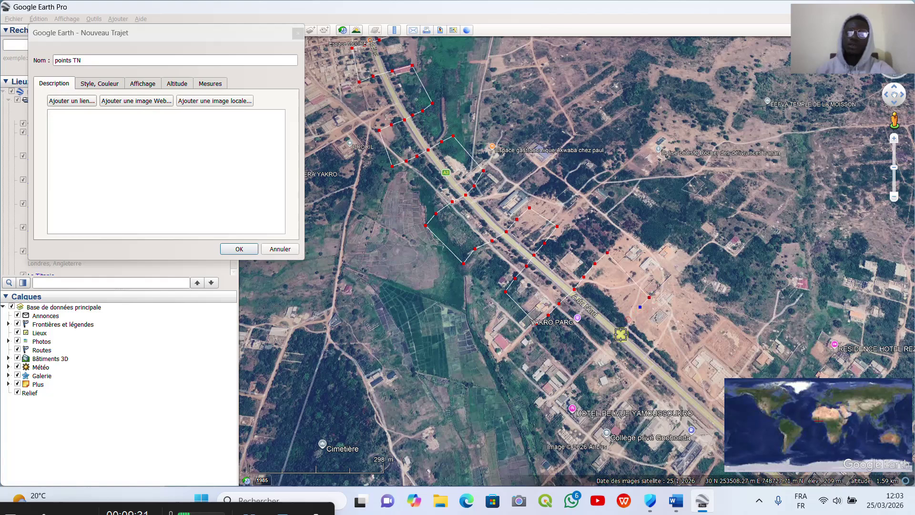
left_click(628, 319)
left_click(619, 329)
left_click(607, 342)
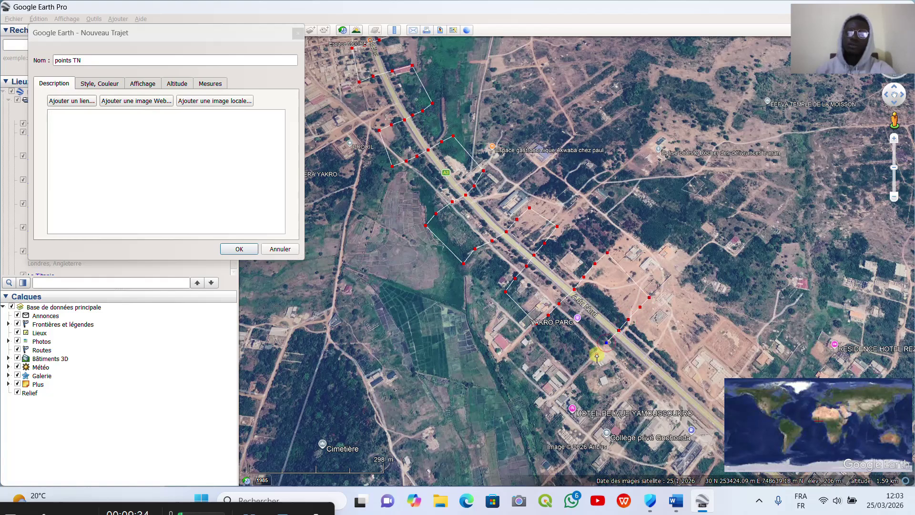
Add a fifty-first row of six points from the buildings southeast of HOTEL BELVUE YAMOUSSOUKRO across the A3 road to the northeastern bare ground
scroll(516, 293, "down", 5)
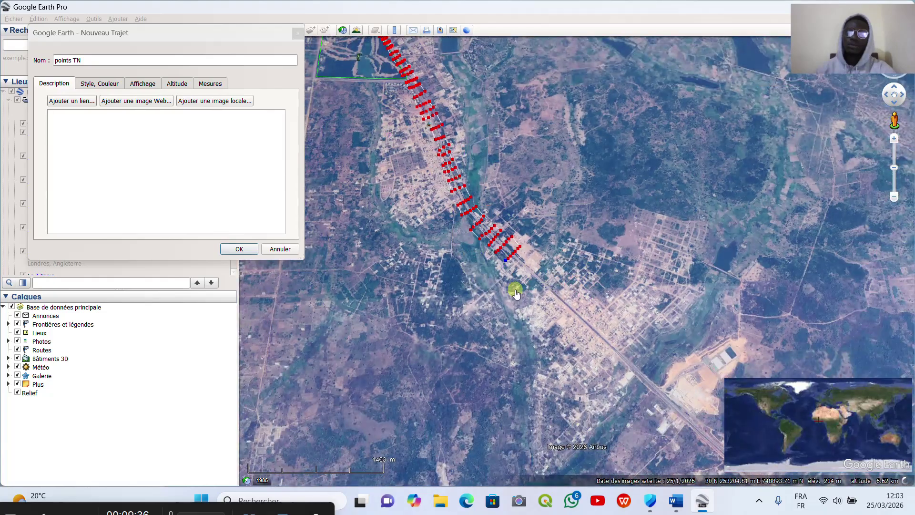
scroll(516, 293, "up", 5)
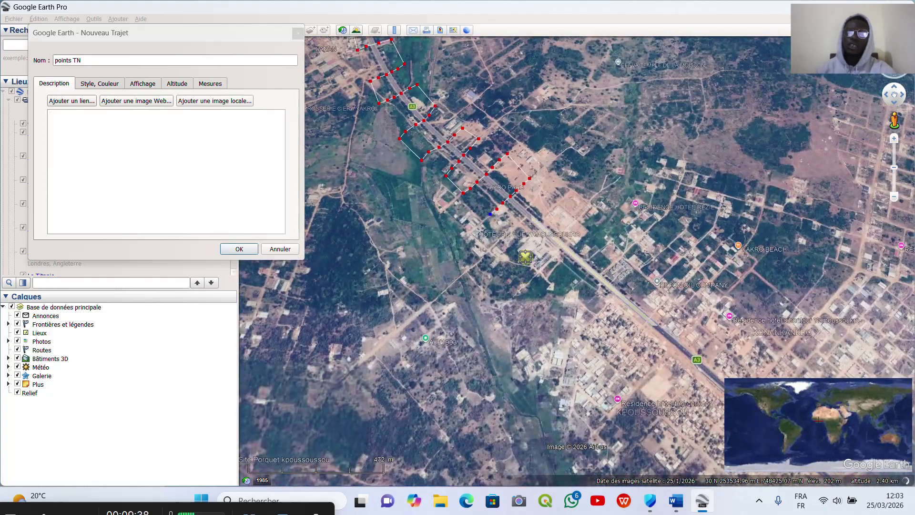
left_click(525, 257)
left_click(536, 250)
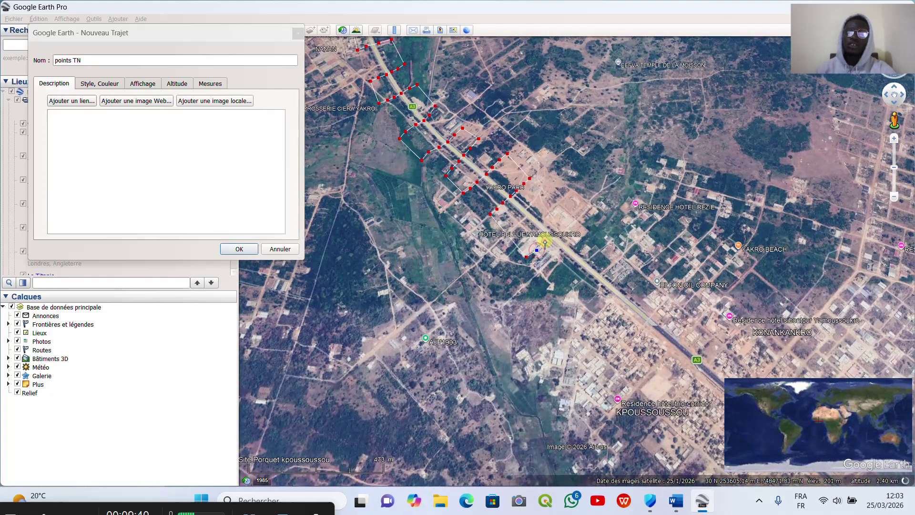
left_click(546, 241)
left_click(556, 230)
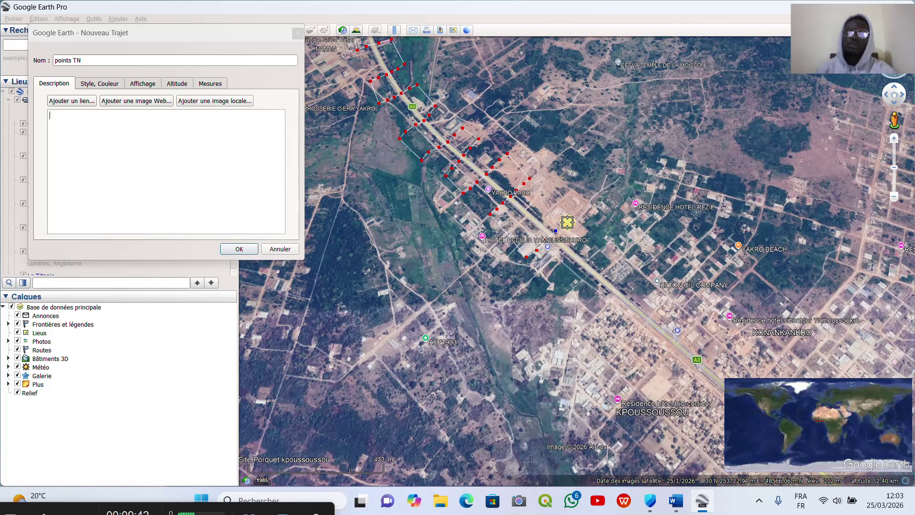
left_click(577, 212)
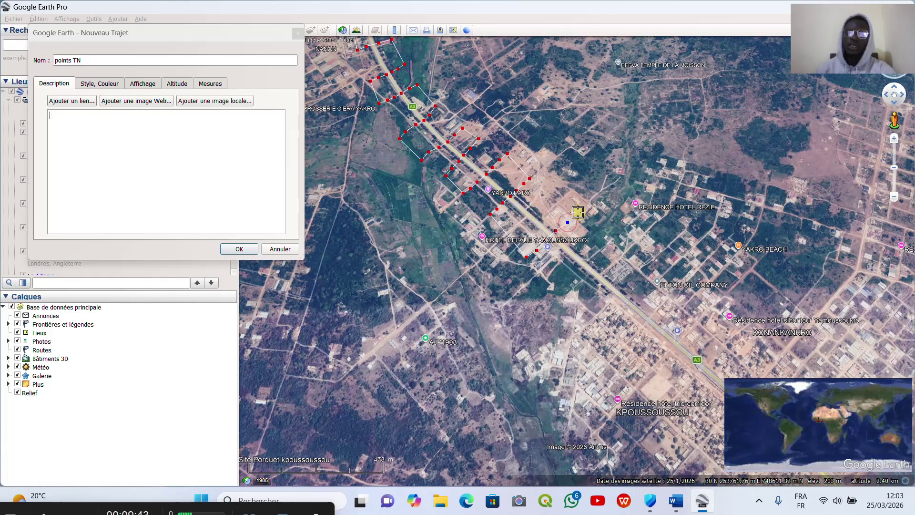
Add a fifty-second row of six points from the woods northwest of the oil company marker across the A3 road to the southwestern houses
left_click(628, 252)
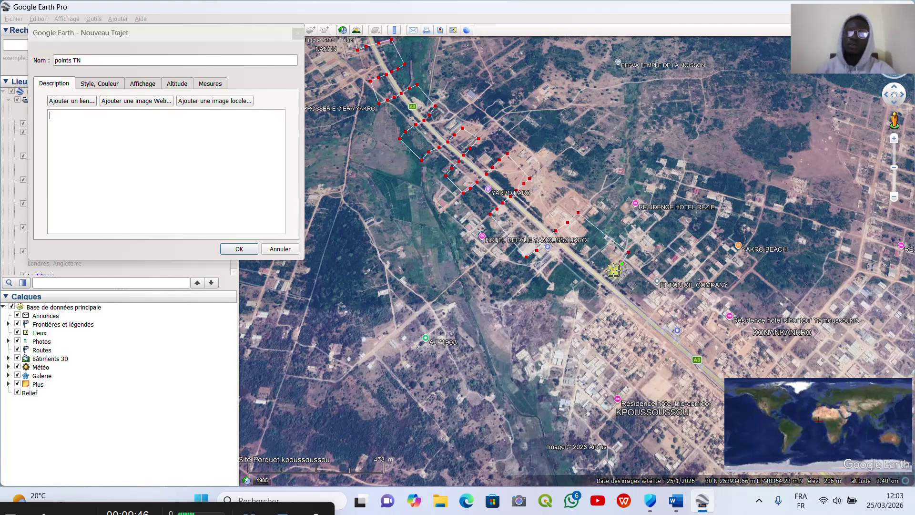
left_click(612, 273)
left_click(590, 298)
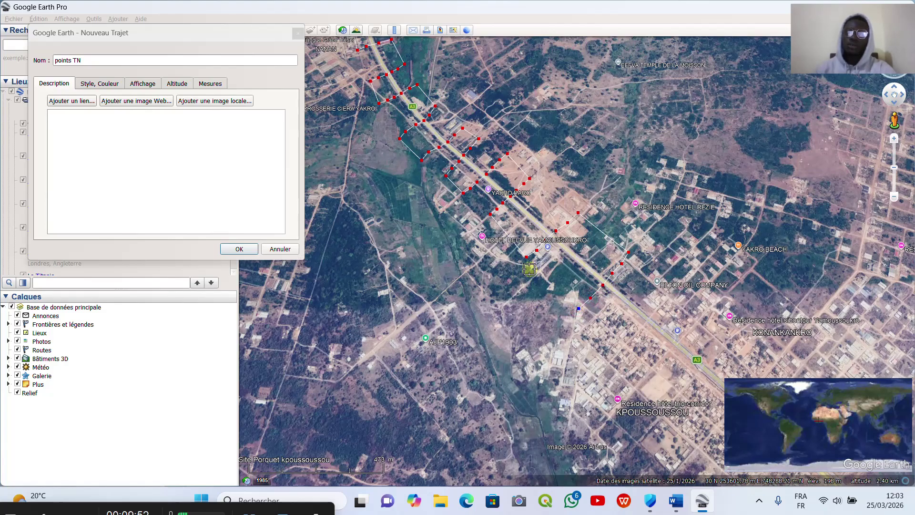
Add a fifty-third row of five points from the houses north of Résidence hôtel bio-corridor across the A3 road to the northeastern houses
scroll(537, 290, "down", 2)
scroll(536, 290, "down", 4)
scroll(554, 309, "up", 5)
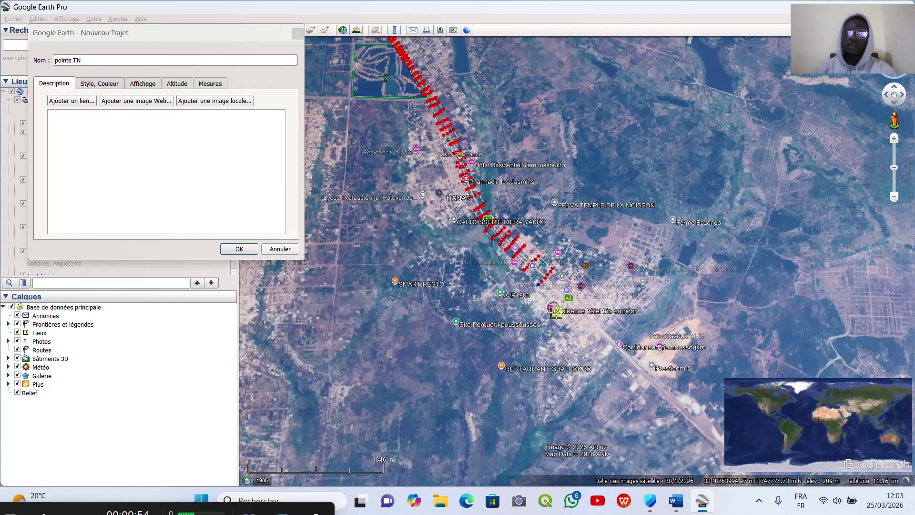
left_click(553, 283)
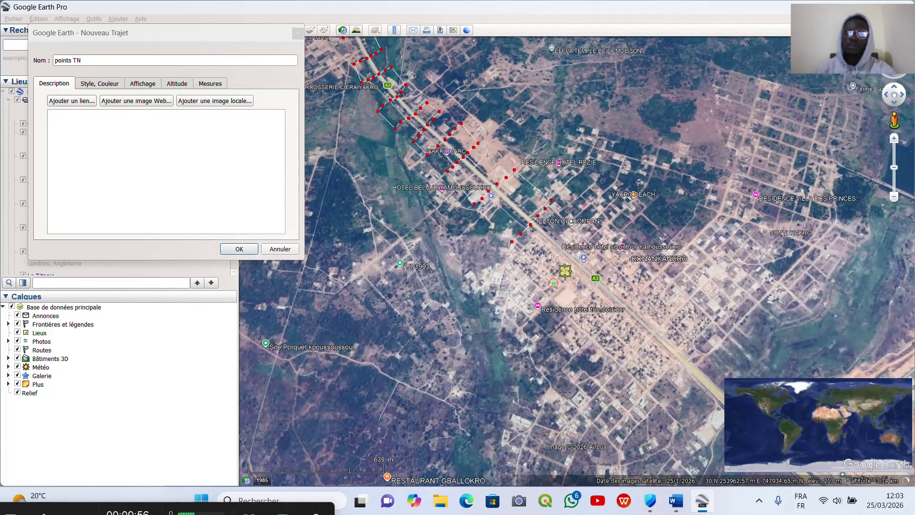
left_click(565, 271)
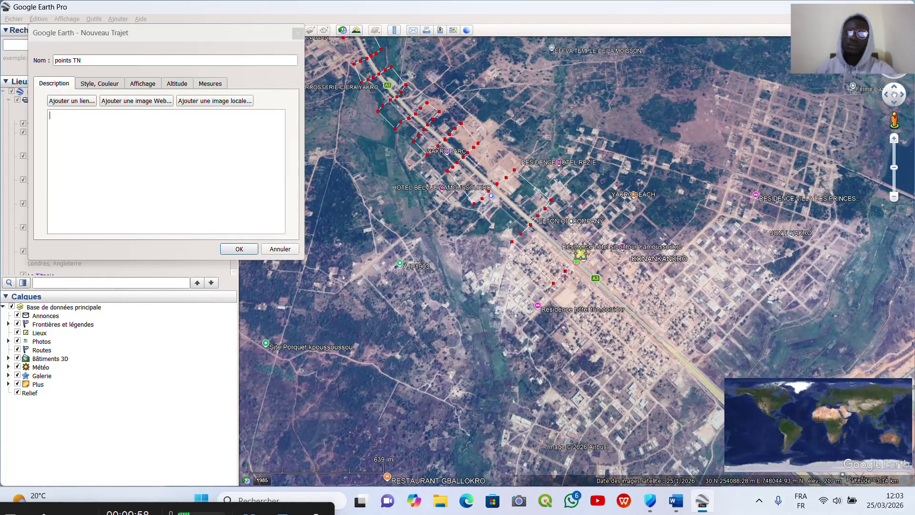
left_click(583, 251)
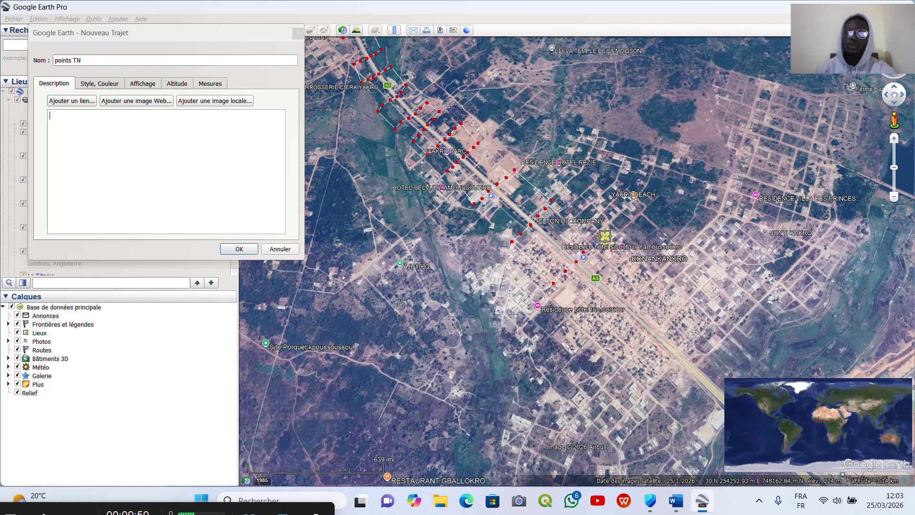
left_click(604, 236)
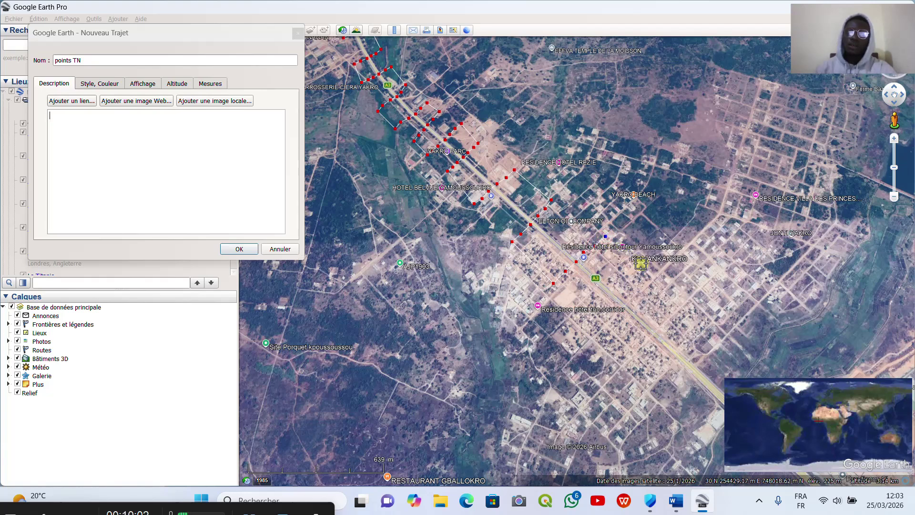
Add a fifty-fourth row of five points from the houses at KONANKANKRO across the A3 road to the houses southeast of Résidence hôtel bio-corridor
left_click(639, 289)
left_click(614, 323)
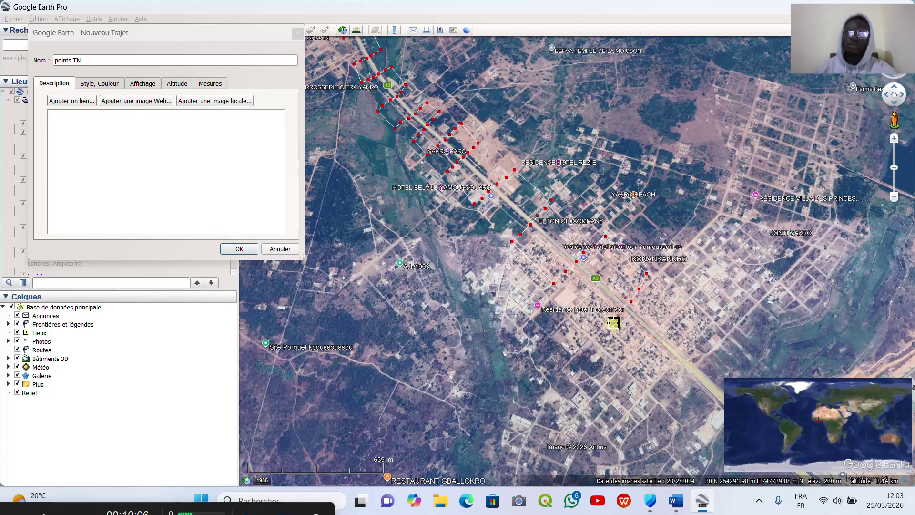
left_click(602, 331)
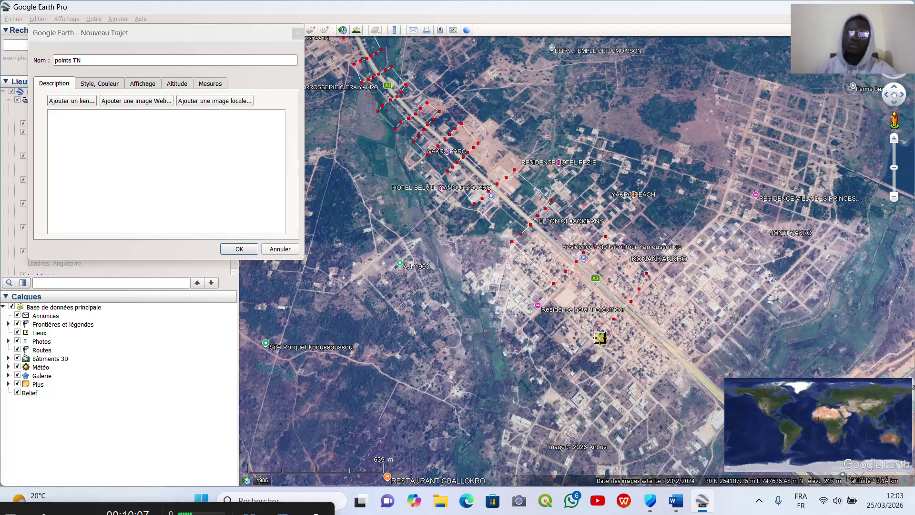
Check the rows of points along the whole A3 route and save the path "points TN"
scroll(610, 343, "down", 5)
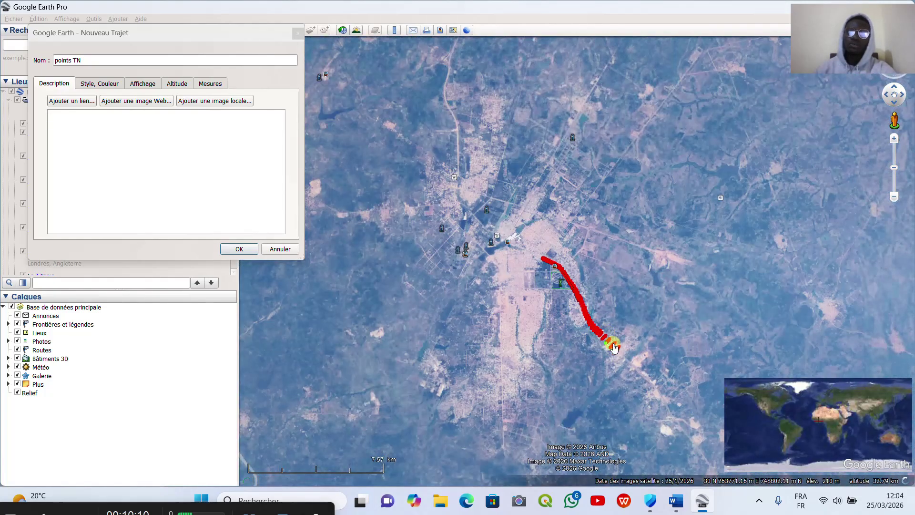
scroll(610, 347, "up", 3)
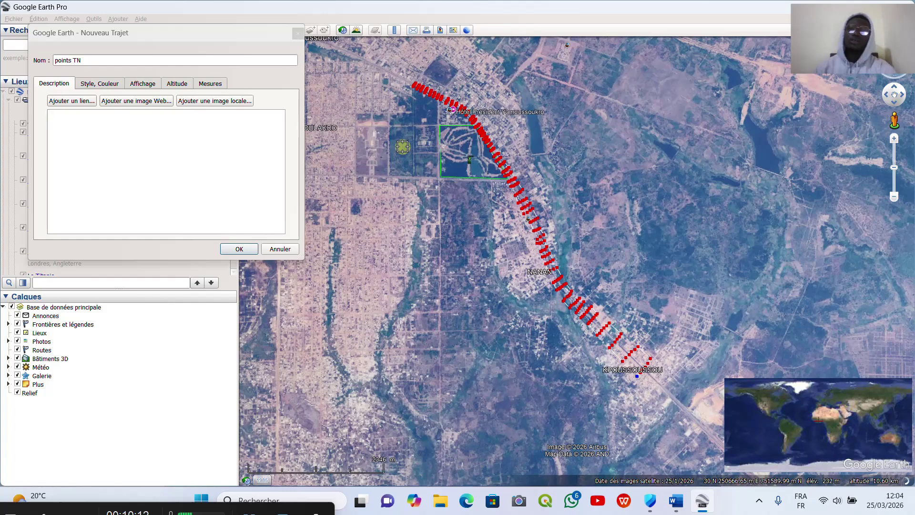
scroll(412, 89, "up", 3)
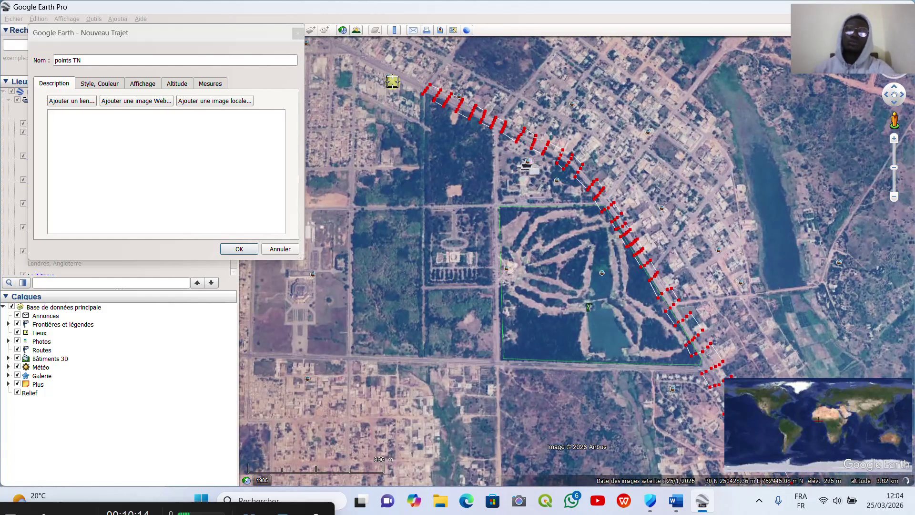
scroll(415, 102, "down", 3)
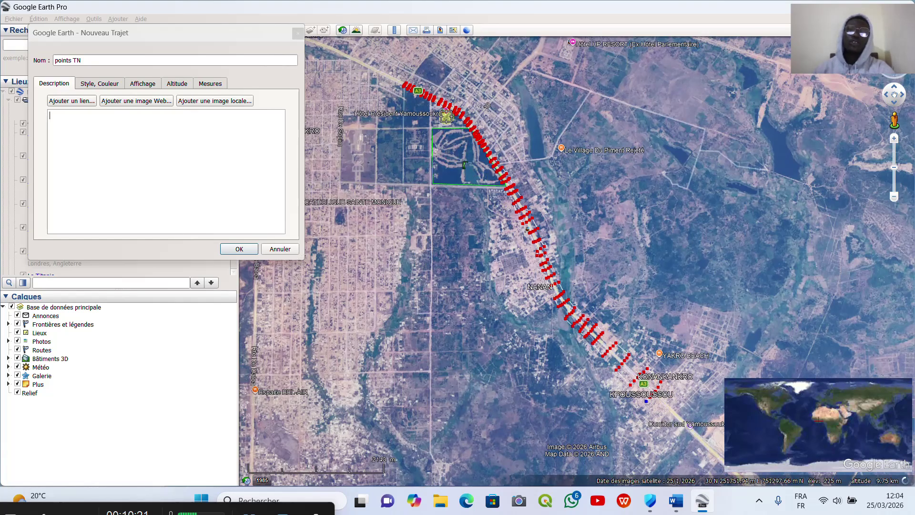
left_click(247, 252)
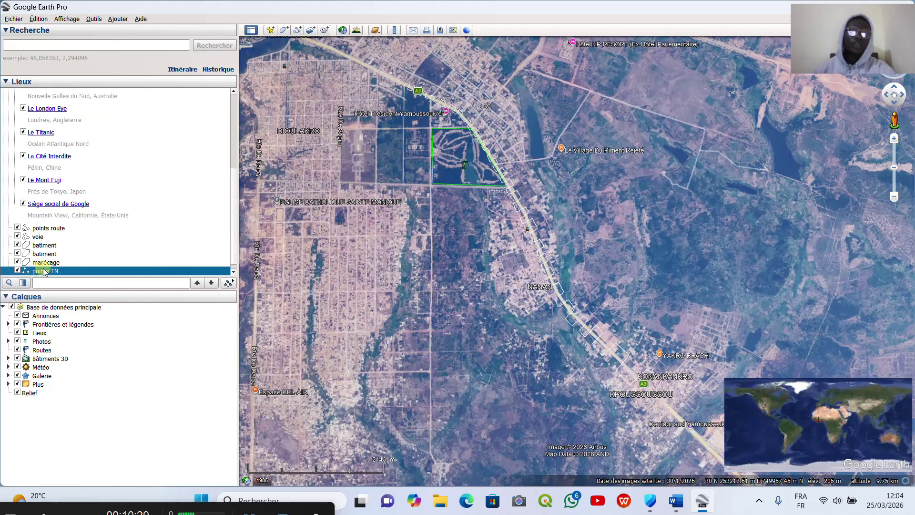
Display the elevation profile of the path "points TN", examine it and close it
right_click(73, 271)
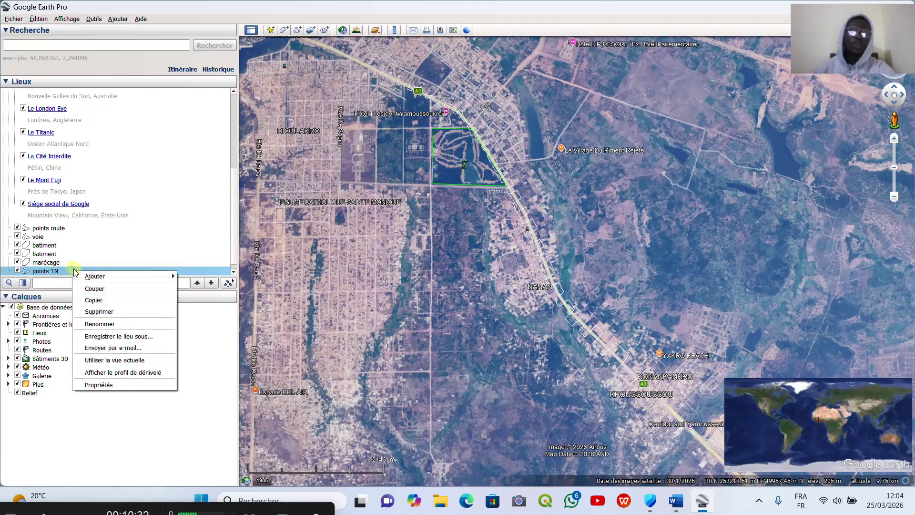
left_click(134, 375)
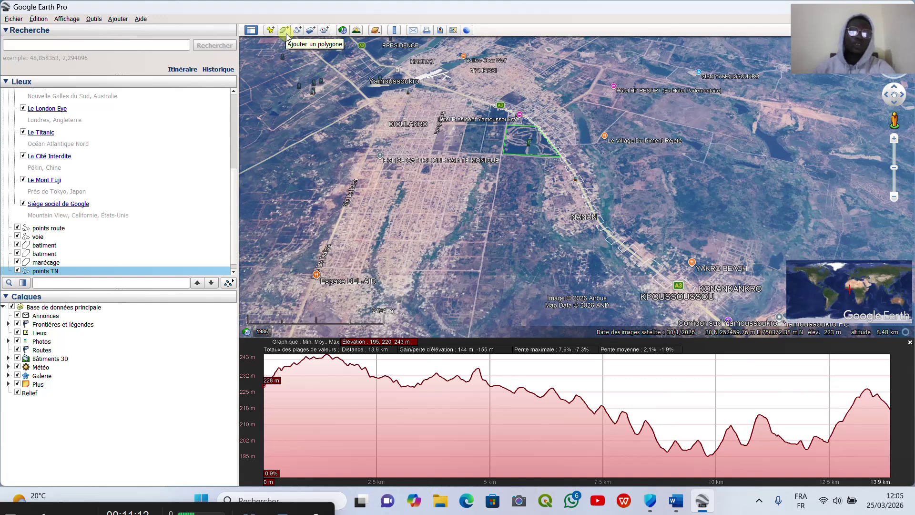
left_click(910, 343)
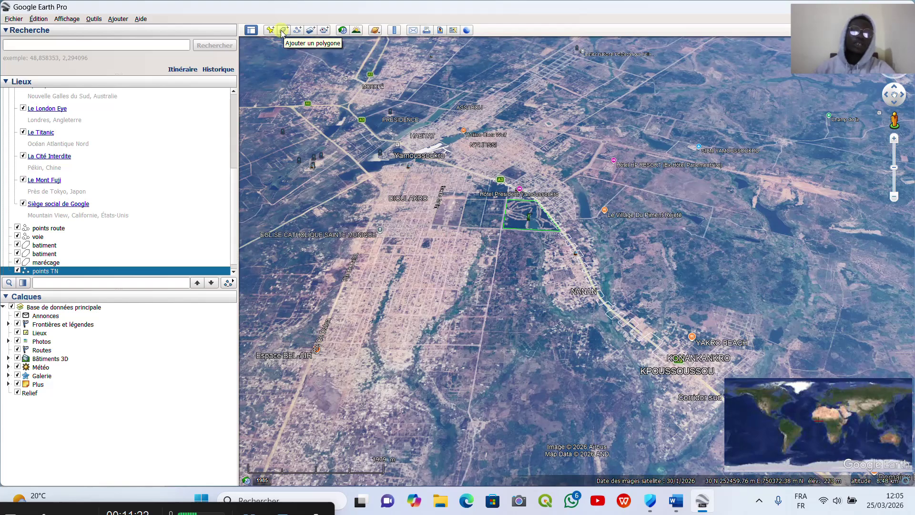
Start a new polygon and outline the block of houses around Kiosque watao, placing its corners at the surrounding street junctions
left_click(282, 31)
scroll(509, 237, "down", 5)
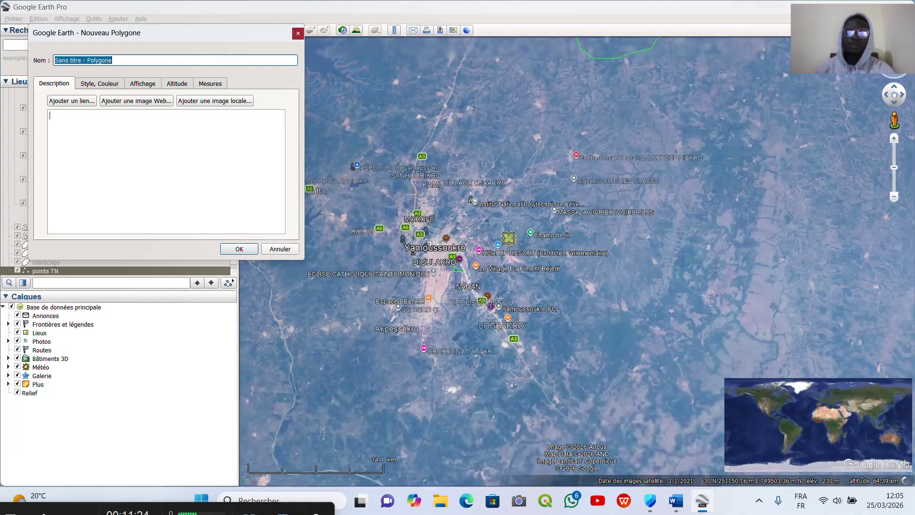
scroll(508, 237, "up", 5)
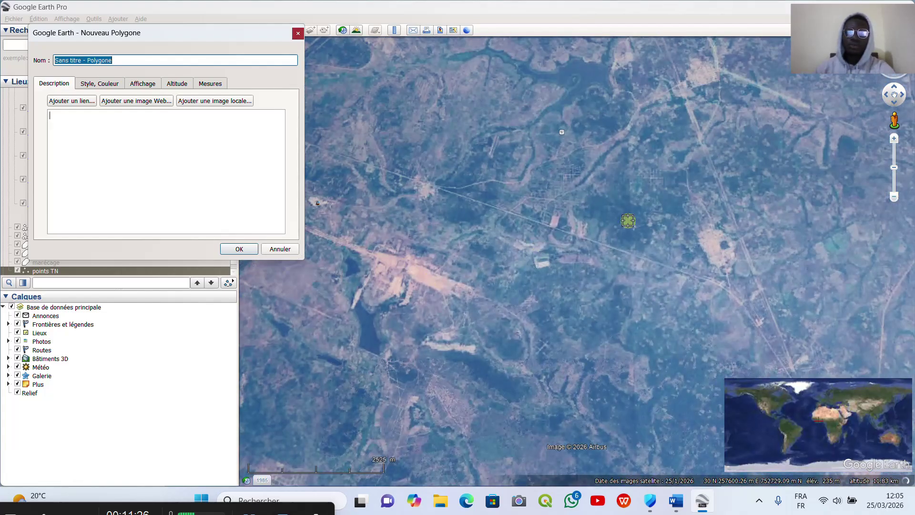
scroll(734, 253, "up", 5)
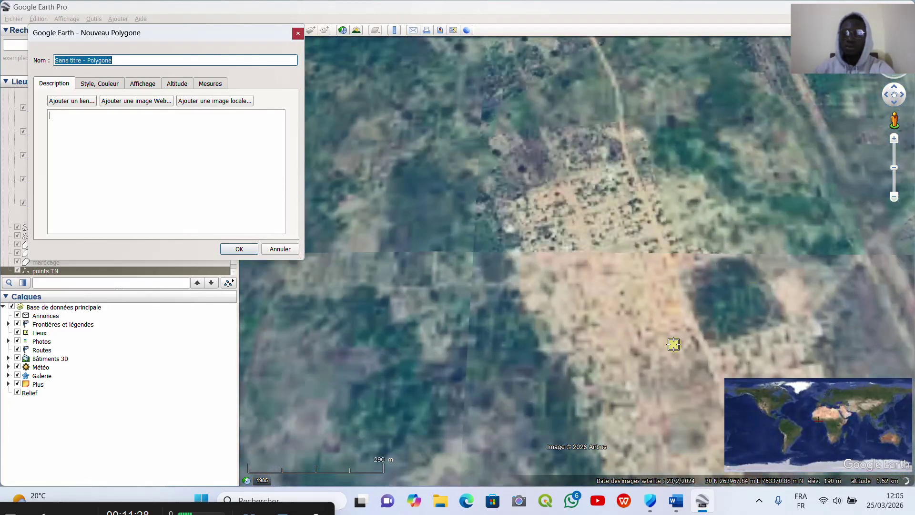
scroll(673, 344, "up", 3)
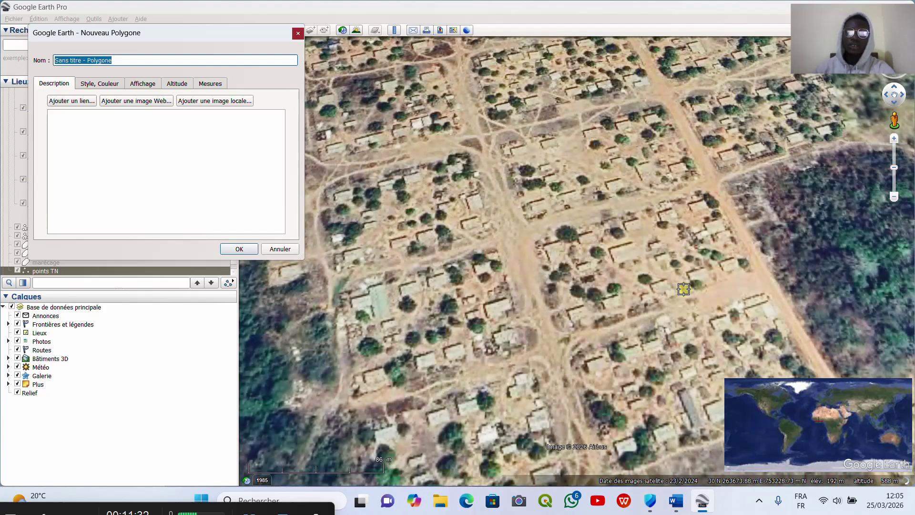
left_click(521, 233)
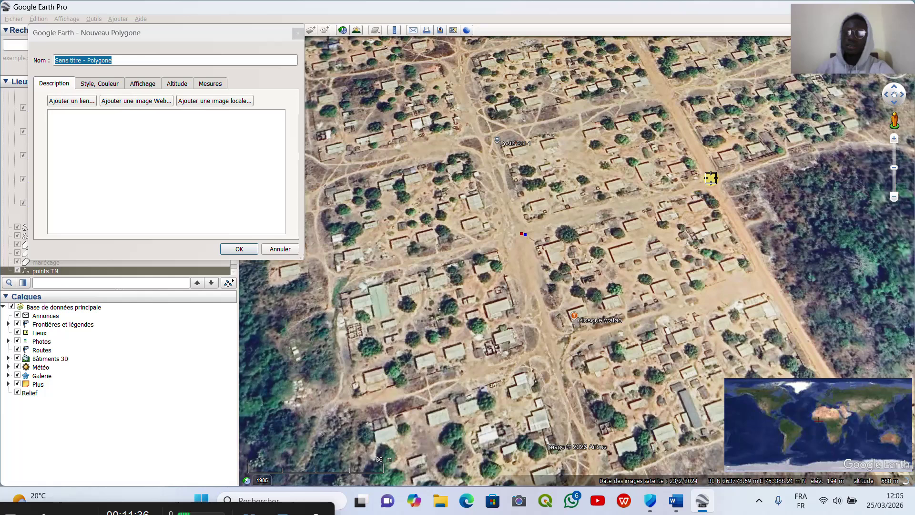
left_click(765, 281)
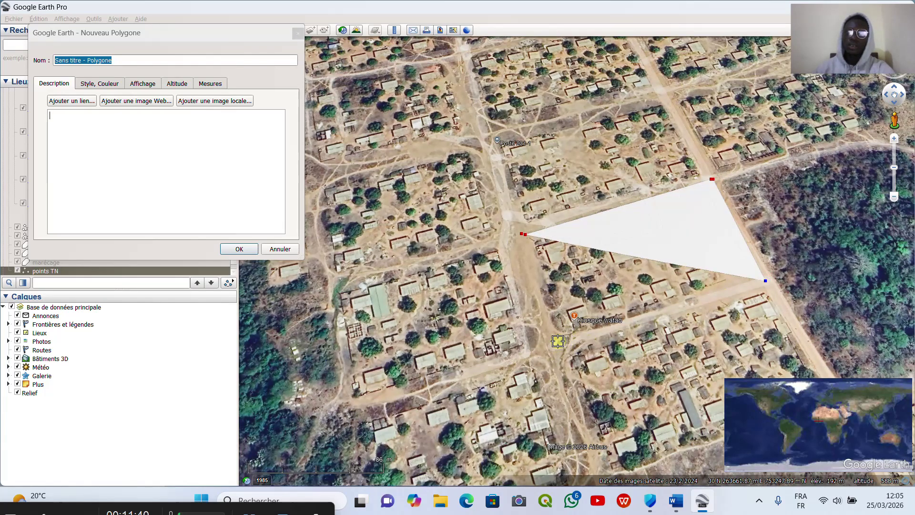
left_click(556, 345)
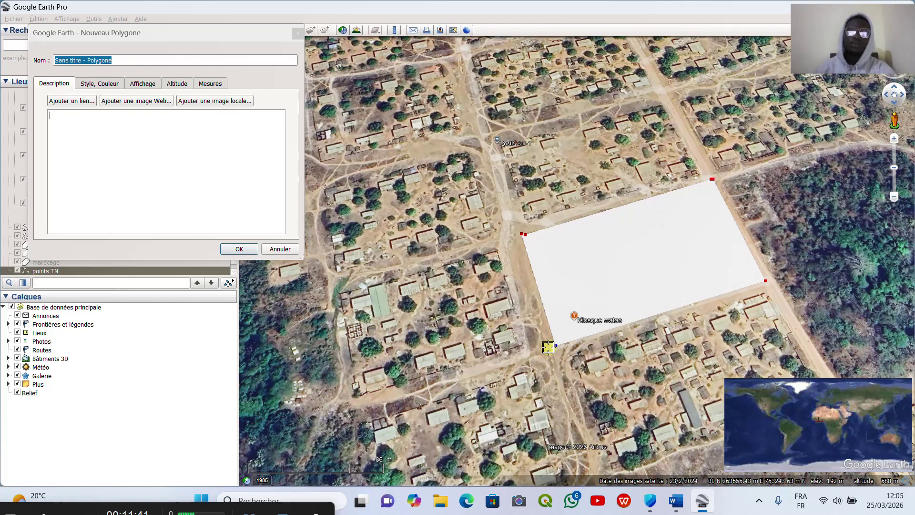
Name the new polygon "QUARTIER D'INTERET"
left_click_drag(122, 60, 67, 69)
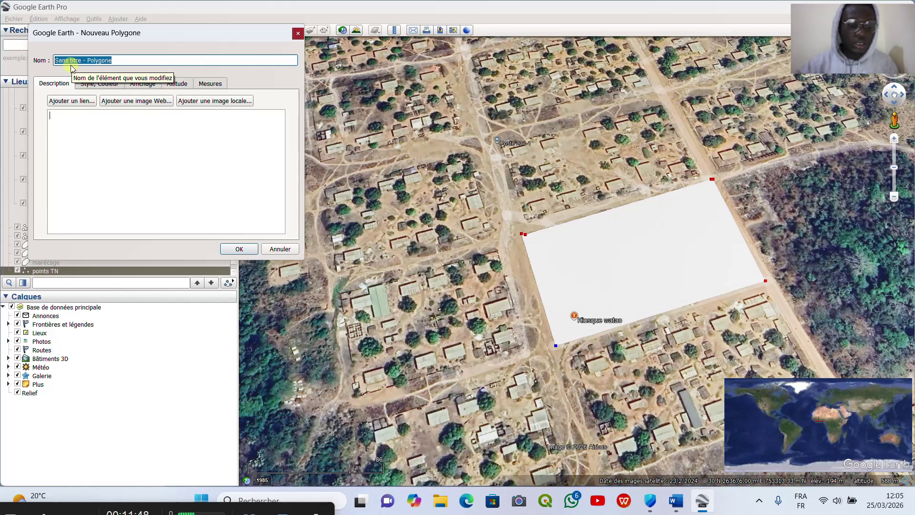
type("QUARTIER")
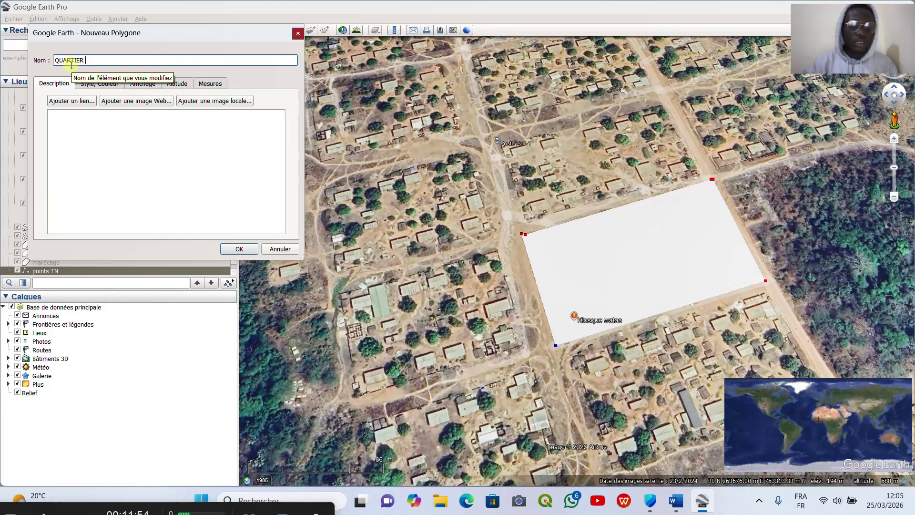
type("D")
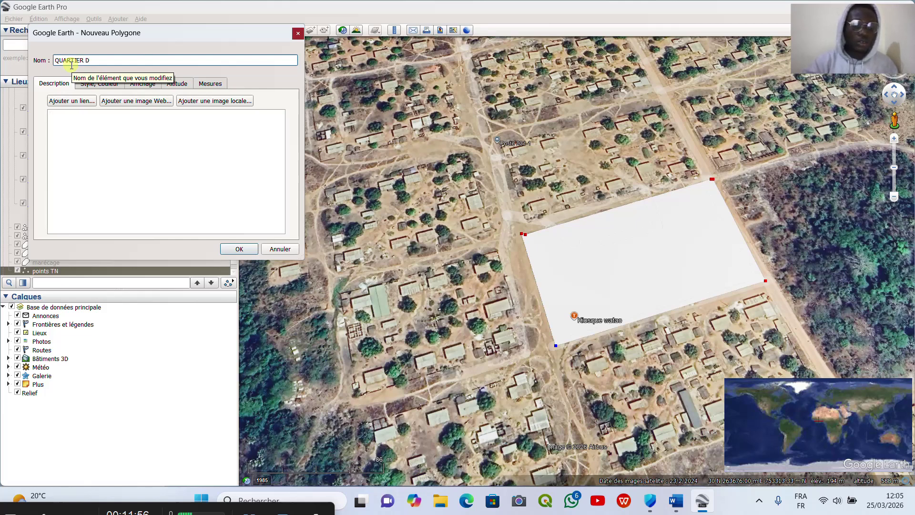
type("'INTERET")
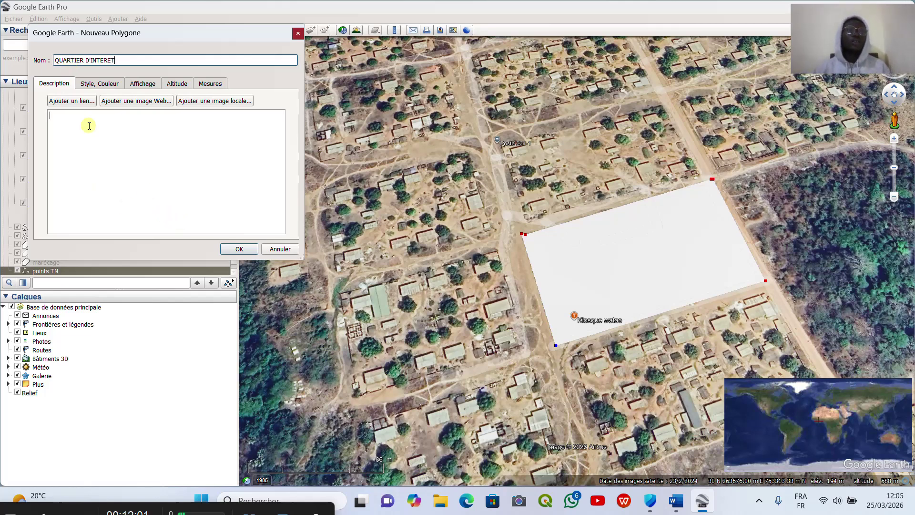
Set the polygon's outline color to red (#ff0000) and its fill color to blue (#0000ff)
left_click(114, 87)
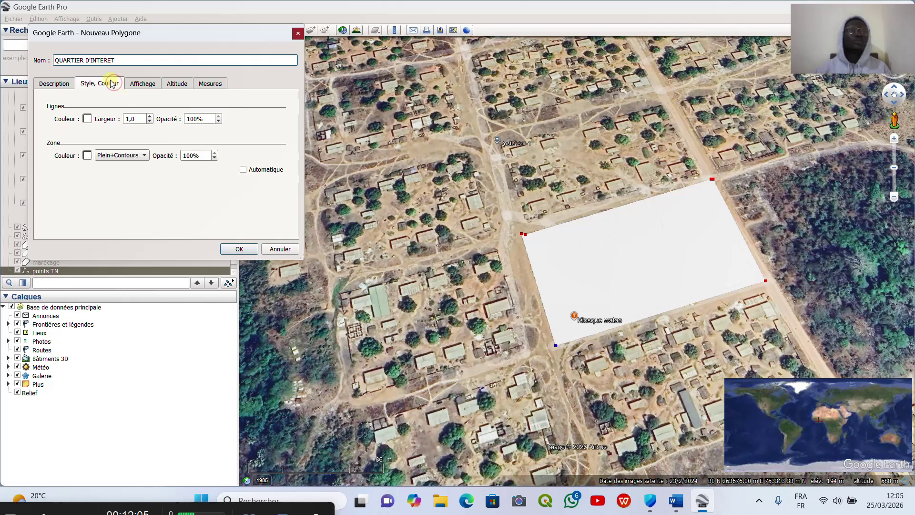
left_click(87, 119)
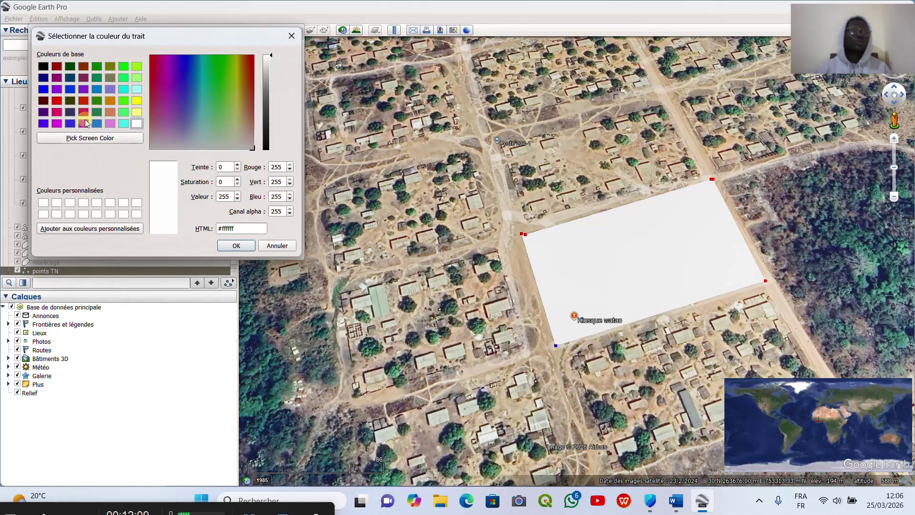
left_click(56, 100)
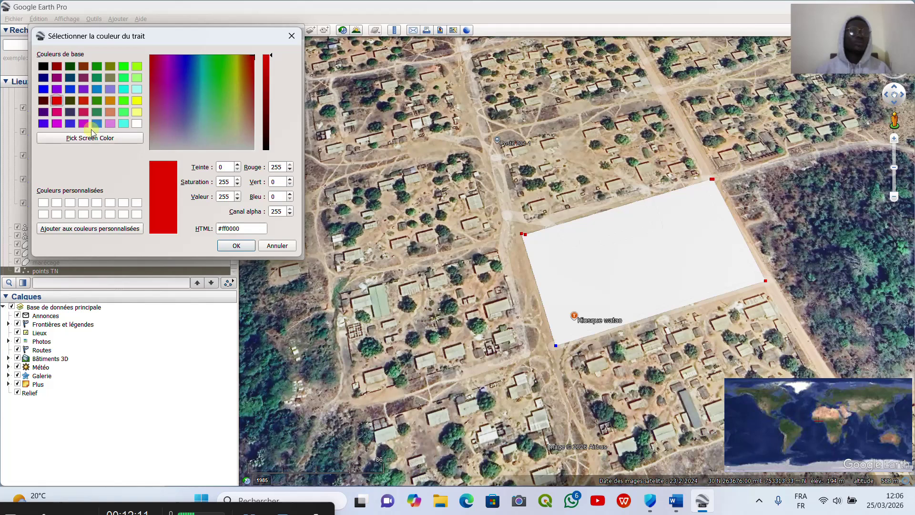
left_click(240, 247)
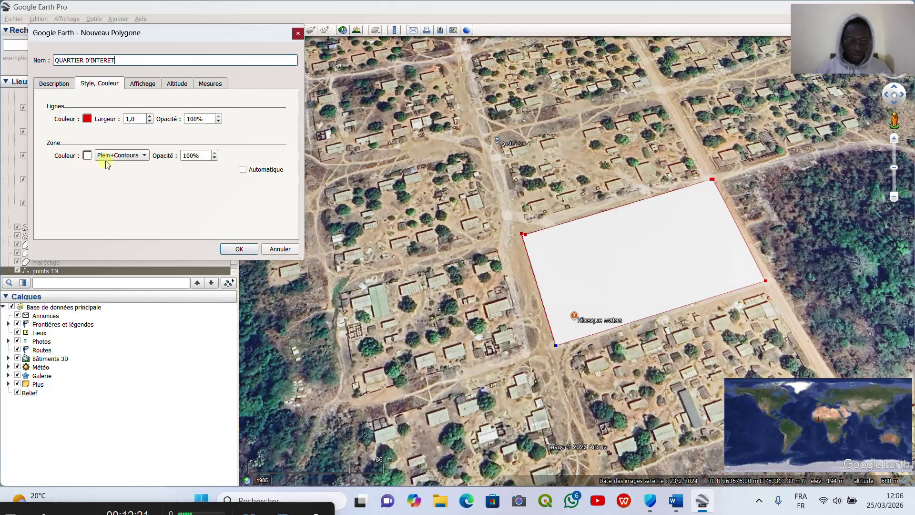
left_click(87, 156)
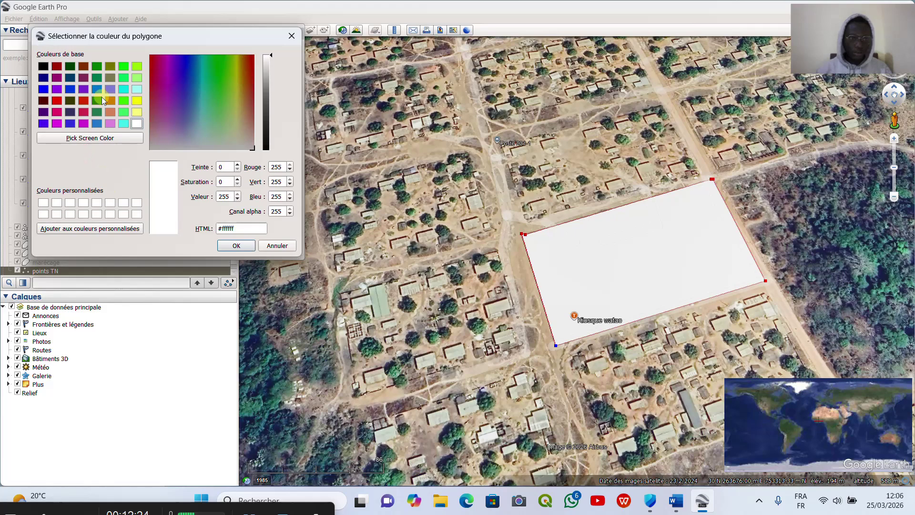
left_click(43, 89)
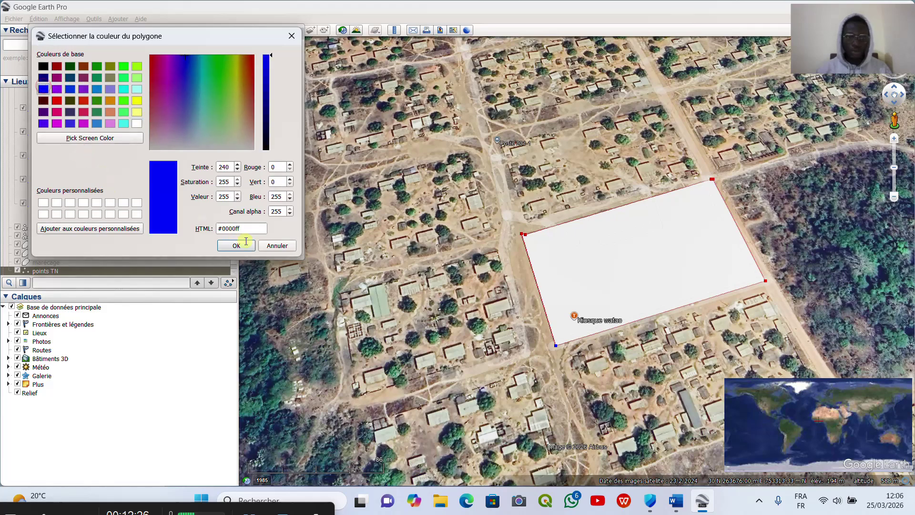
left_click(236, 246)
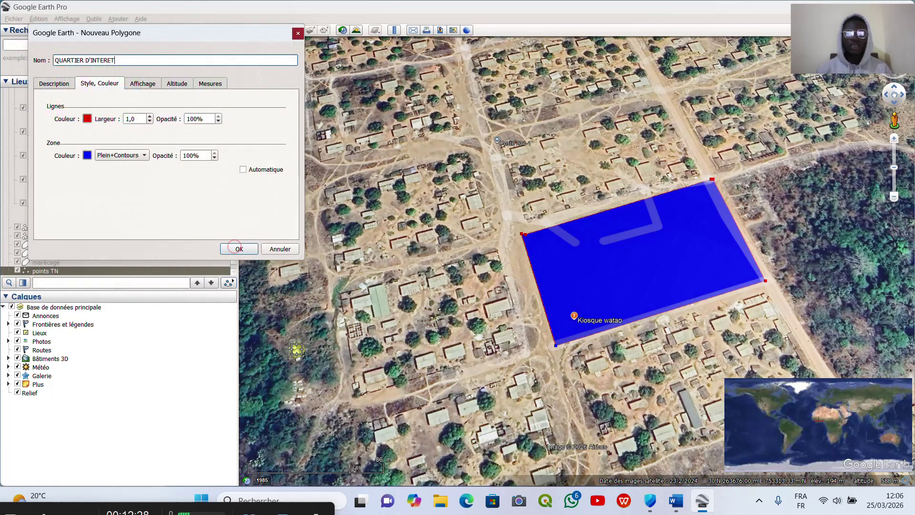
scroll(527, 280, "down", 5)
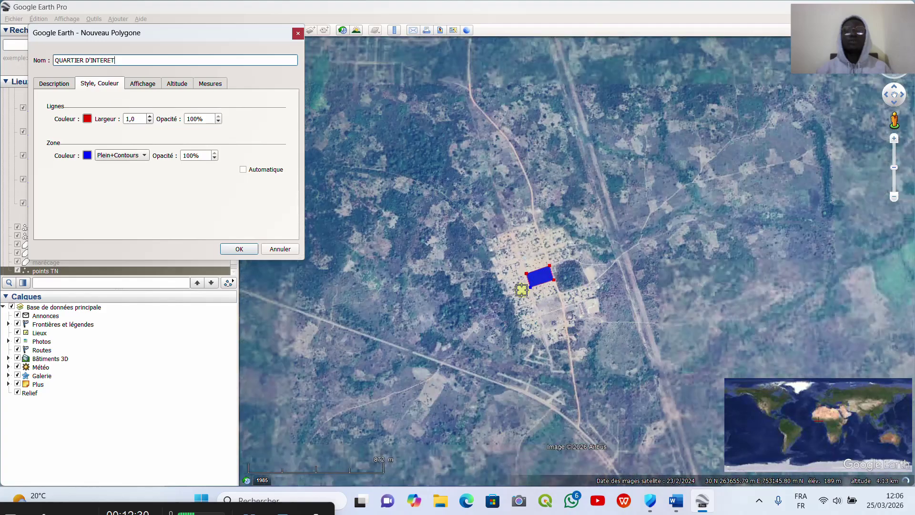
scroll(535, 290, "up", 3)
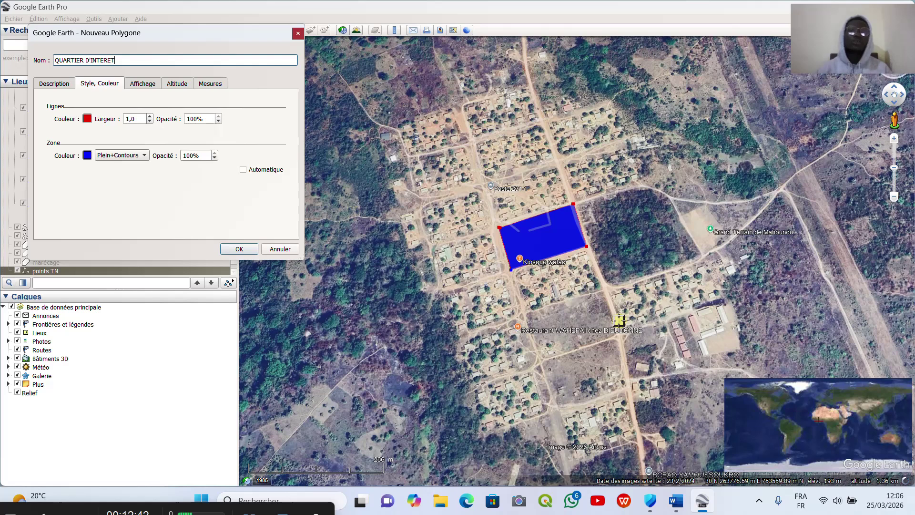
Save the polygon "QUARTIER D'INTERET" with its settings and check it against the surrounding neighbourhood on the map
left_click(239, 249)
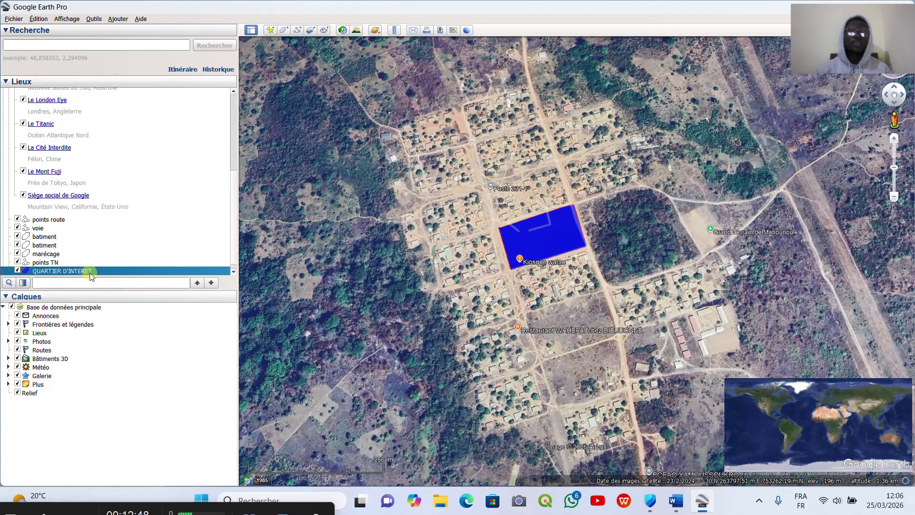
scroll(334, 203, "down", 3)
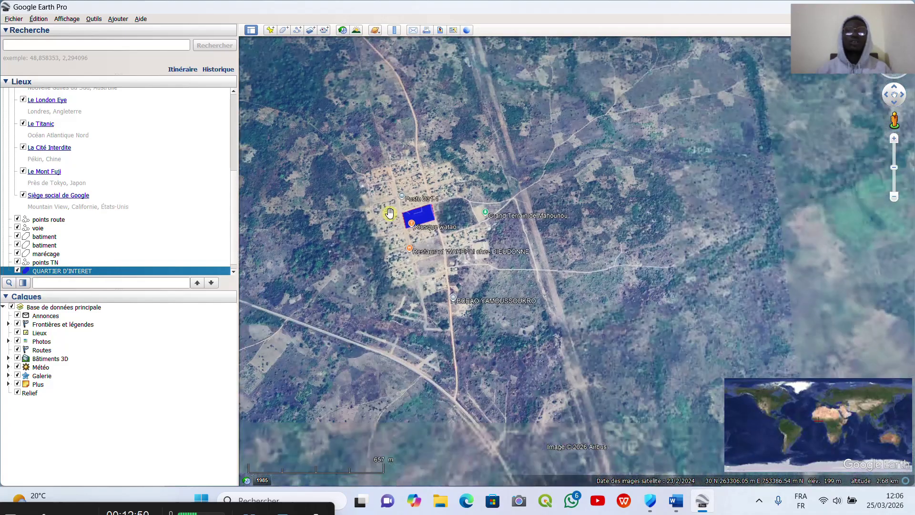
scroll(446, 242, "up", 4)
scroll(525, 166, "down", 4)
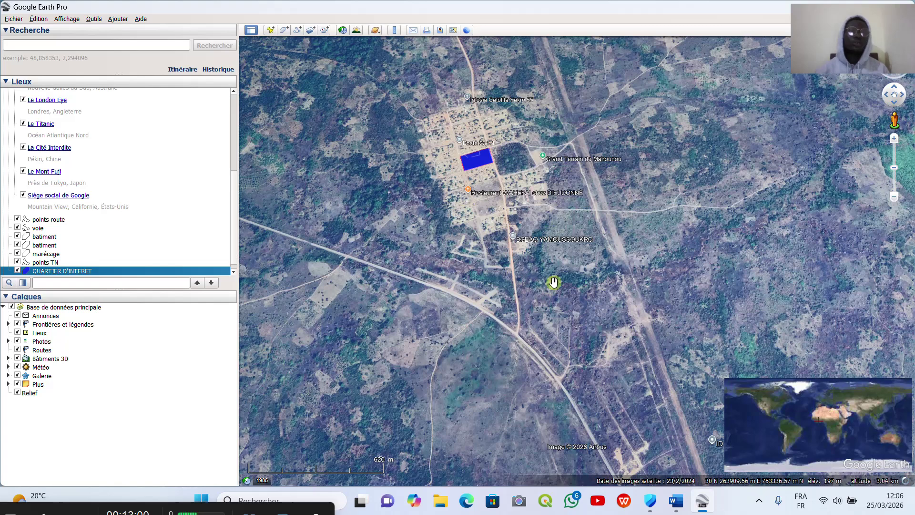
Save the path "points TN" as the KMZ file points TN.kmz in the formation folder of the USB drive (E:)
left_click(61, 262)
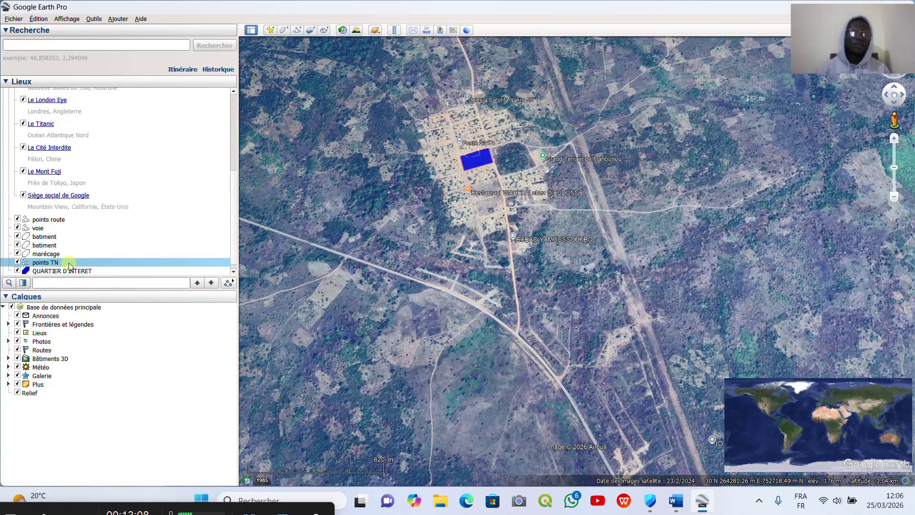
right_click(69, 265)
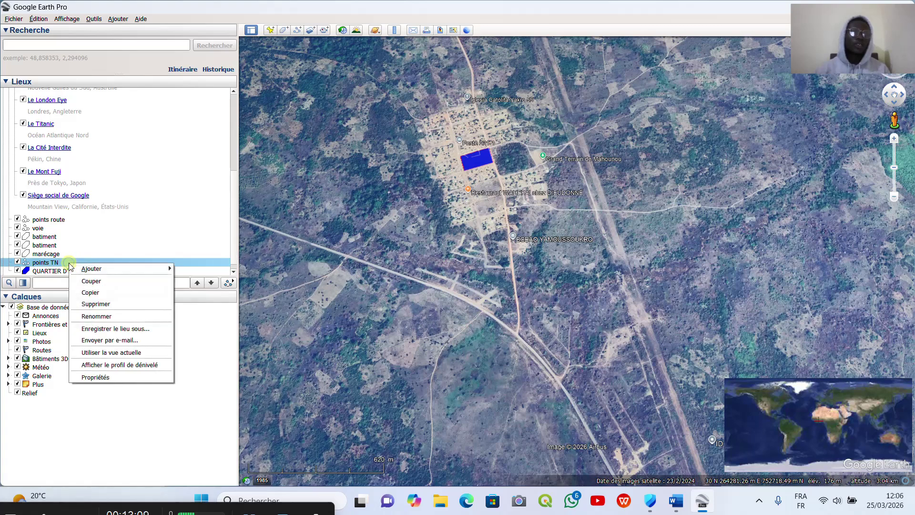
left_click(137, 329)
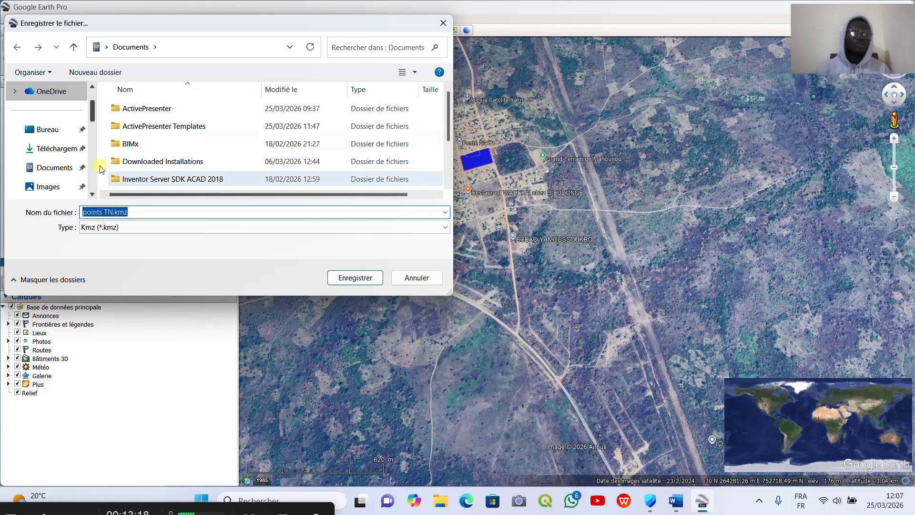
scroll(55, 153, "down", 3)
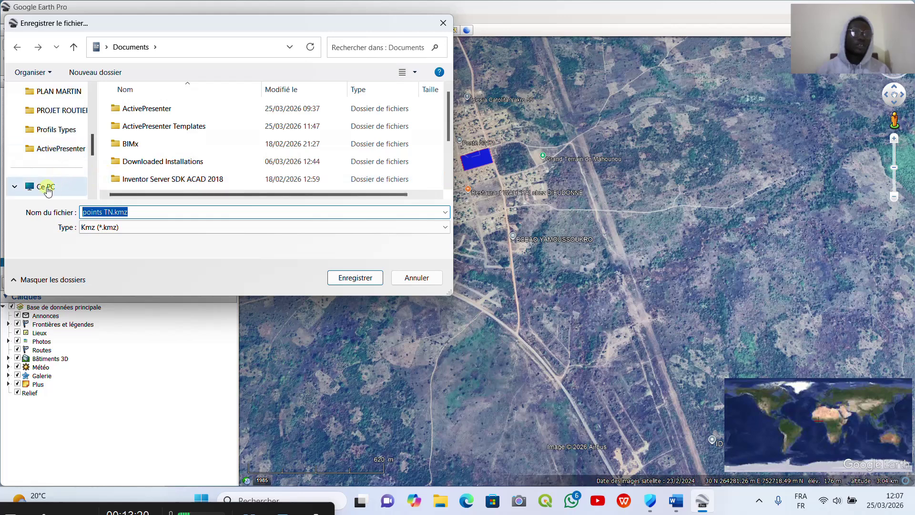
left_click(13, 188)
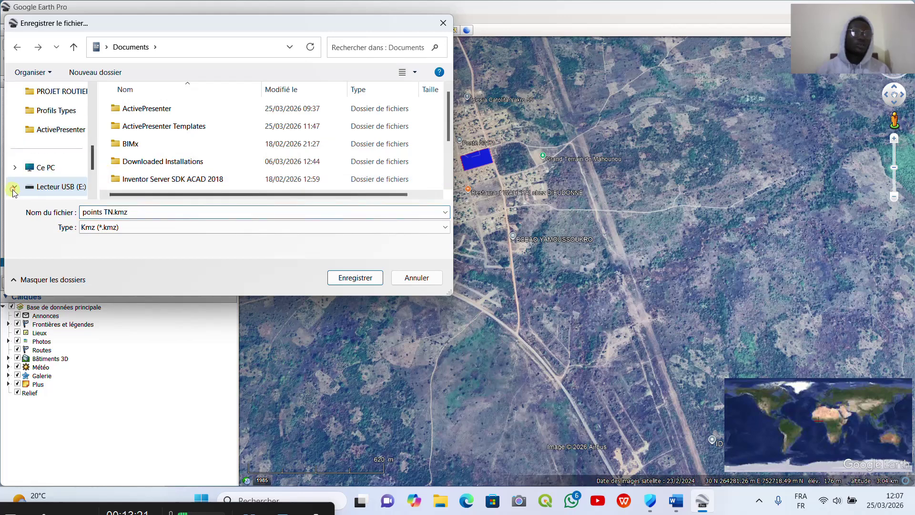
left_click(69, 188)
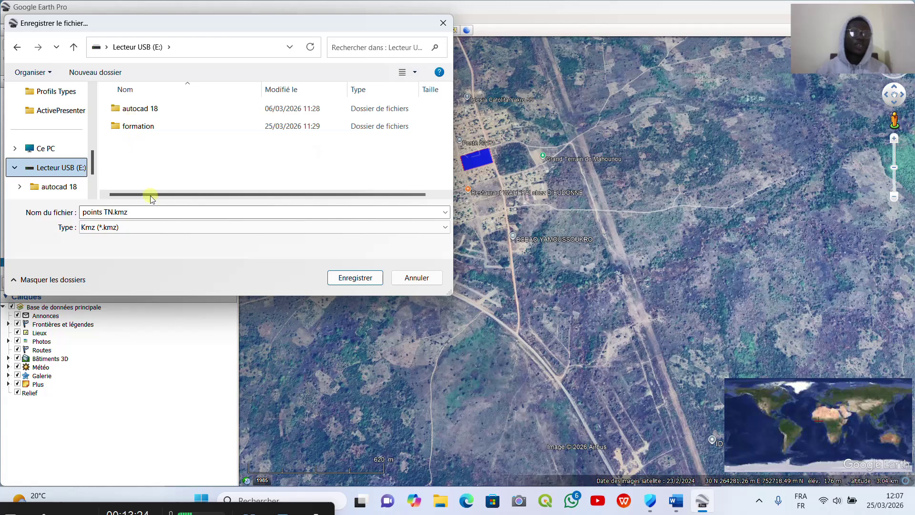
double_click(141, 127)
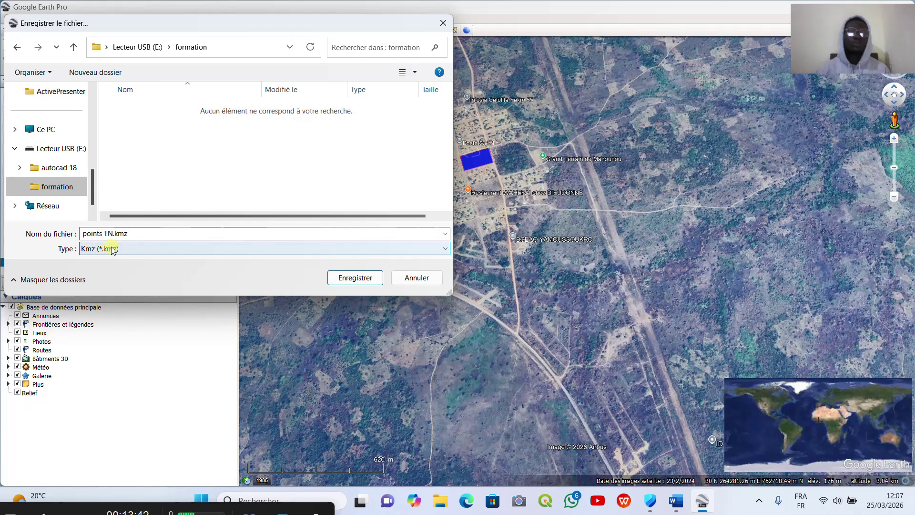
left_click(348, 277)
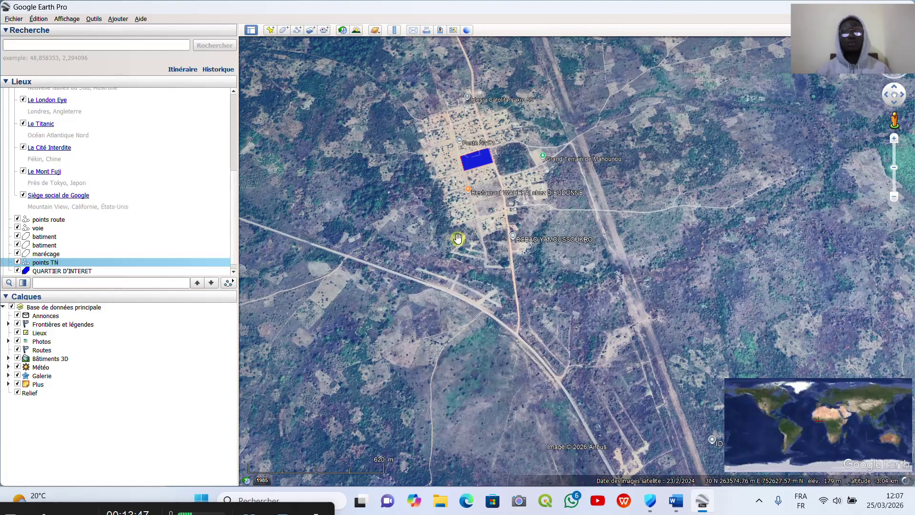
Examine the area from the polygon "QUARTIER D'INTERET" to the "points TN" path along the A3 road beside the golf course
scroll(484, 134, "up", 3)
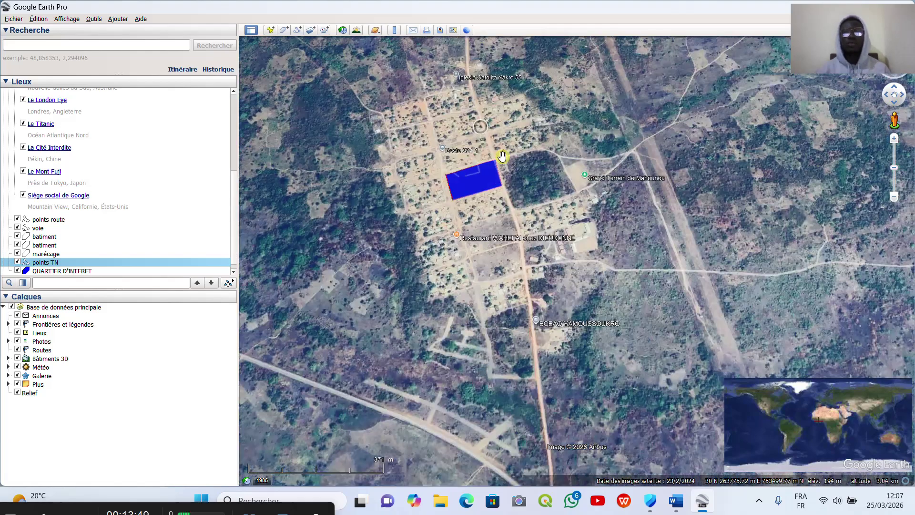
scroll(632, 117, "down", 5)
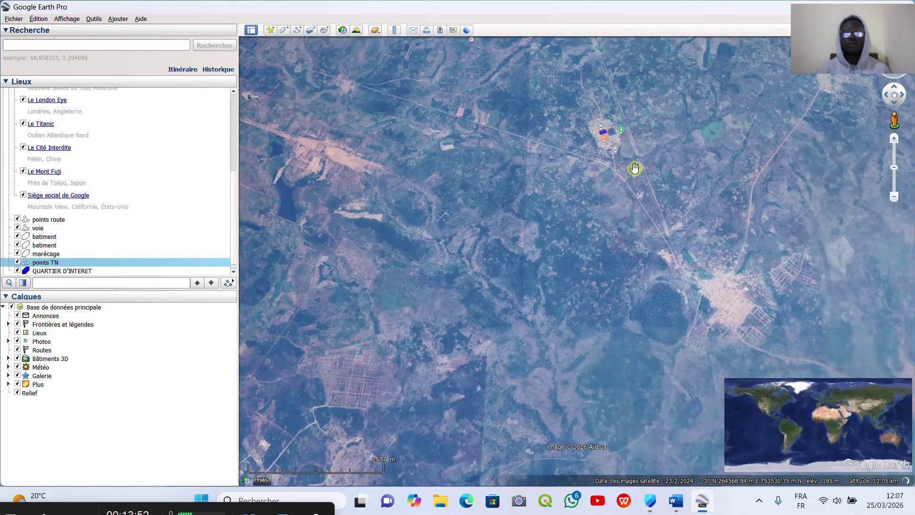
scroll(500, 139, "up", 5)
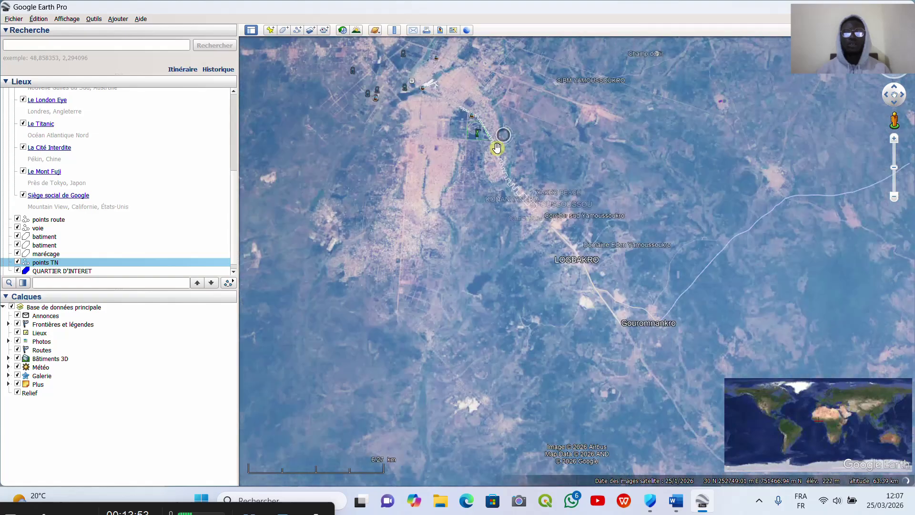
scroll(456, 144, "down", 3)
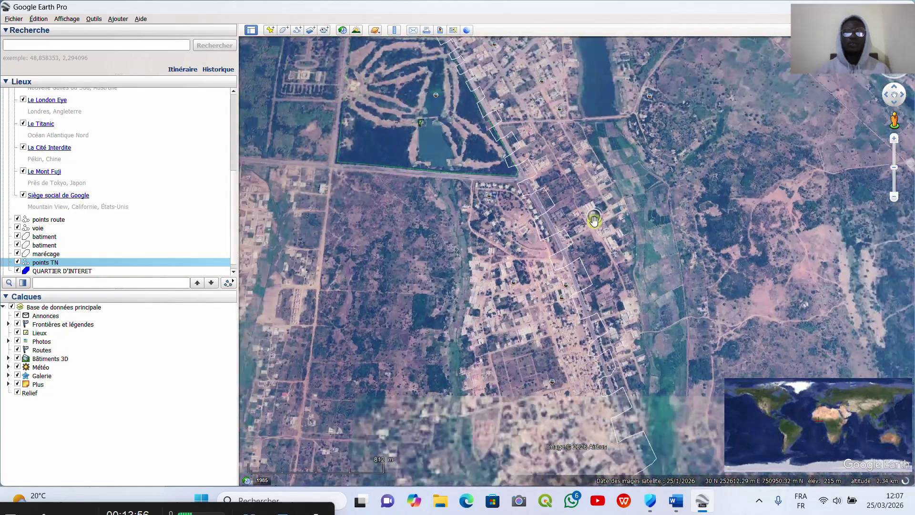
scroll(514, 124, "up", 4)
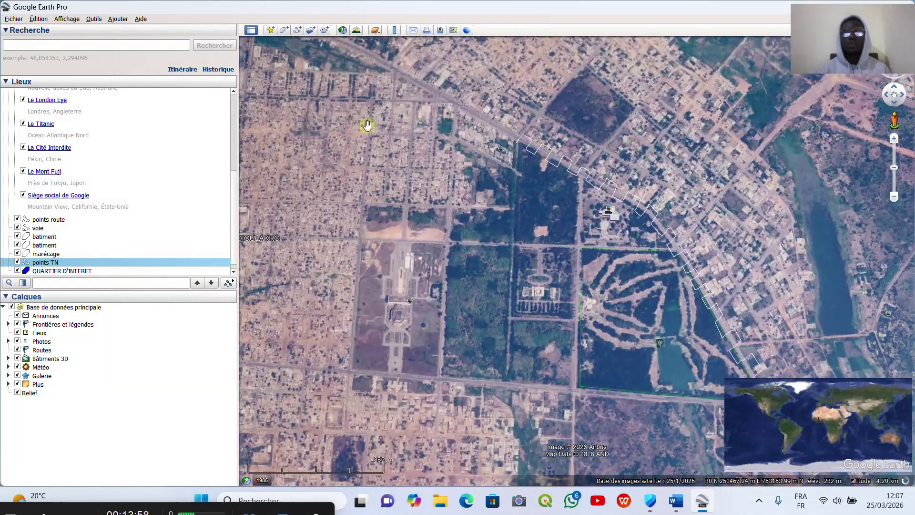
scroll(389, 159, "down", 3)
scroll(517, 188, "up", 4)
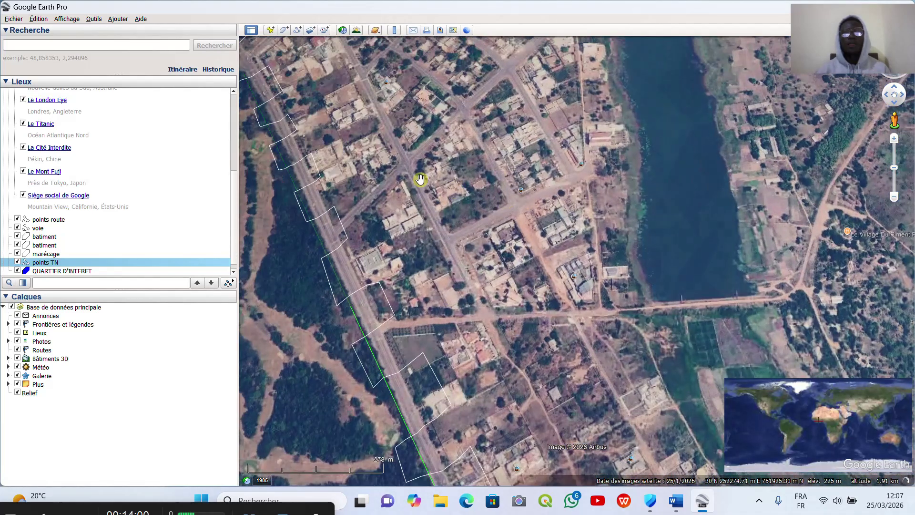
scroll(334, 119, "down", 1)
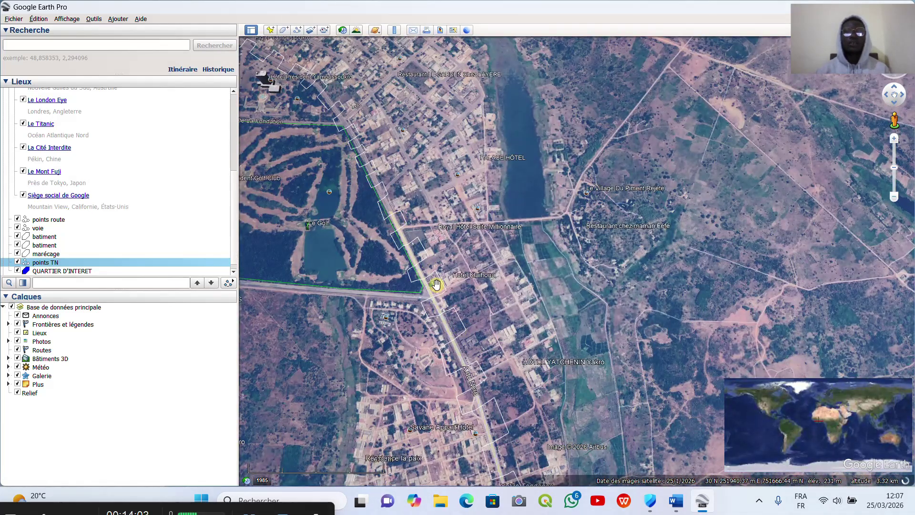
scroll(484, 187, "down", 2)
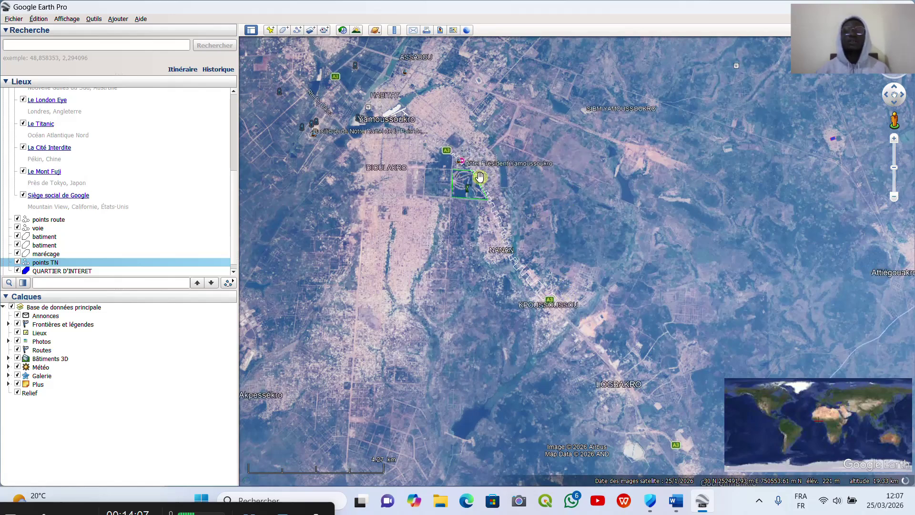
scroll(480, 177, "up", 3)
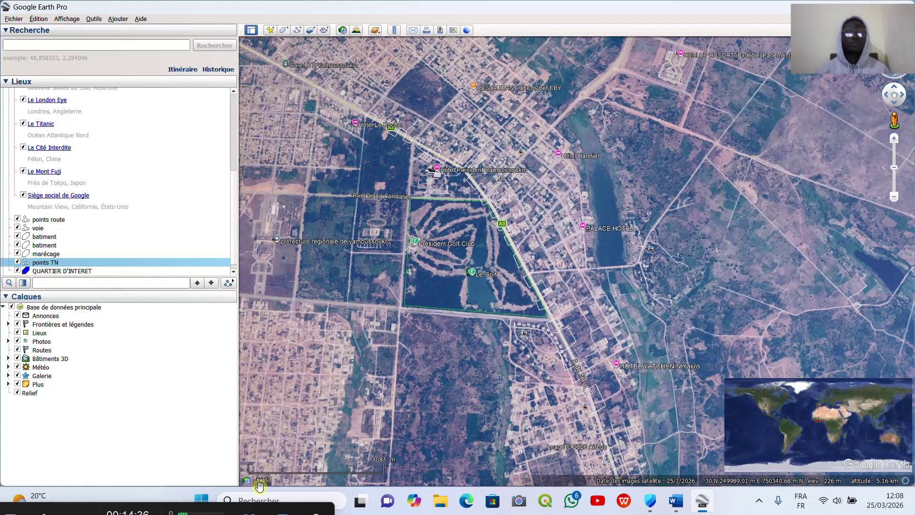
left_click_drag(219, 504, 234, 424)
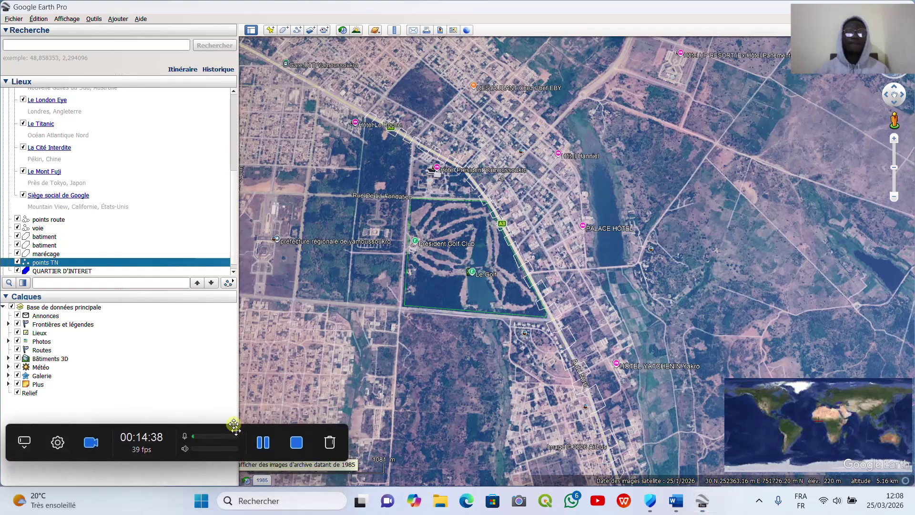